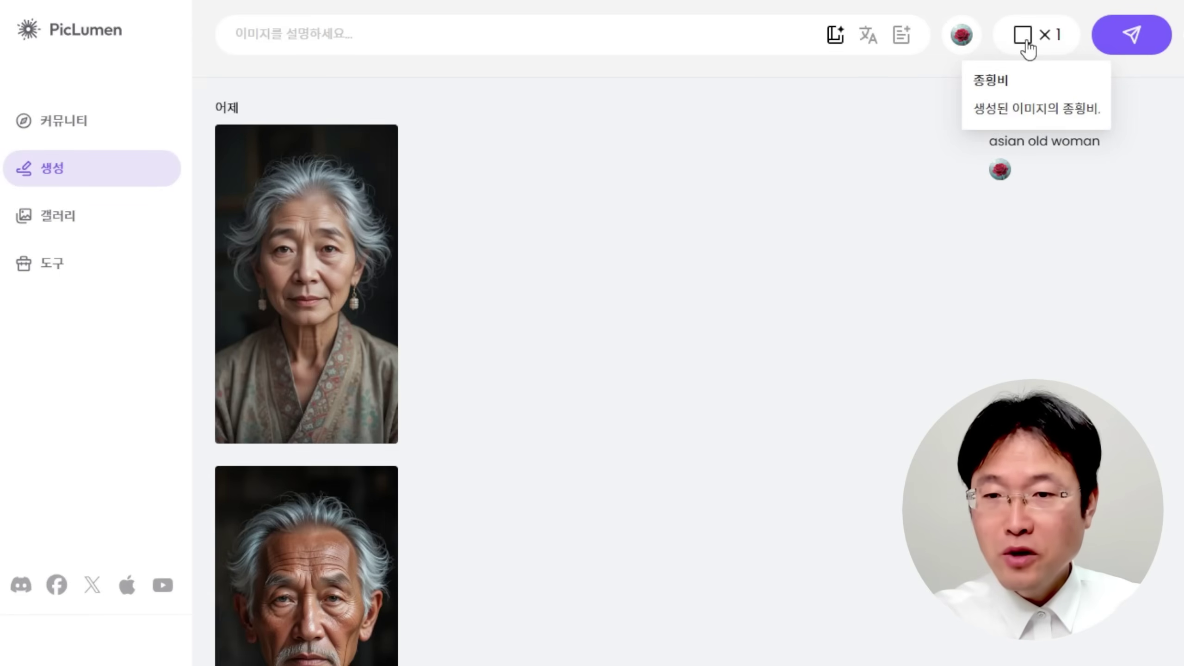
- Set the generated images' aspect ratio to 9:16 and the number of images to 2
click(1028, 44)
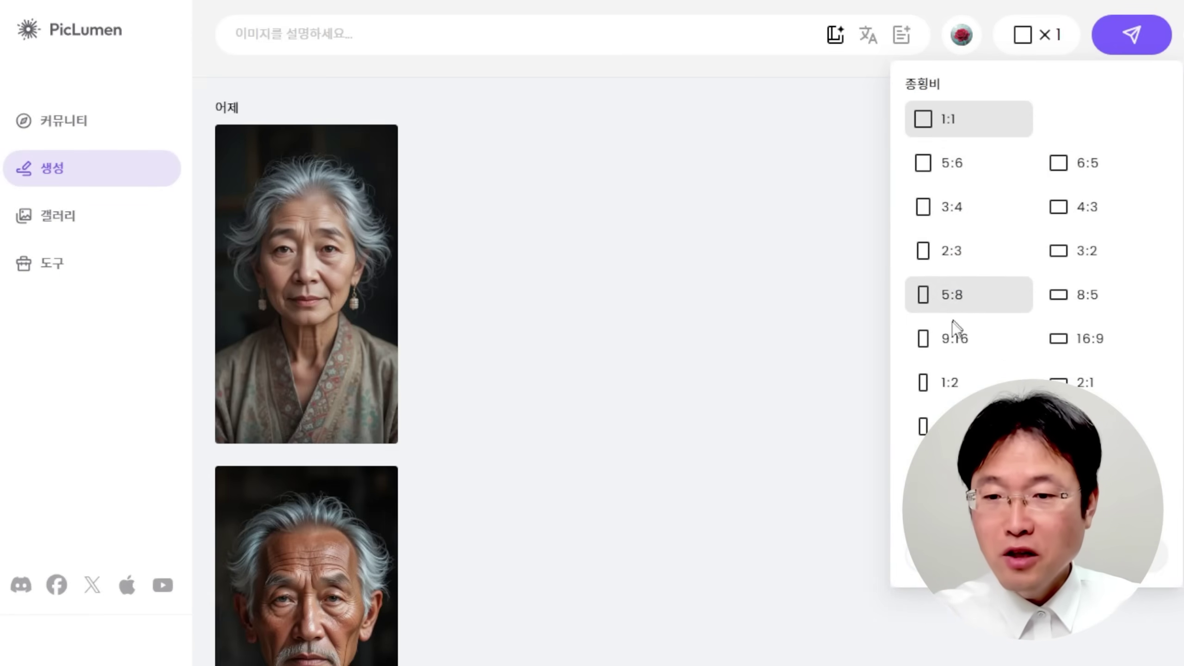
click(951, 338)
click(1028, 43)
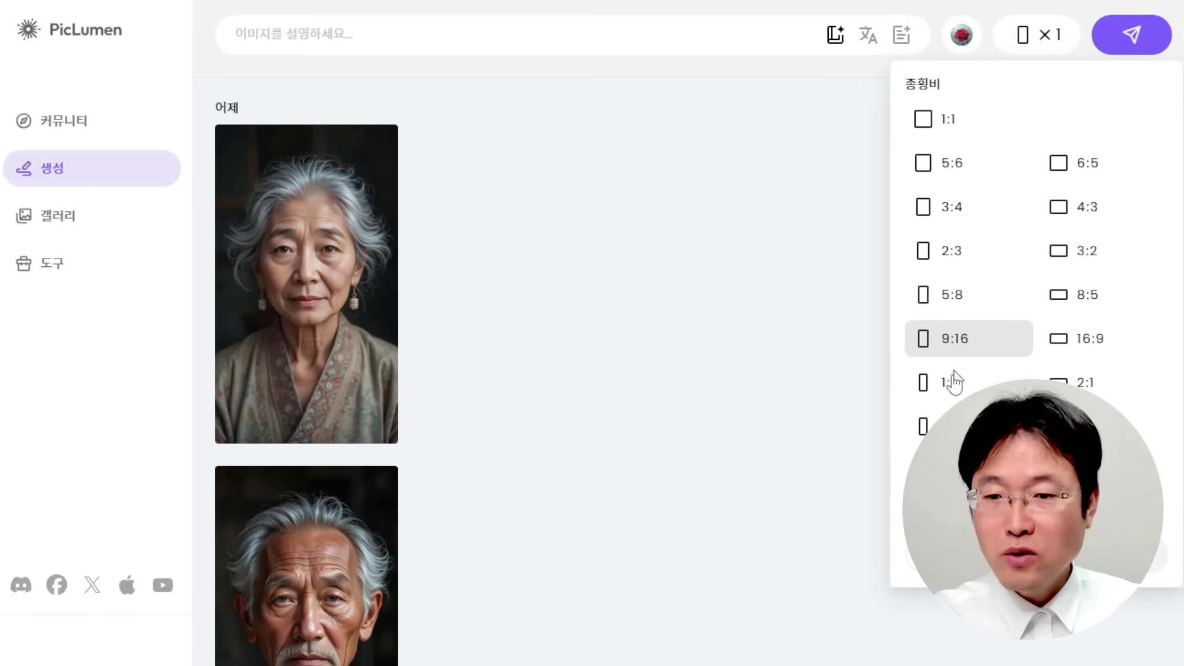
click(1005, 557)
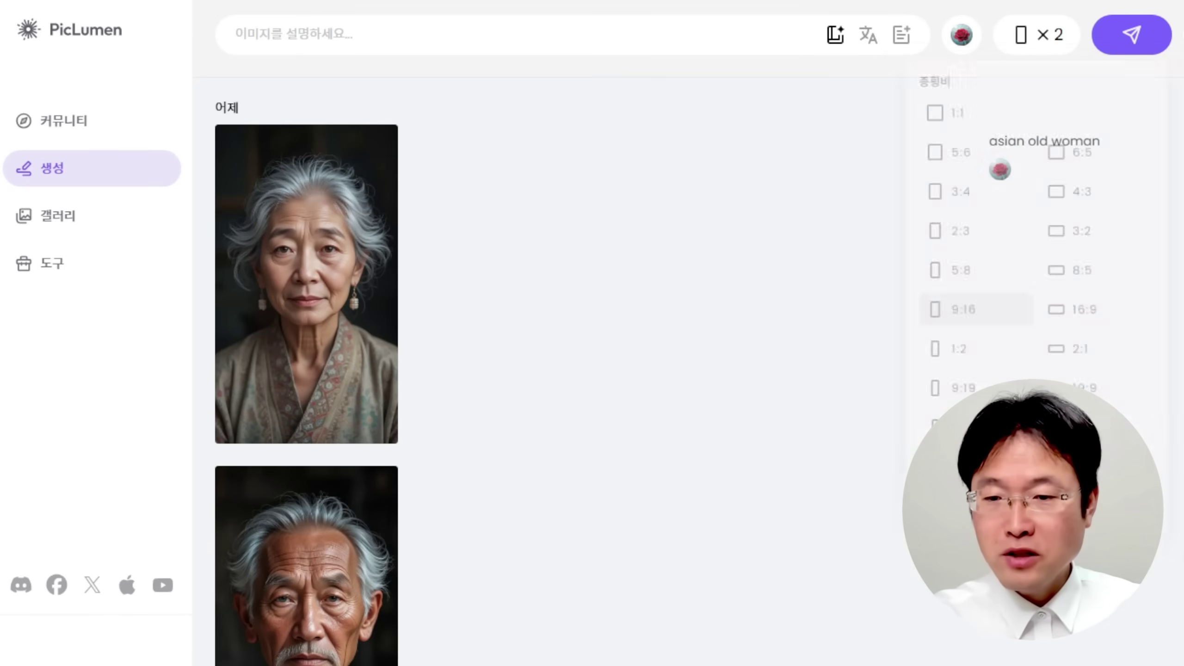
click(1024, 46)
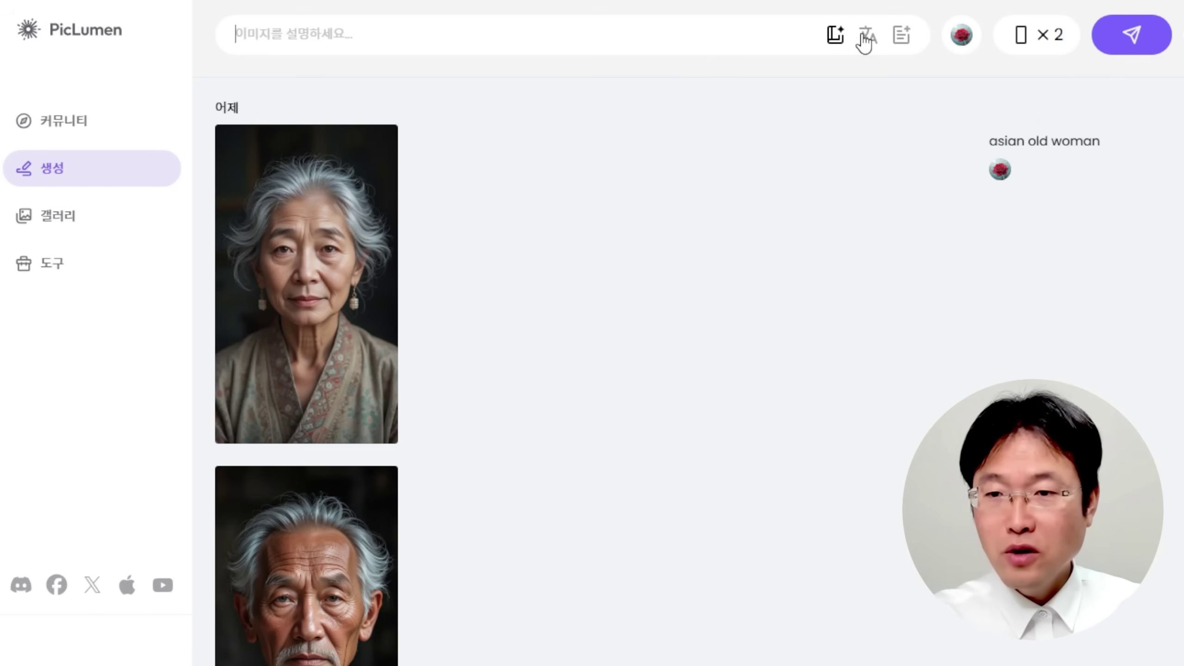
- Upload 캡처.JPG as an image reference and apply it to the prompt as a Character Ref
click(836, 42)
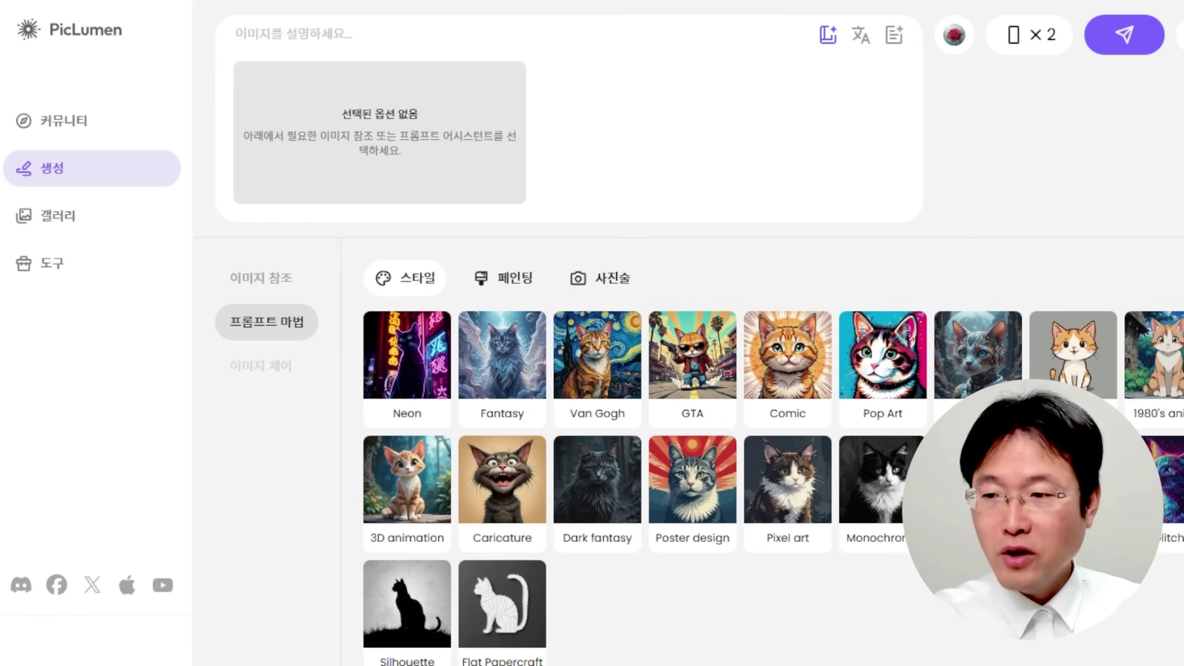
click(296, 280)
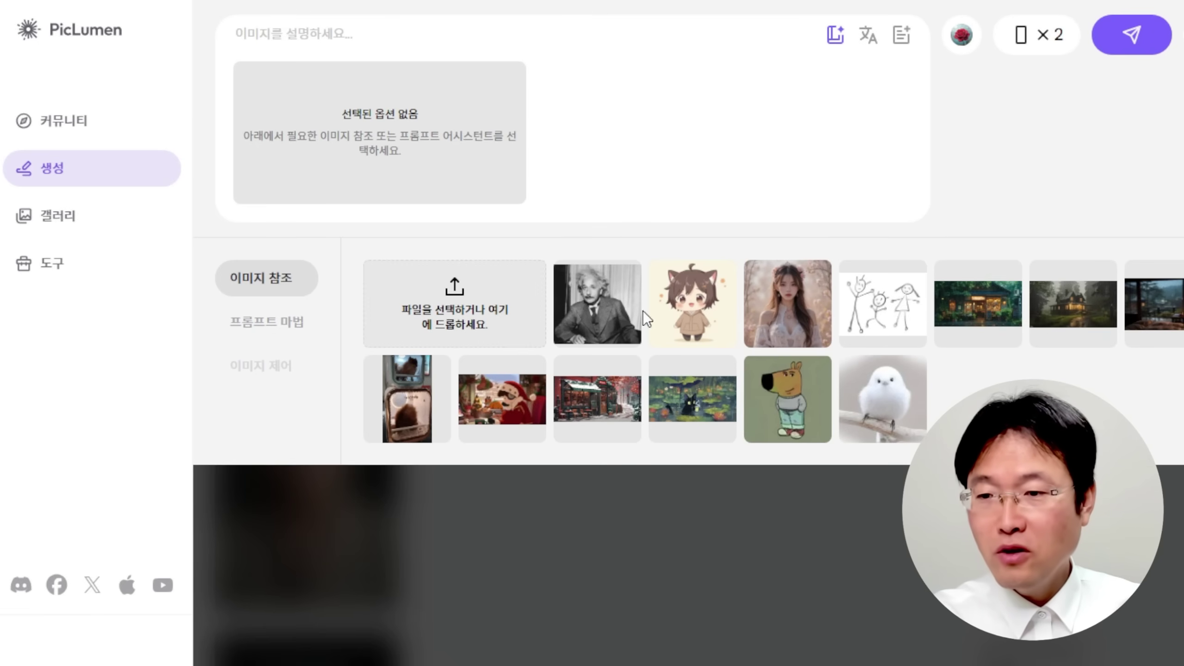
click(274, 178)
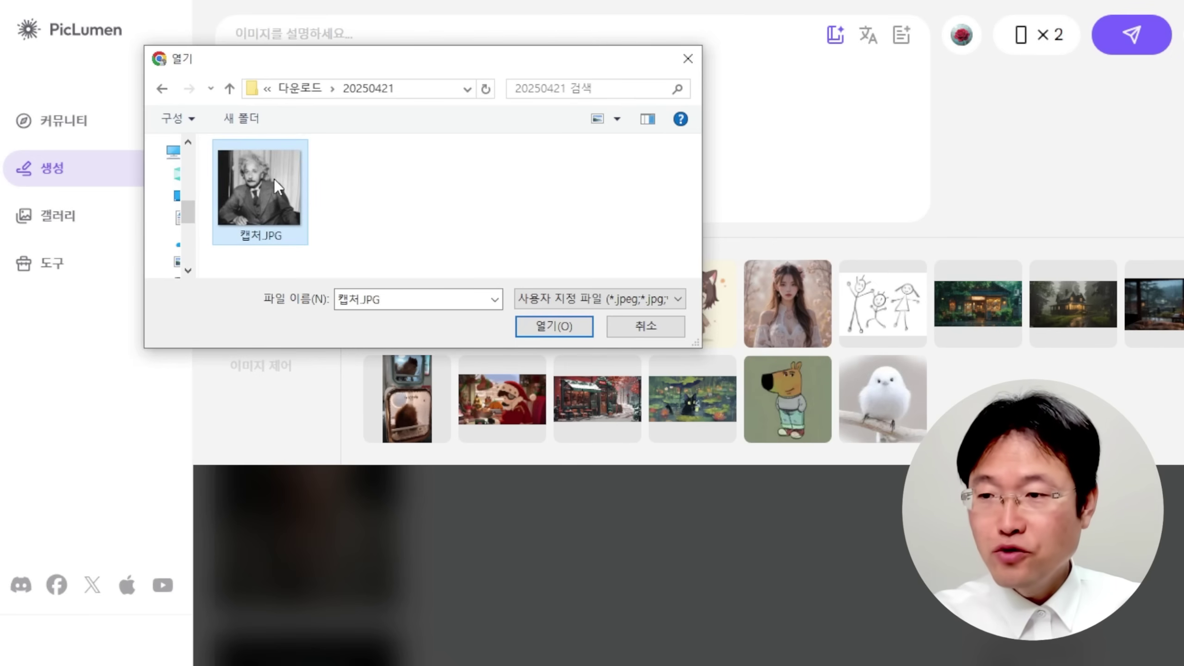
click(555, 326)
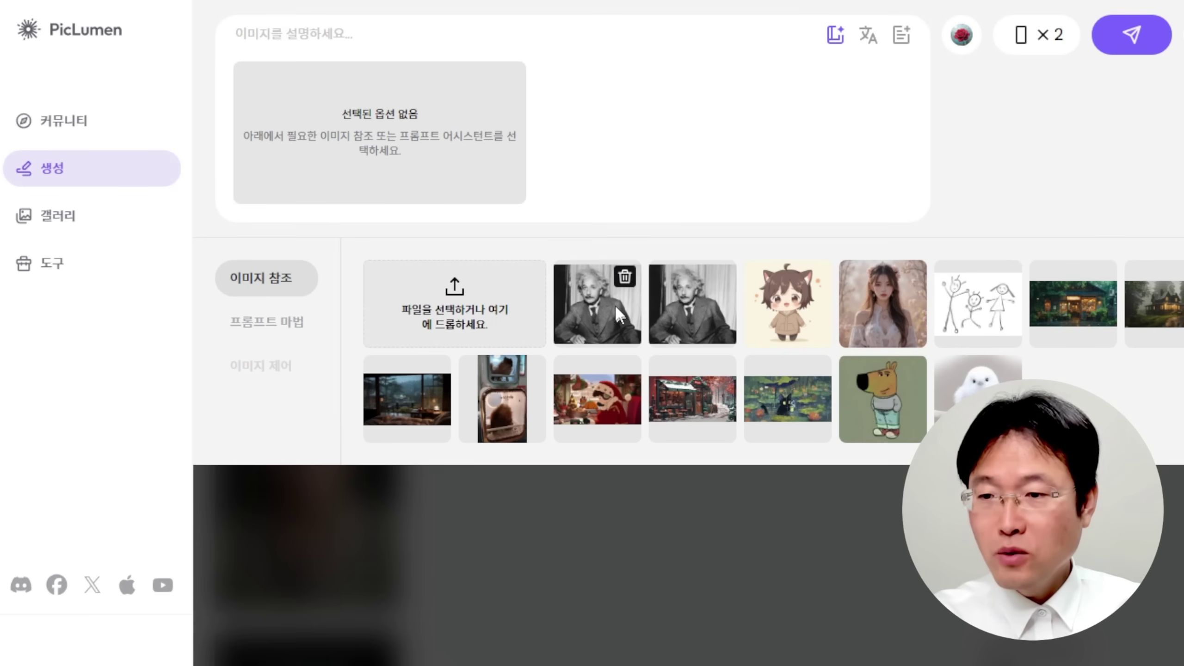
click(592, 296)
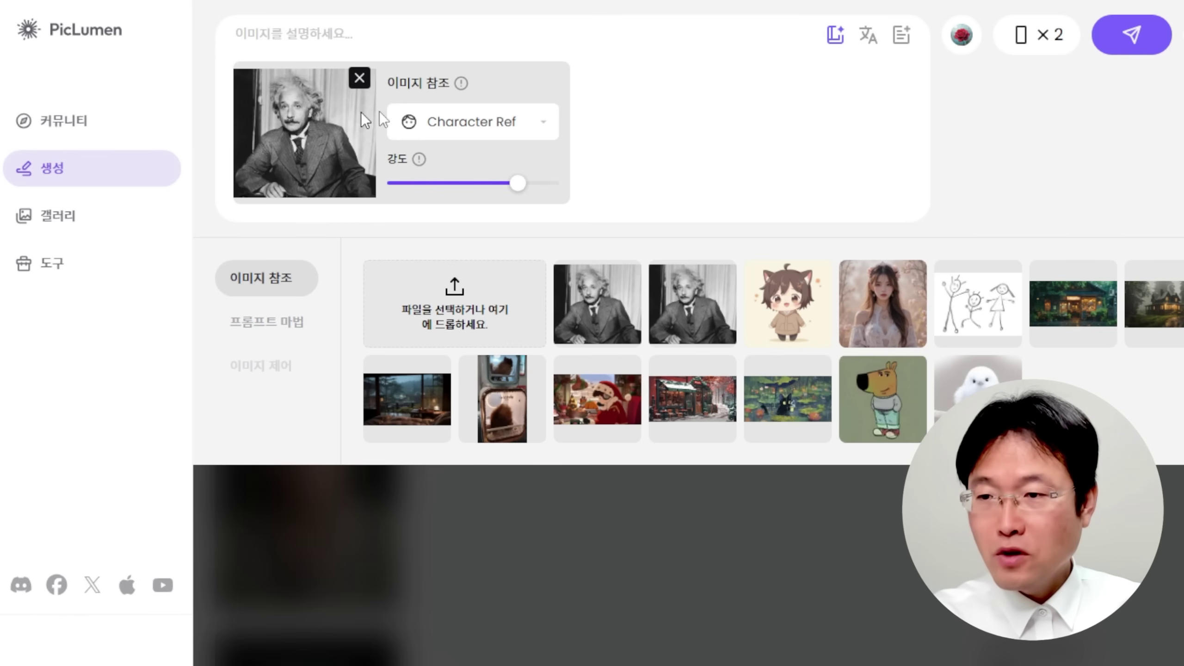
click(545, 123)
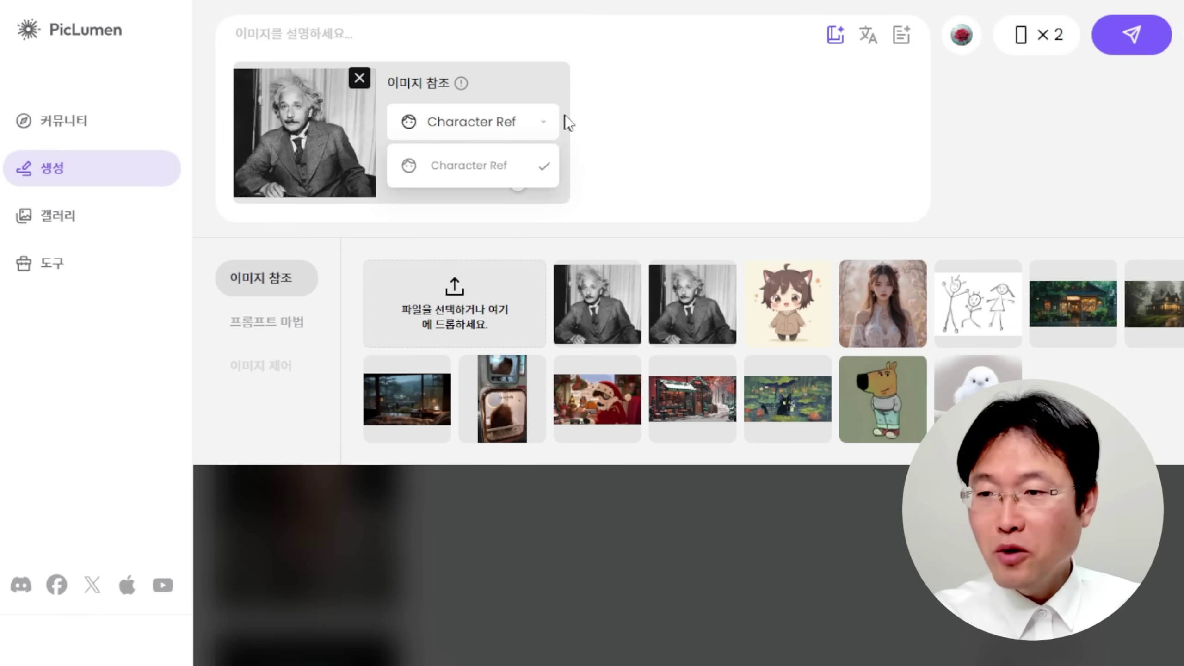
click(582, 123)
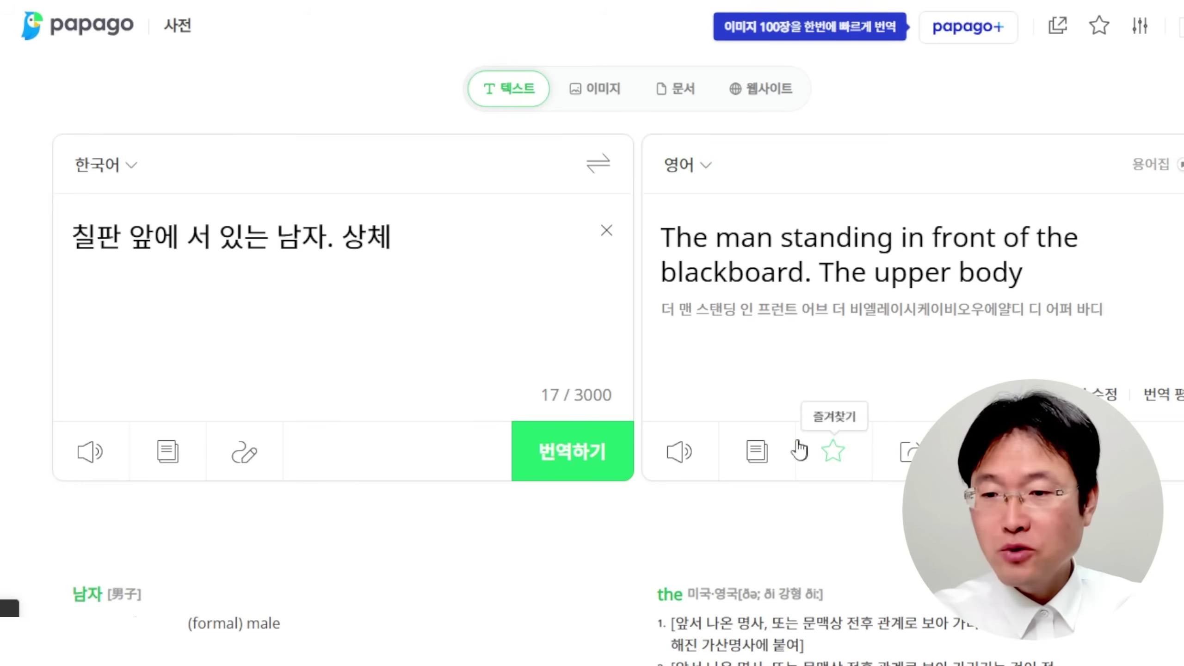
- Copy the English translation in Papago and generate images in PicLumen with it: "The man standing in front of the blackboard. The upper body"
click(756, 451)
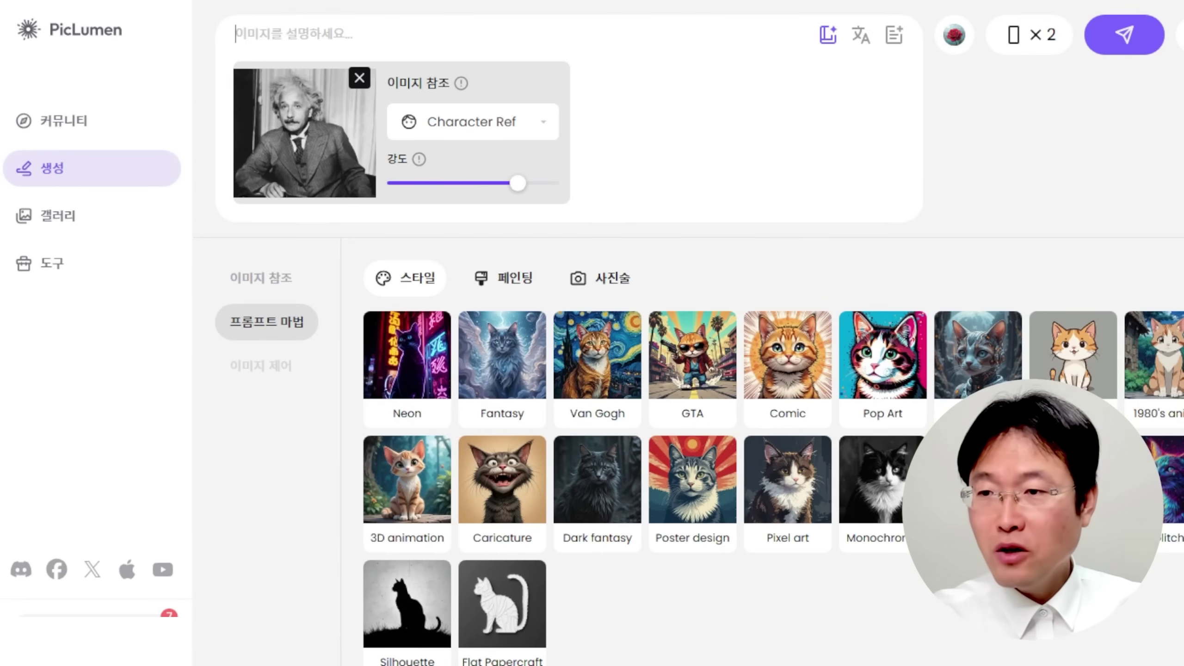
key(ctrl+v)
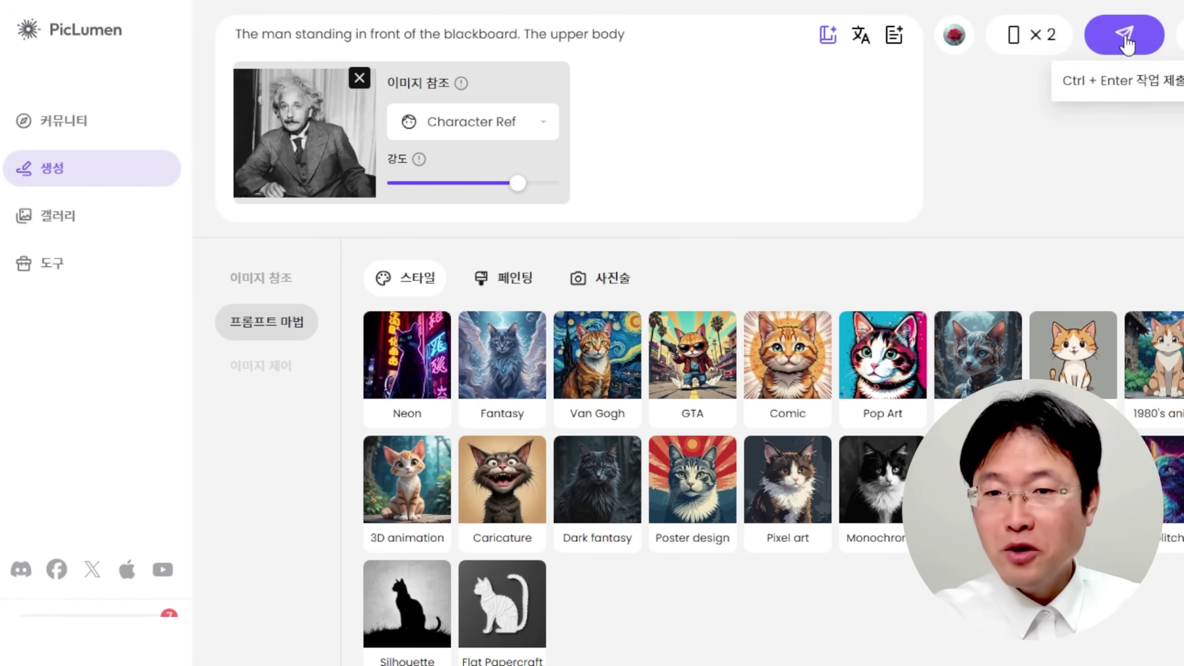
click(1126, 42)
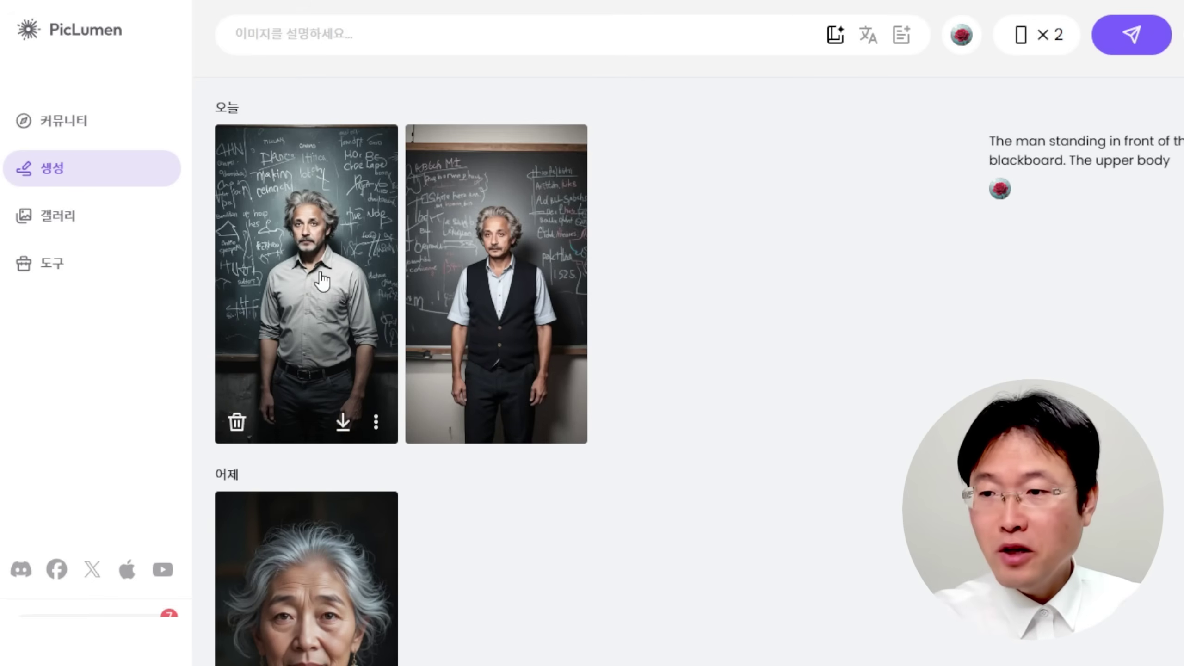
- Inspect the generated image of the man in the grey shirt at full size and download it
click(320, 280)
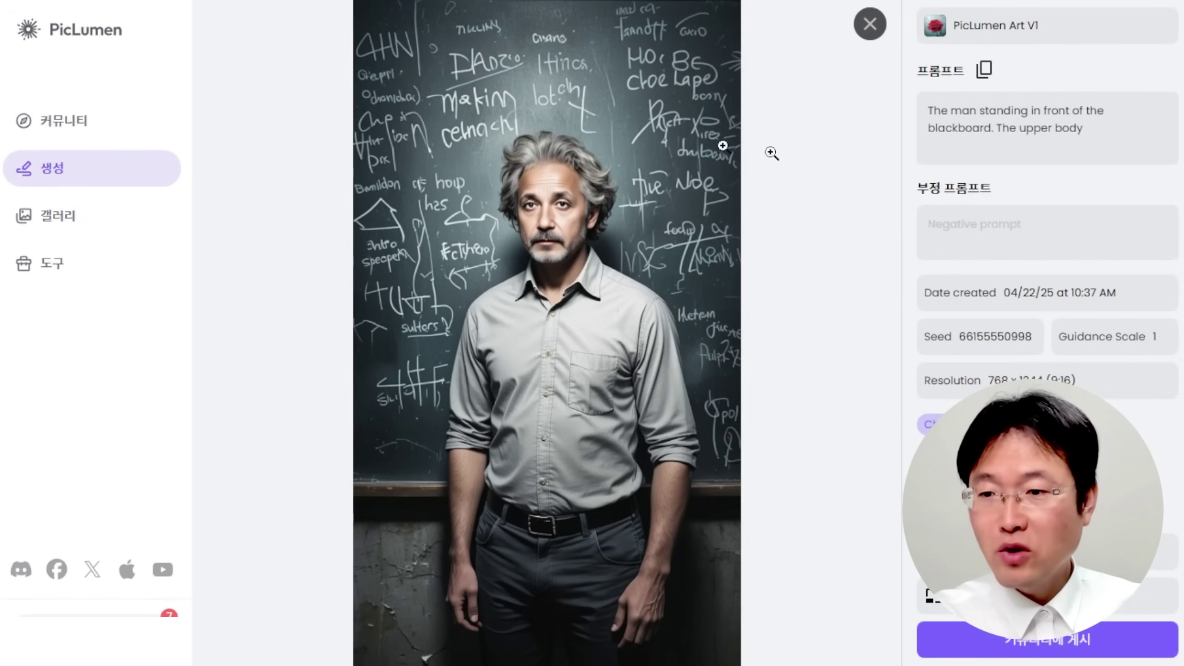
click(870, 26)
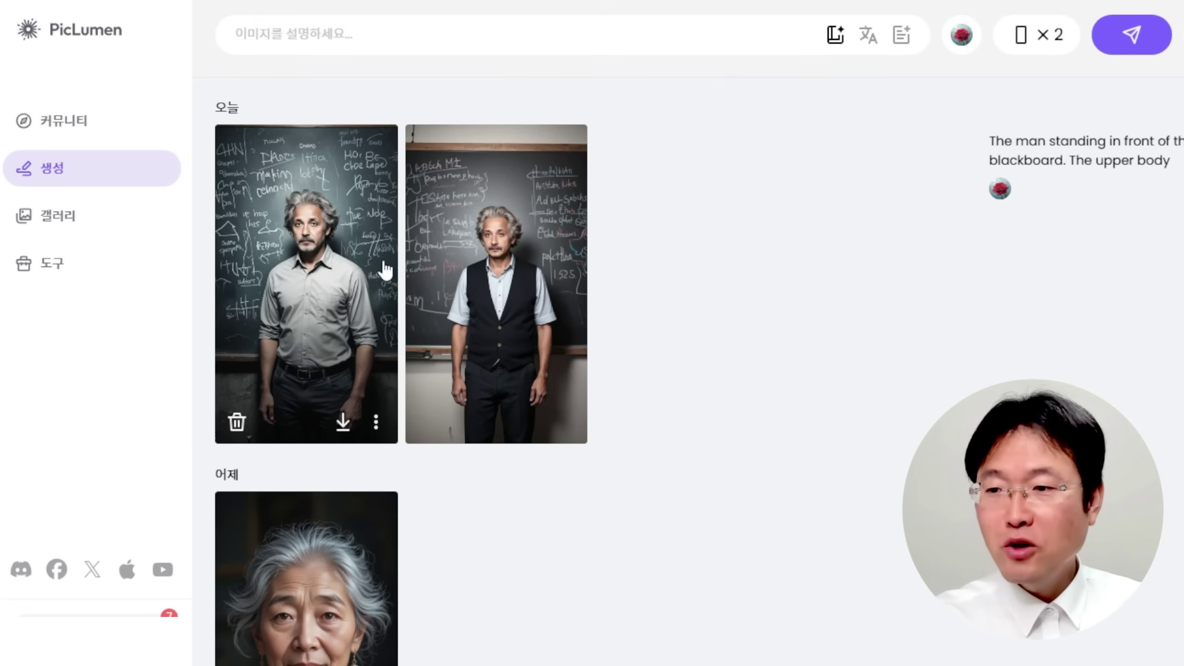
click(321, 280)
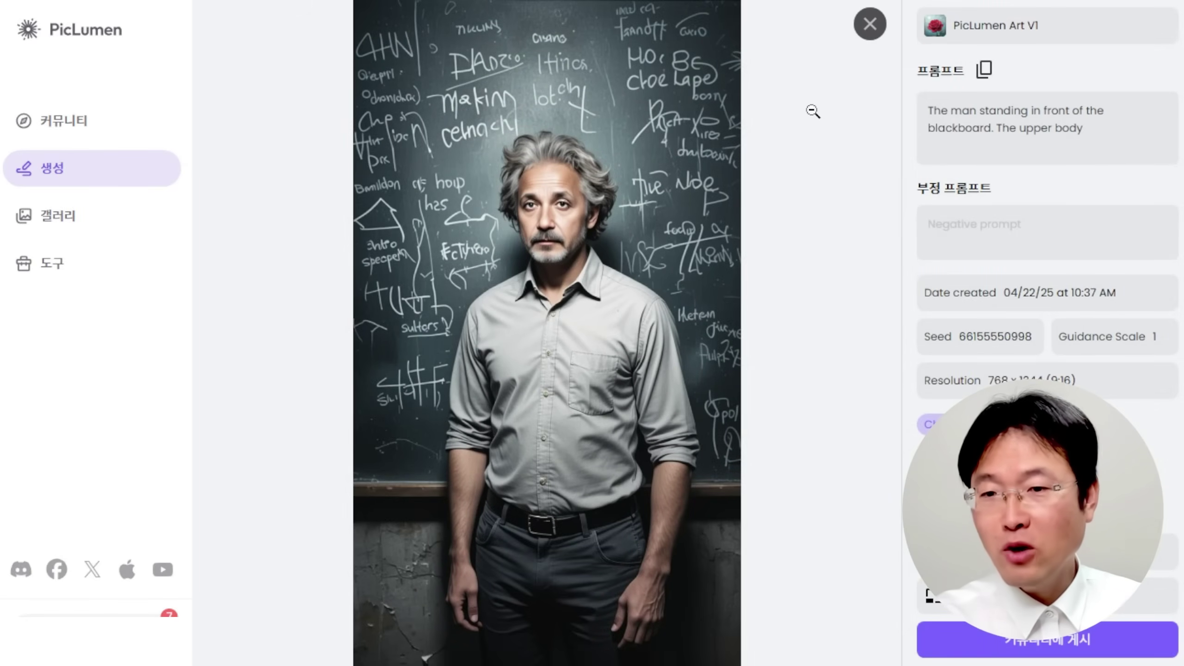
click(869, 29)
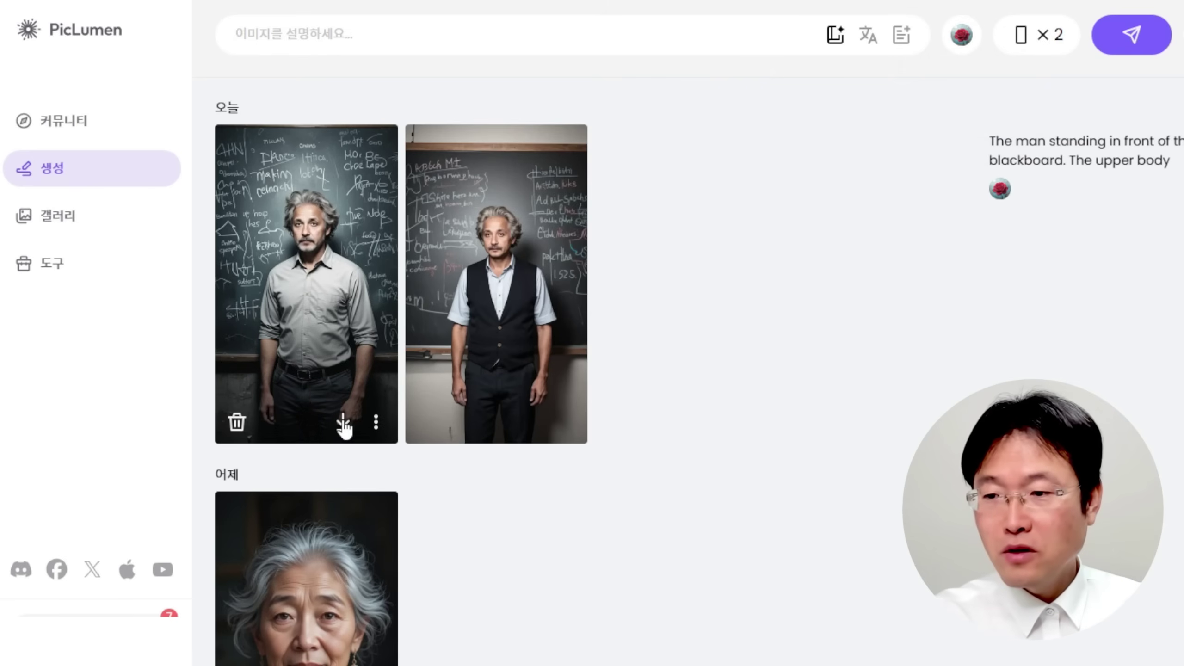
click(344, 422)
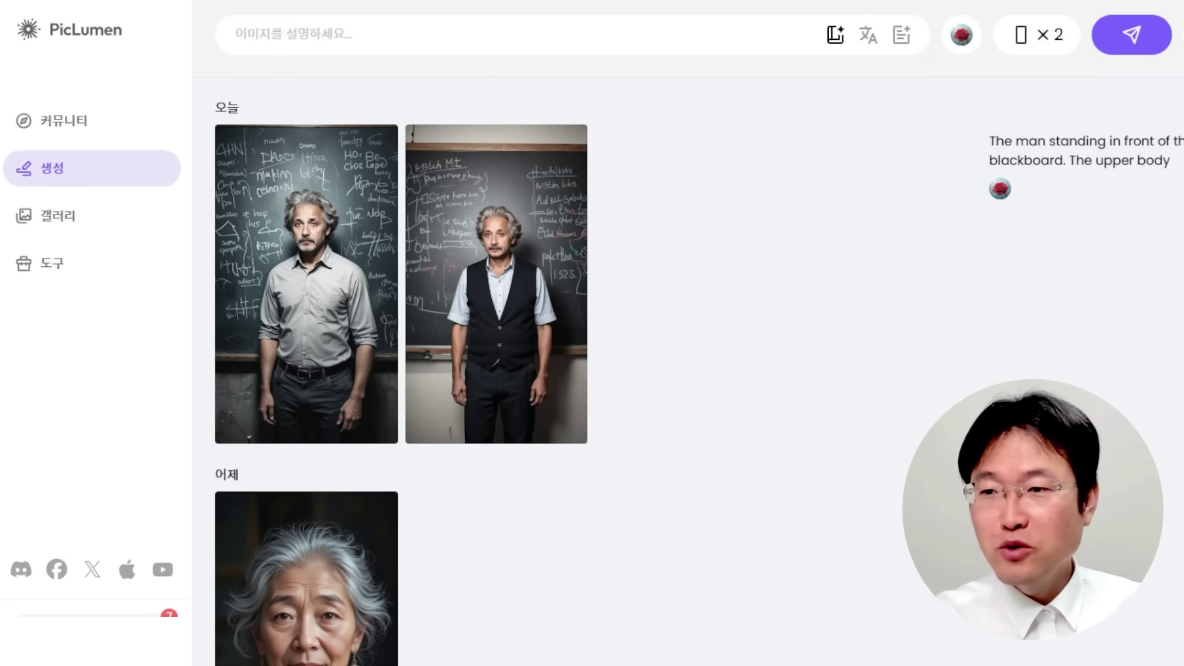
- Try "asian old man" as the image prompt, adapting it from "asian old woman"
click(235, 40)
key(ctrl+v)
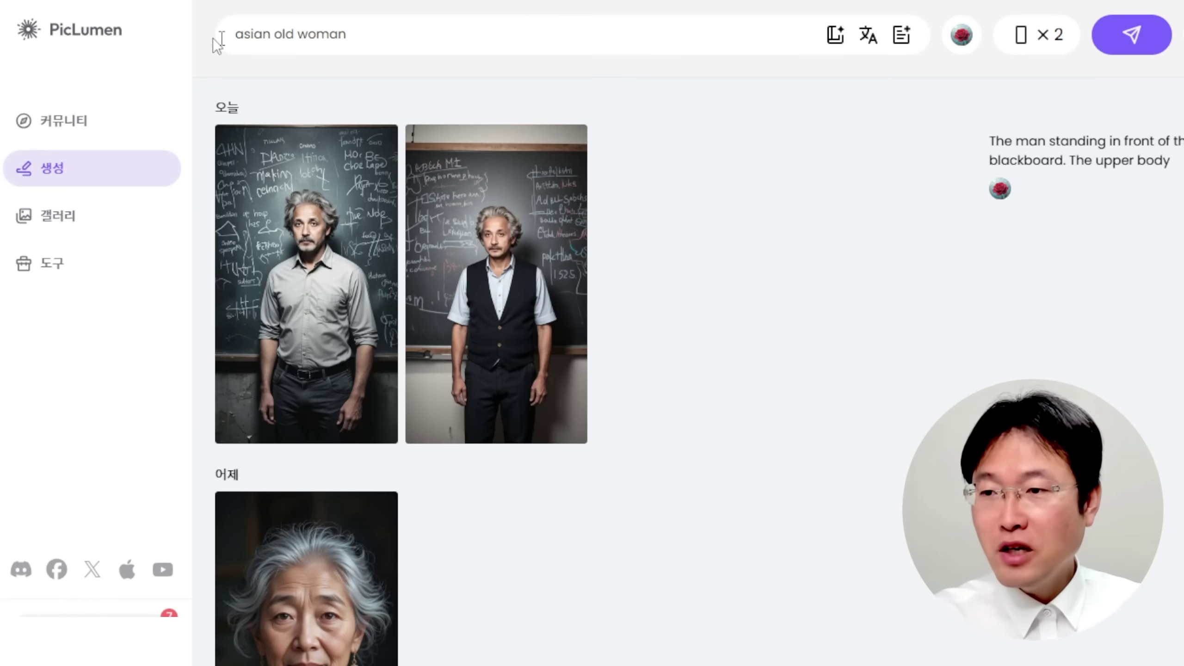
drag(336, 32, 347, 34)
text(man)
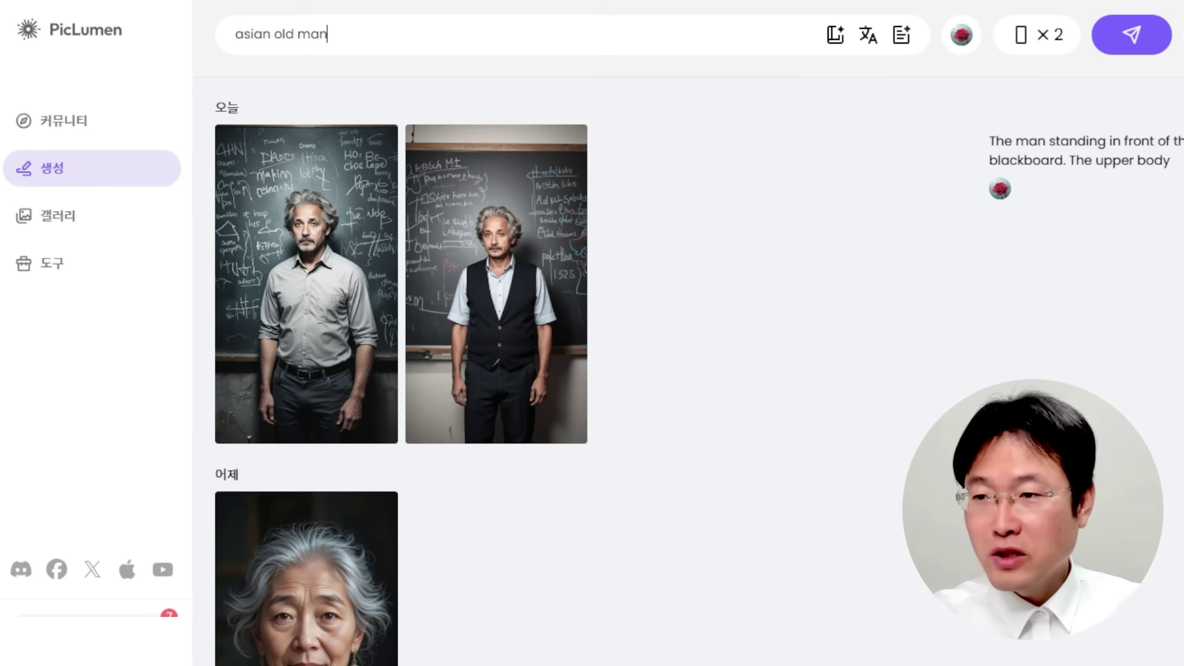
- Replace the prompt with "asian old woman" and generate two 9:16 images with the PicLumen Art V1 model
key(ctrl+a)
key(ctrl+v)
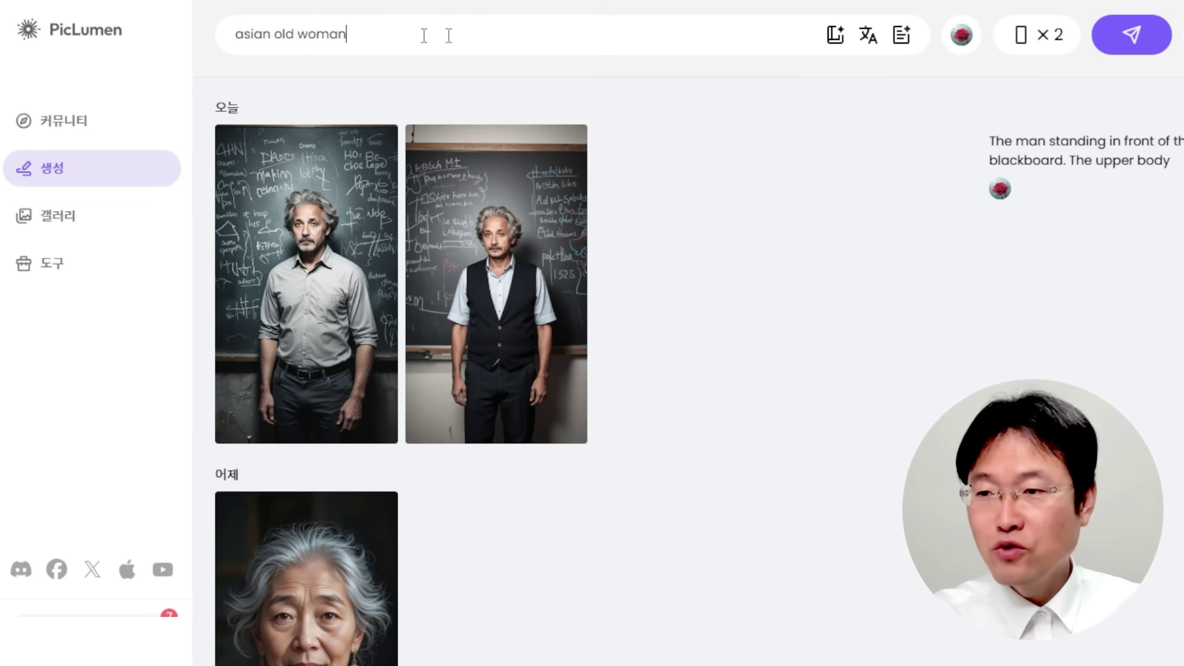
click(961, 35)
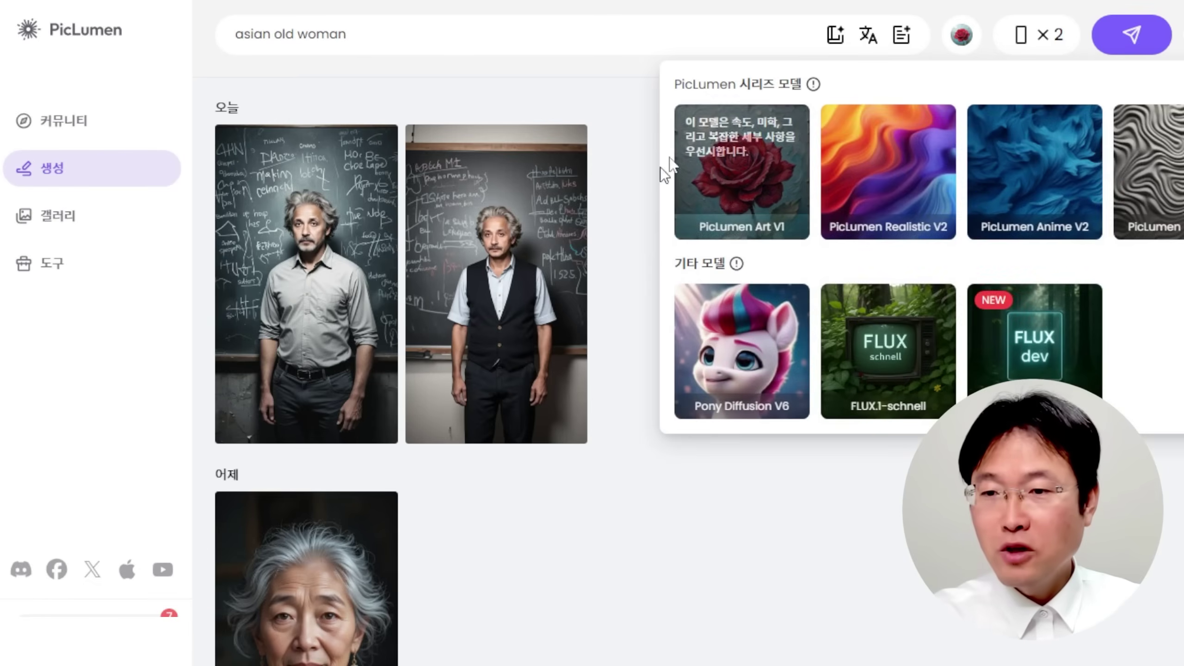
click(1054, 46)
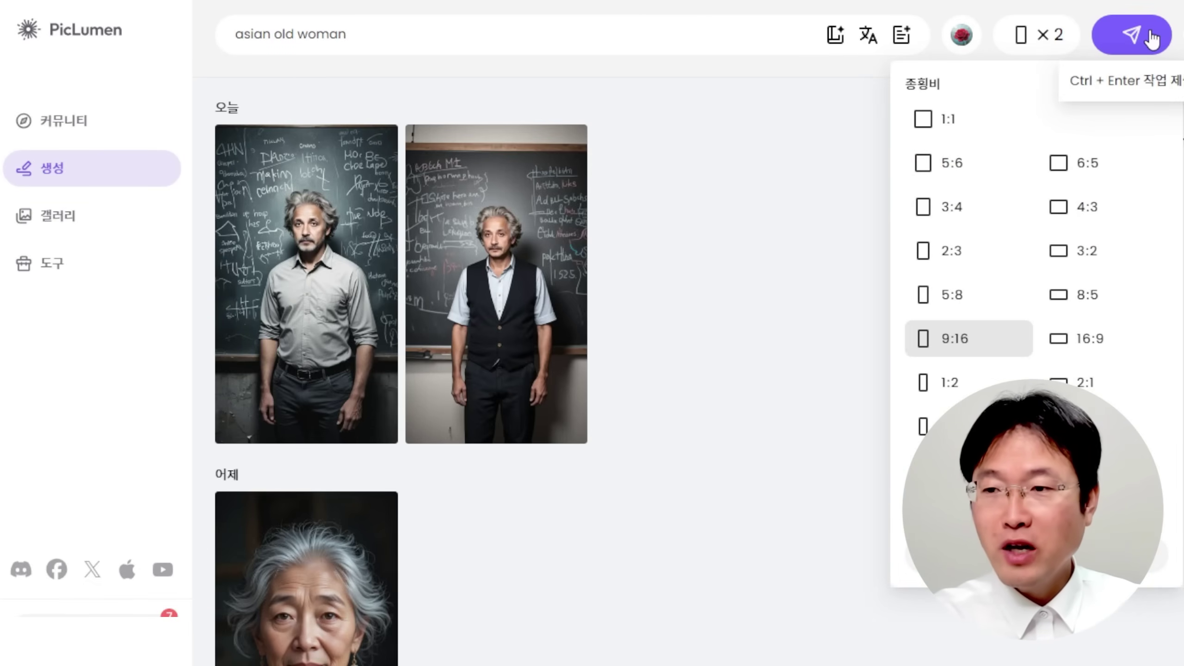
click(1152, 38)
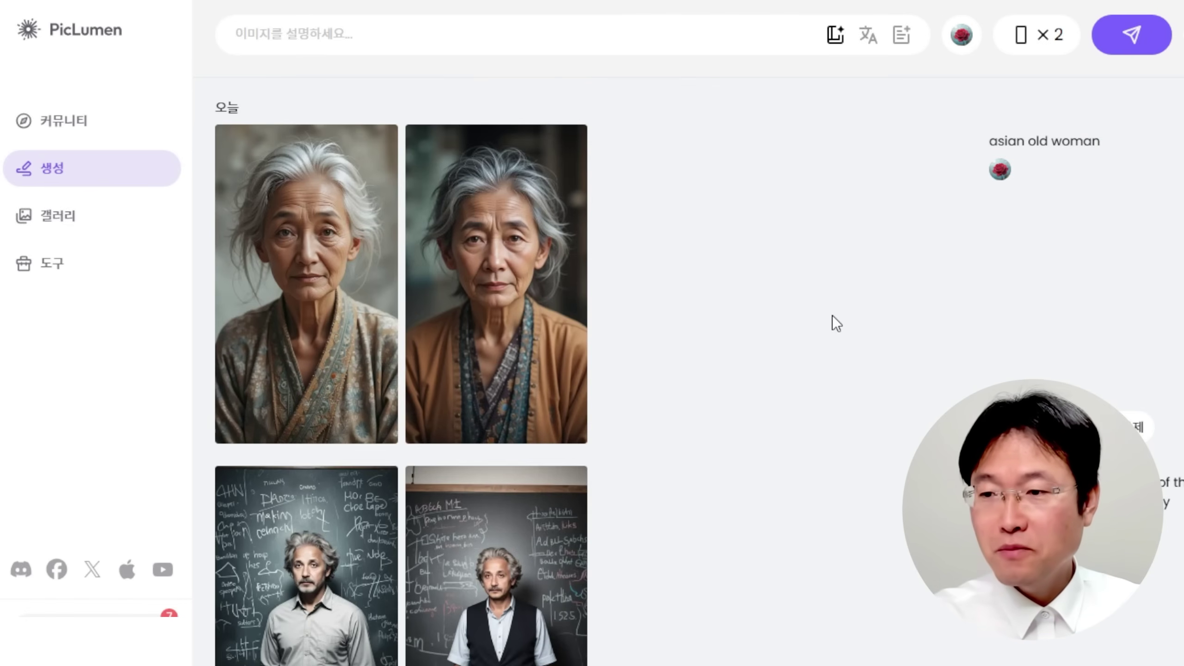
- View both portraits of the old woman at full size and download the one in the orange-brown cardigan
click(318, 255)
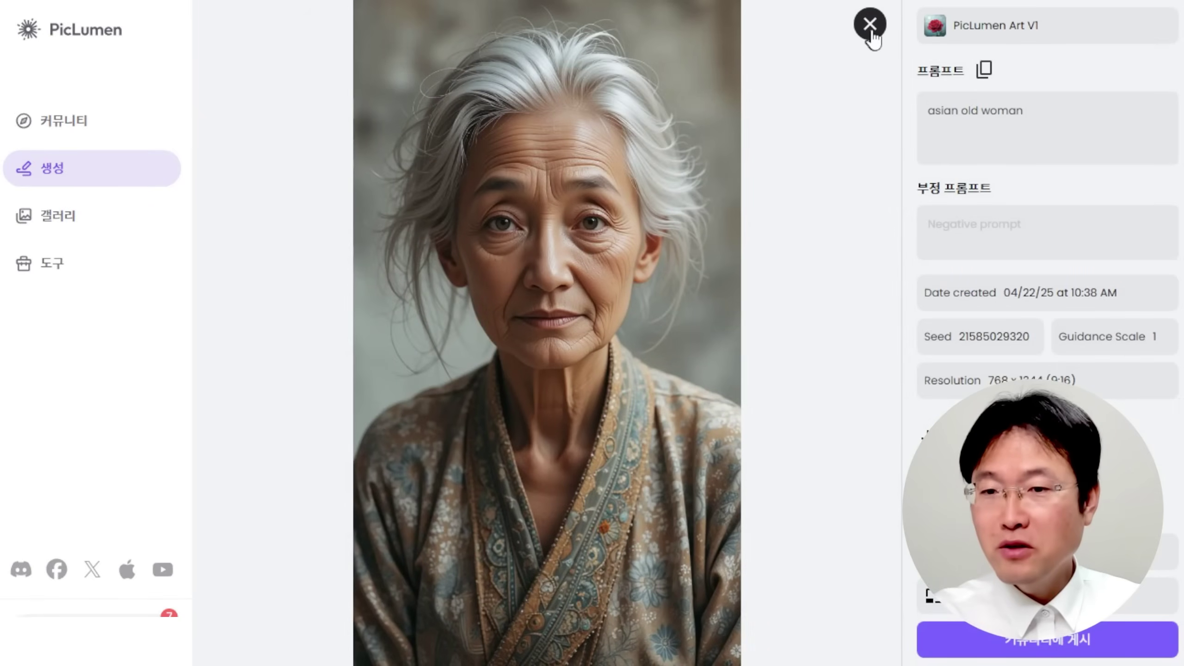
click(871, 33)
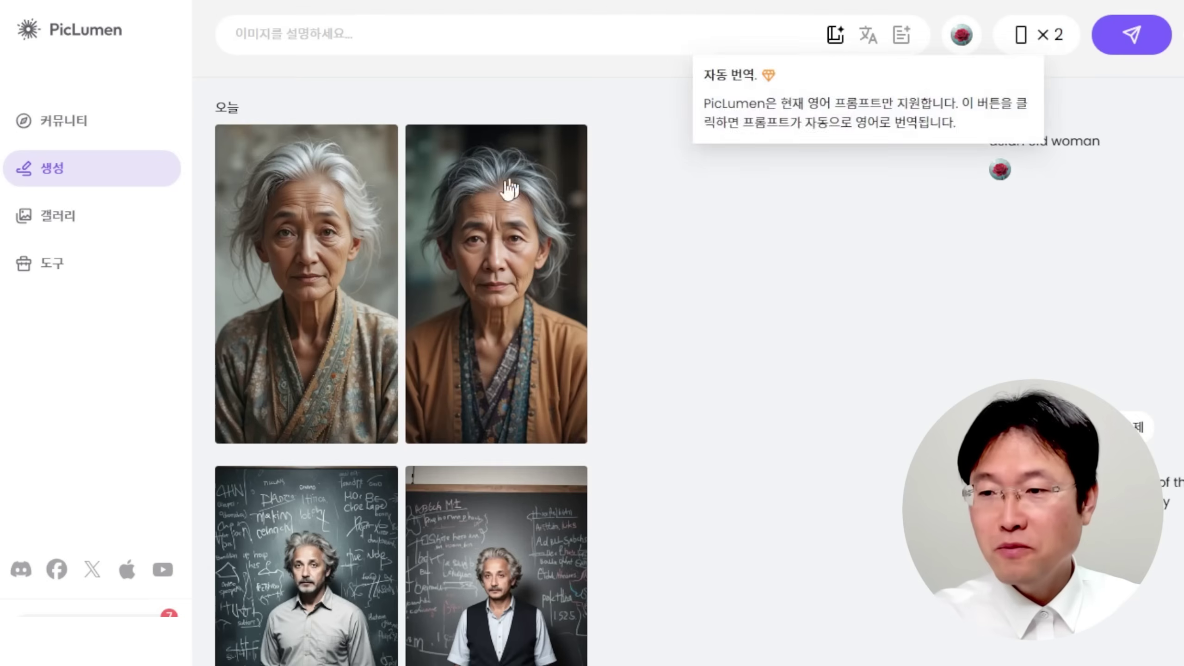
click(450, 222)
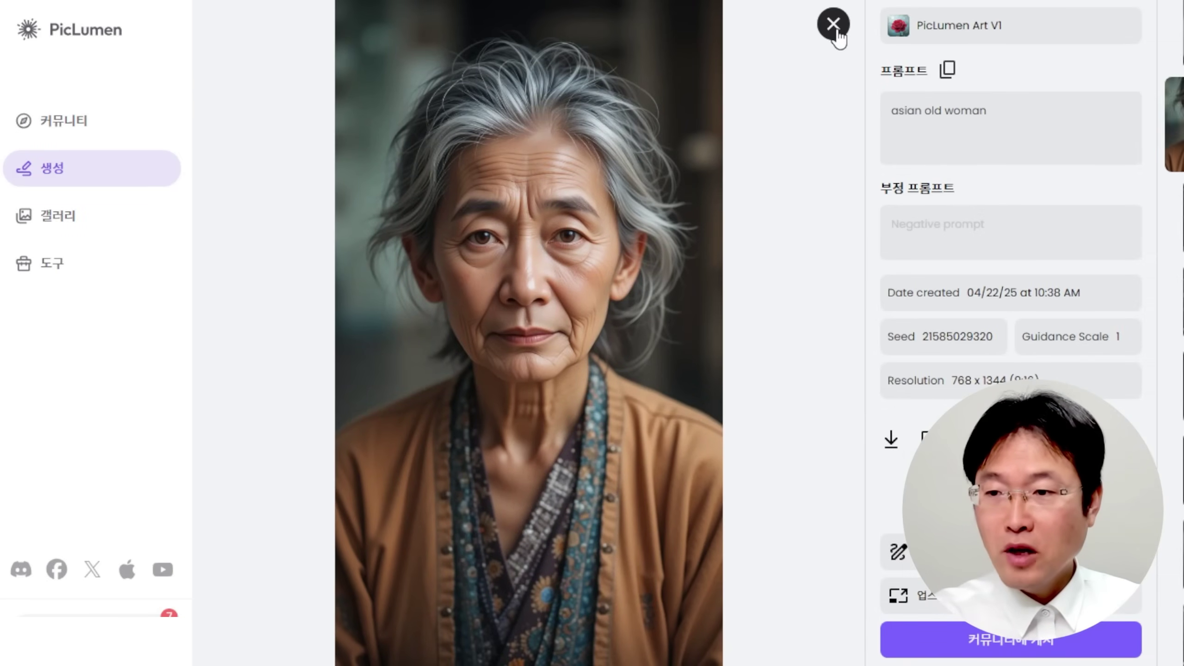
click(834, 24)
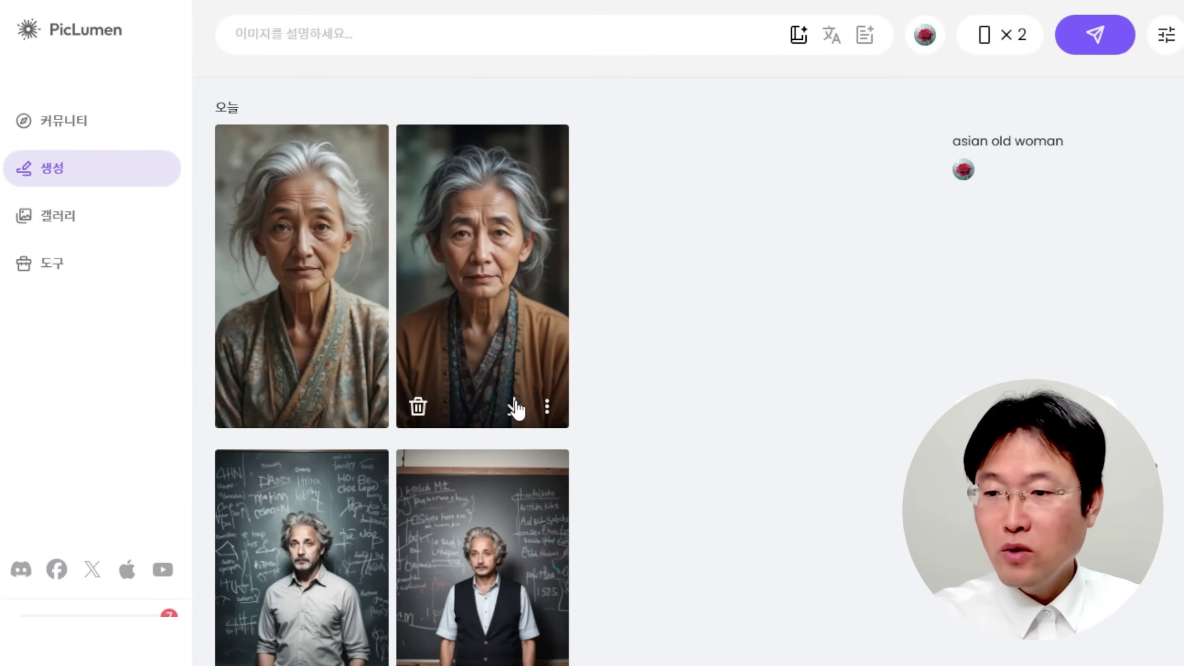
click(515, 408)
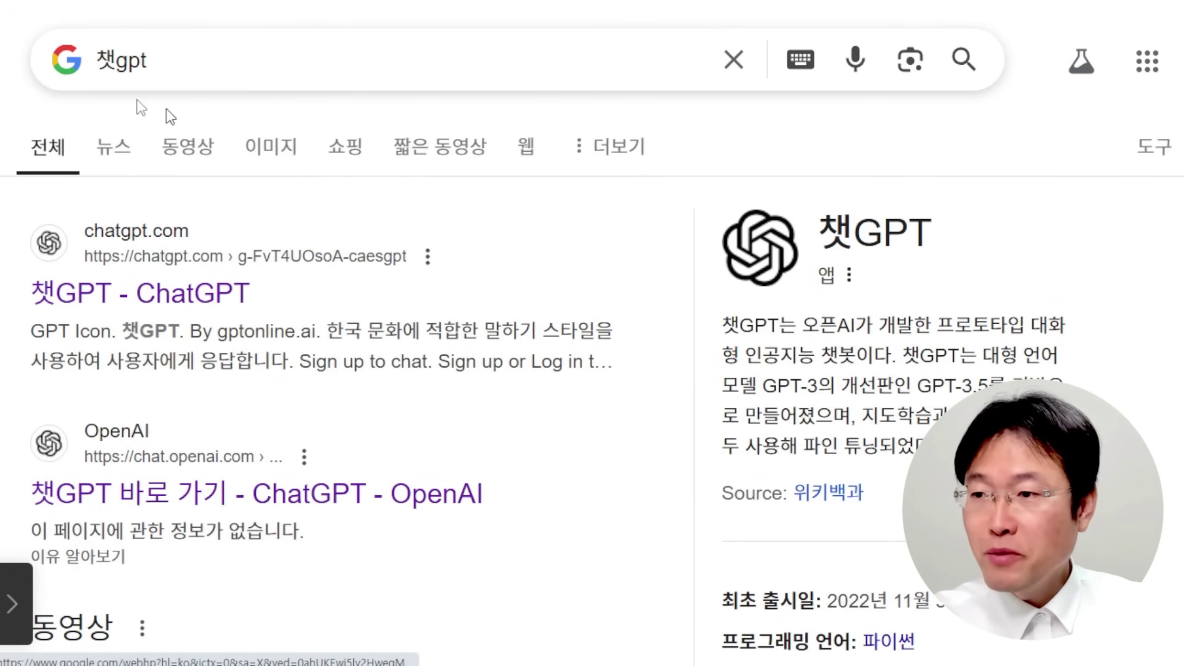
- Open 챗GPT from the Google results, submit "나이 들면서 알게 되는 것을 주제로 30초 쇼츠 대본으로 작성해줘." and review the script
click(154, 301)
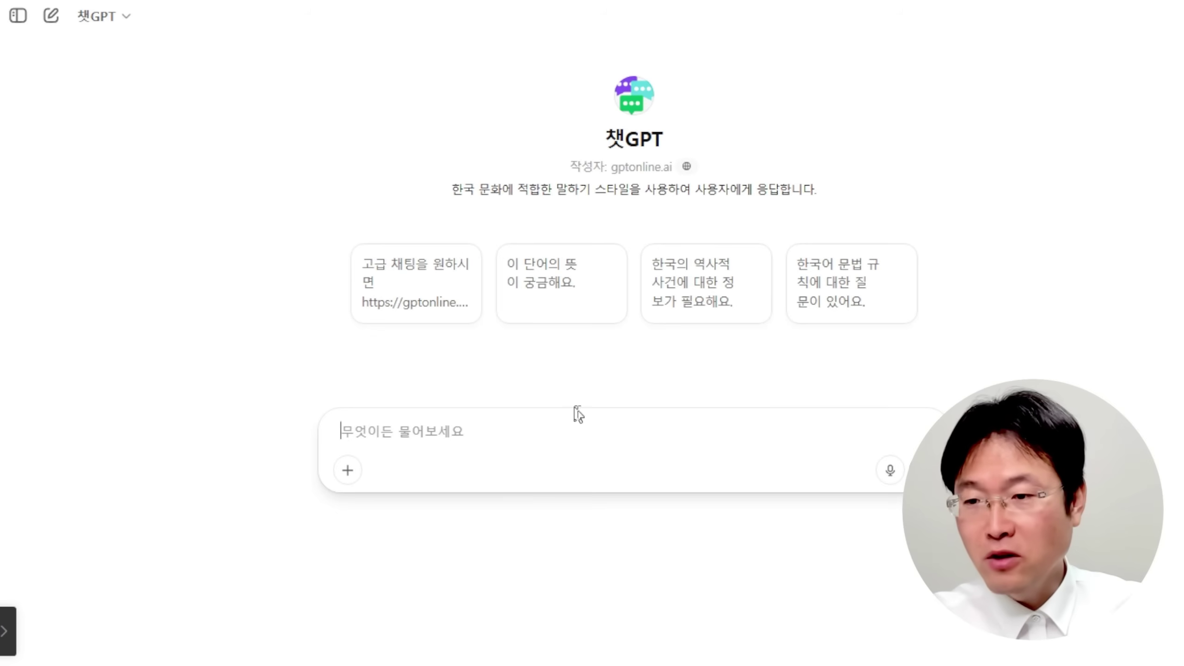
text(나이 들면서 알게 되는 것을 주제로 30초 쇼츠 대본으로 작성해줘.)
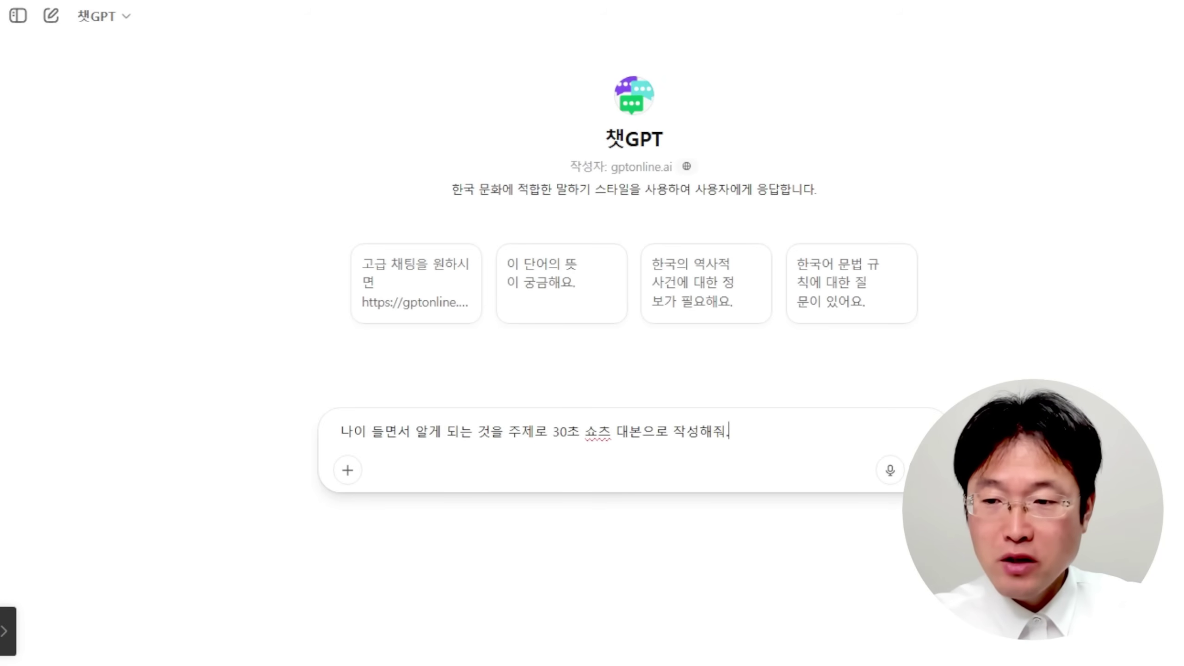
drag(553, 432, 728, 432)
click(716, 374)
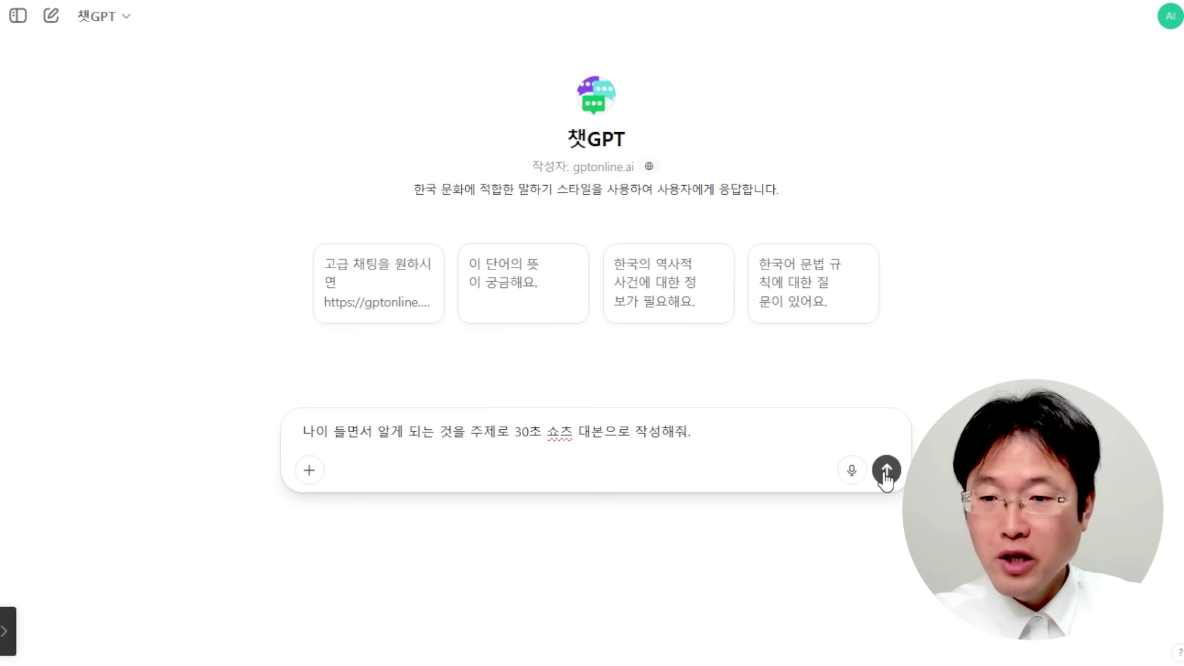
click(886, 470)
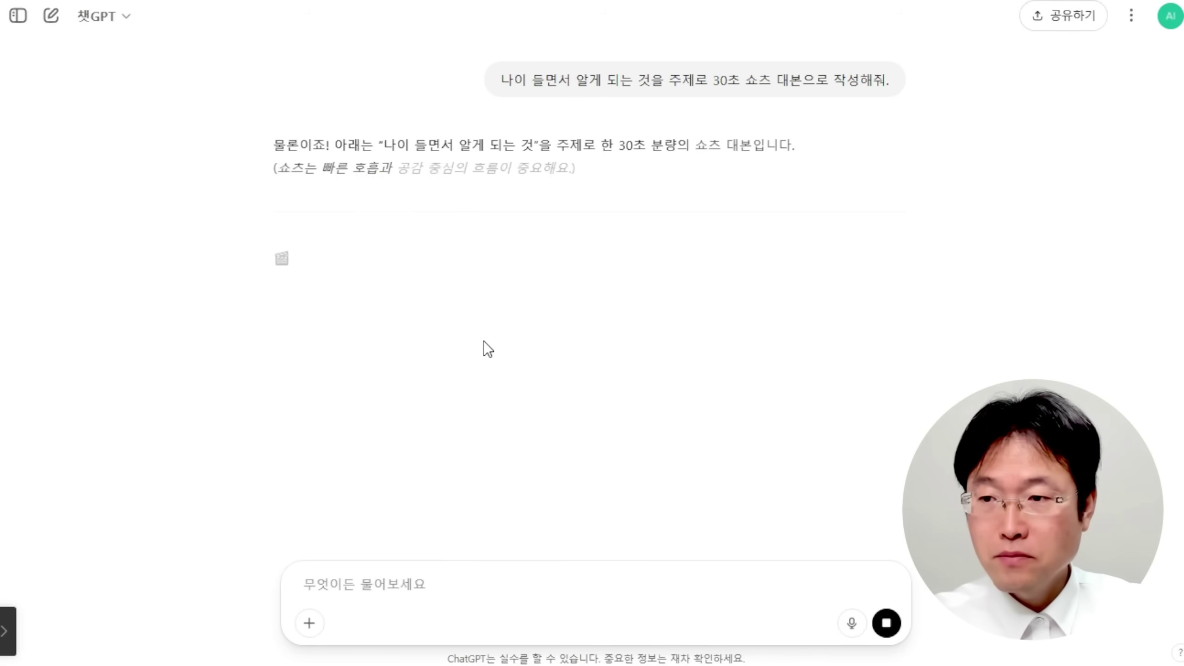
drag(275, 108, 746, 503)
click(746, 503)
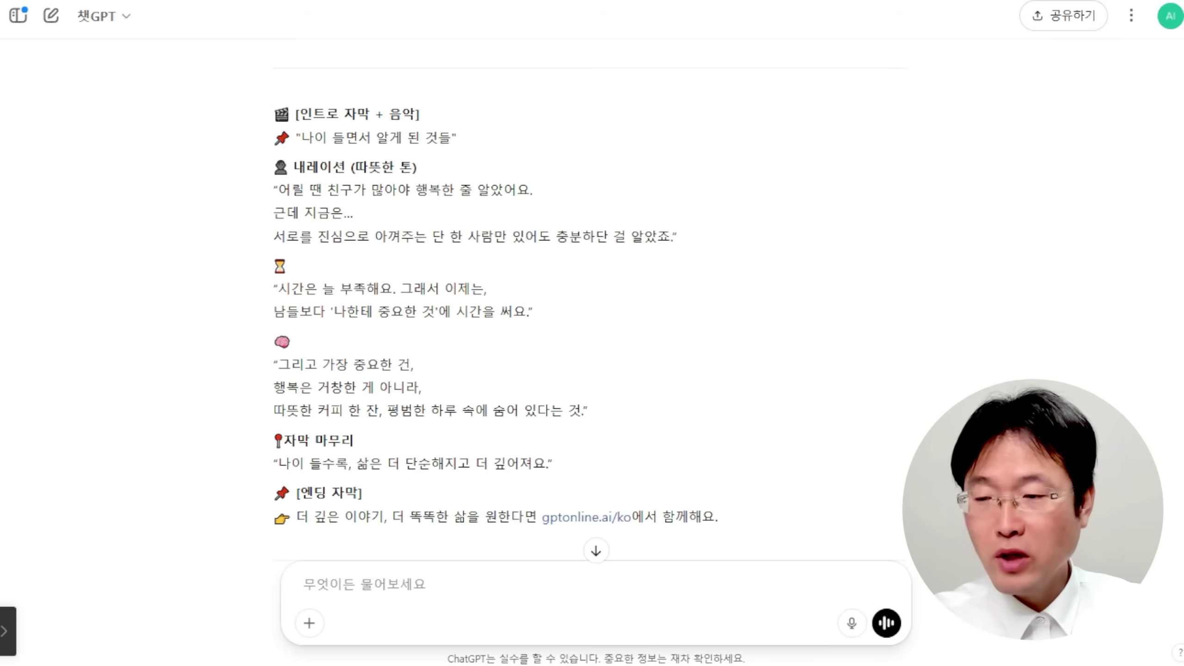
- Submit "서술형으로 작성해줘" to rewrite the shorts script in narrative form and review the narration lines
text(서술형으로 작성해줘)
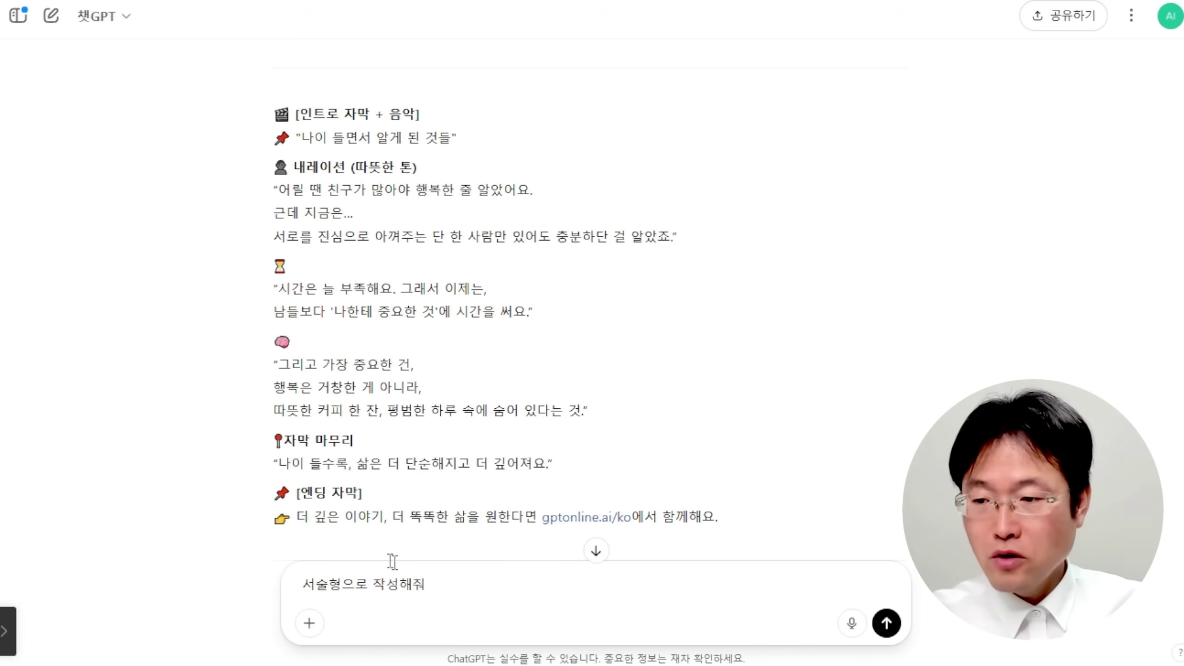
click(896, 624)
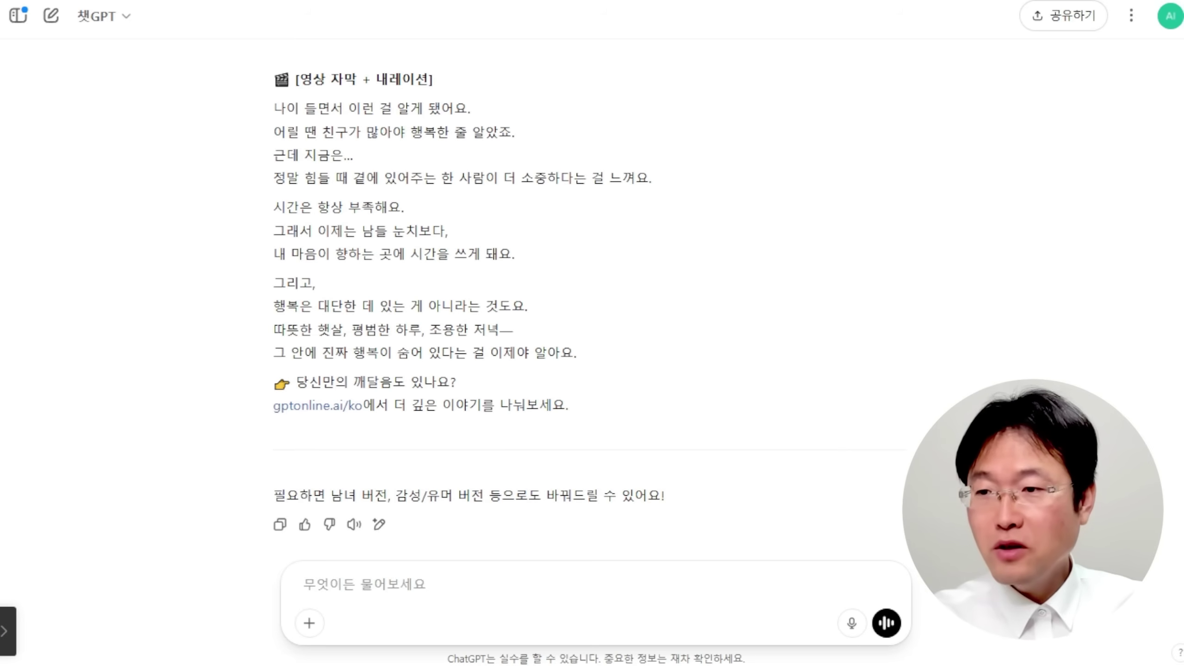
drag(275, 108, 579, 353)
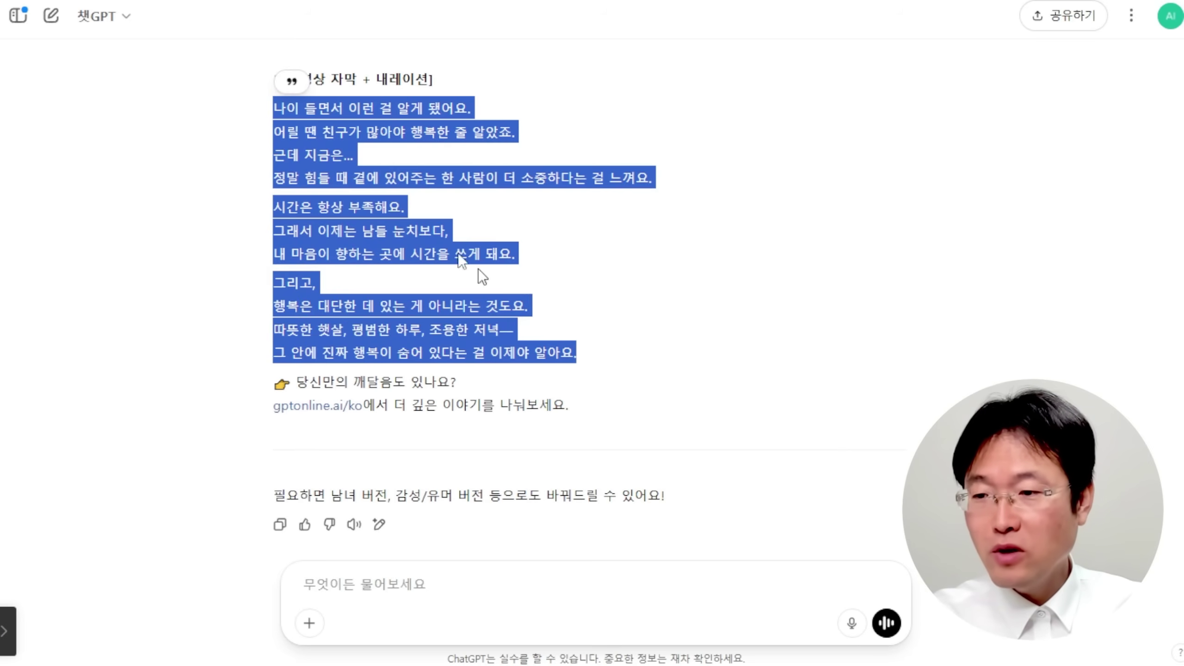
click(417, 201)
drag(284, 109, 645, 361)
click(726, 336)
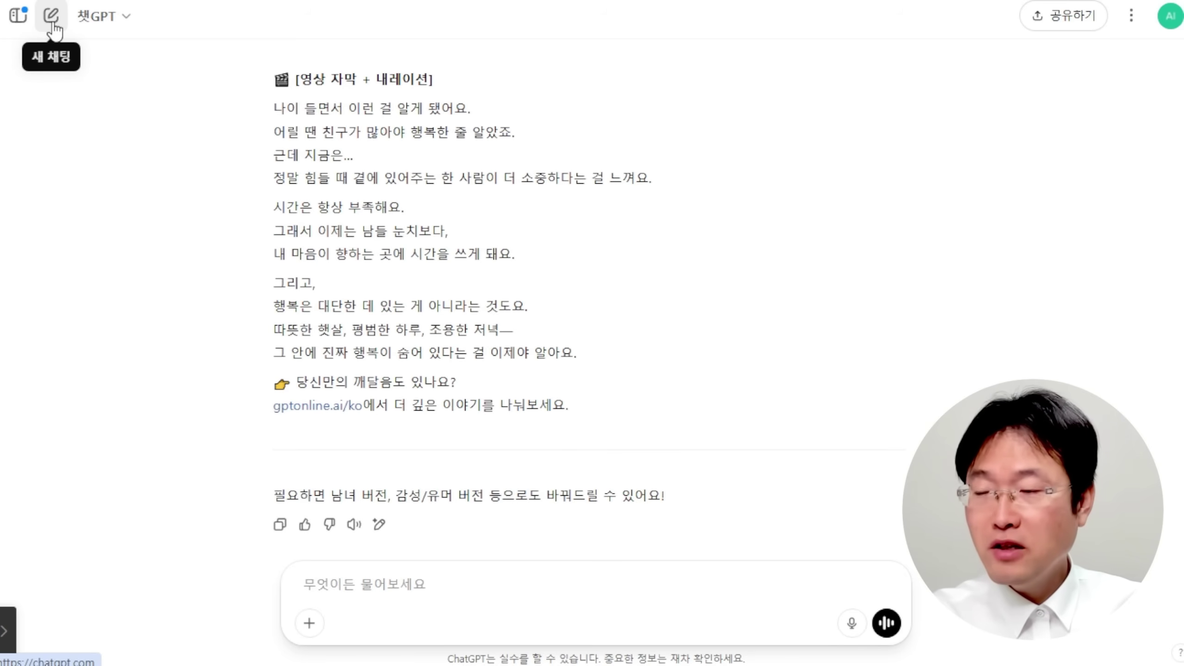
- Start a new chat, submit "아인슈타인 명언 10개 작성해줘" and read through the listed quotes
click(53, 23)
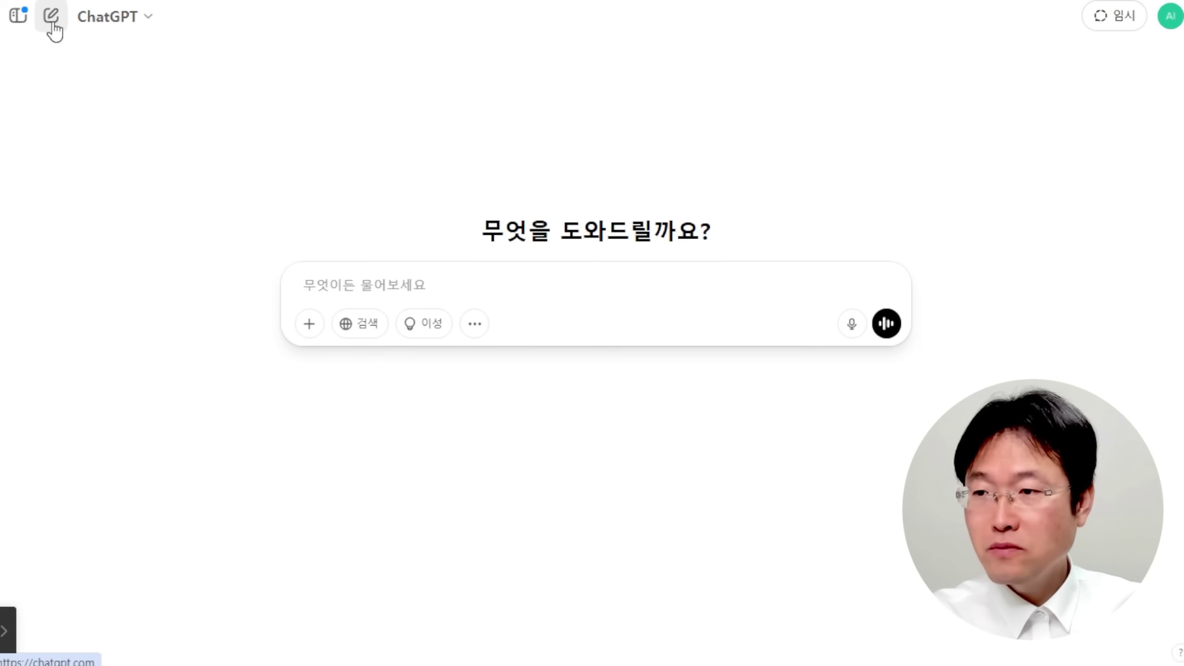
text(아인슈타인 명언 10개 작성해줘)
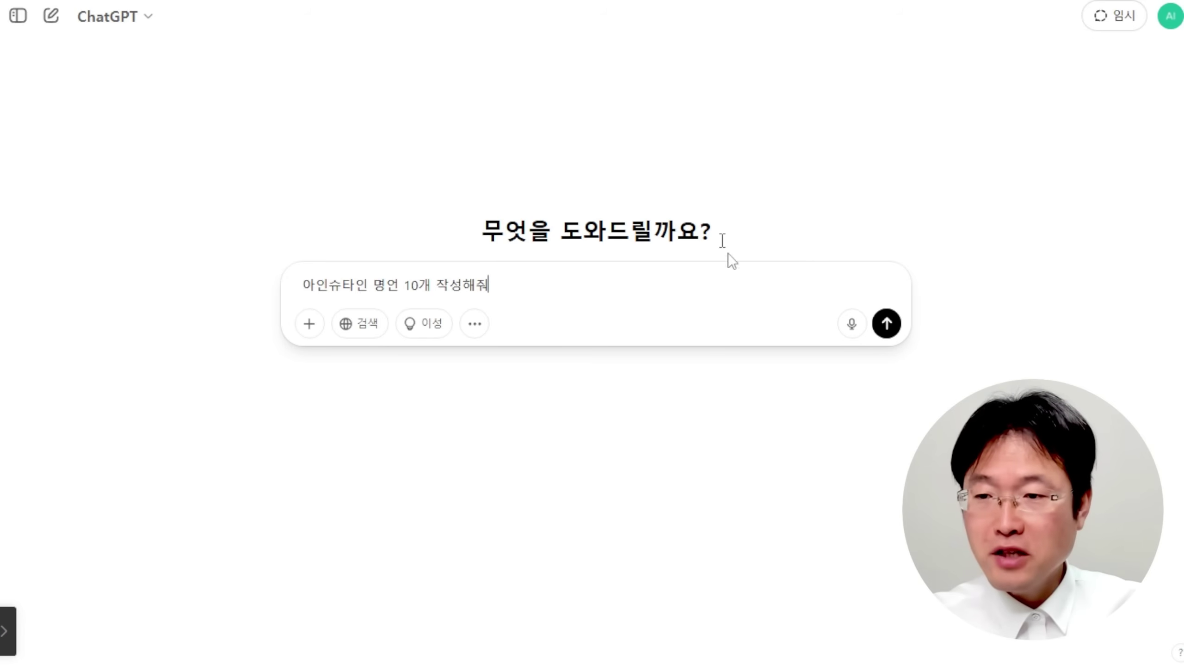
click(888, 324)
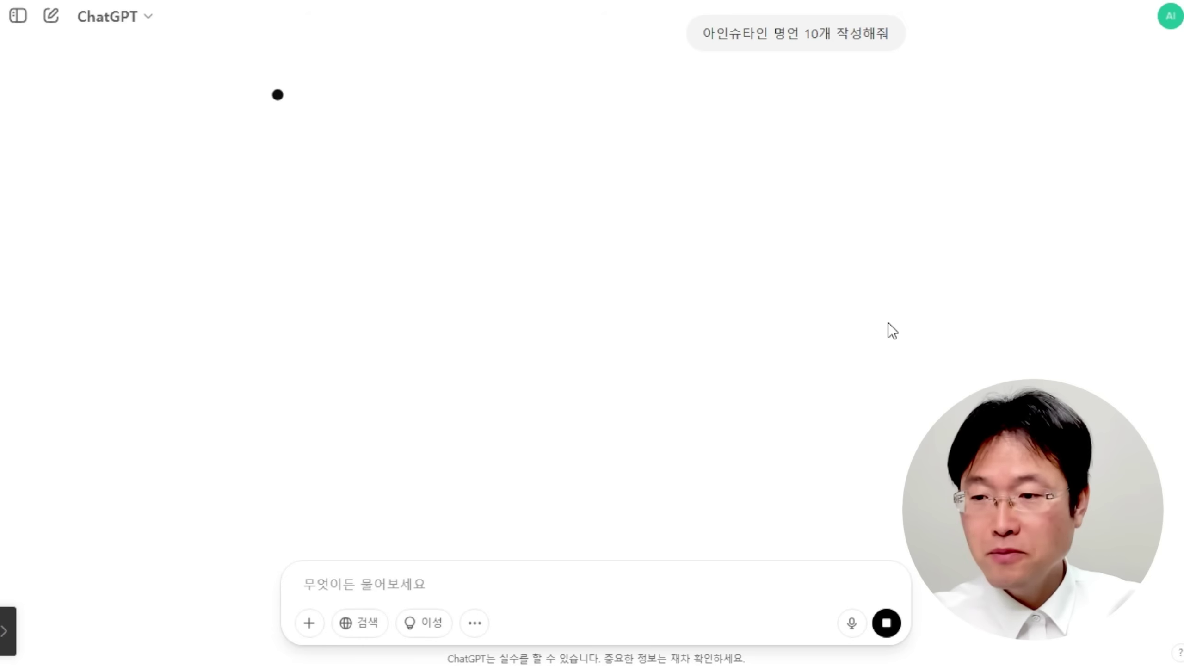
scroll(321, 105, down, 1)
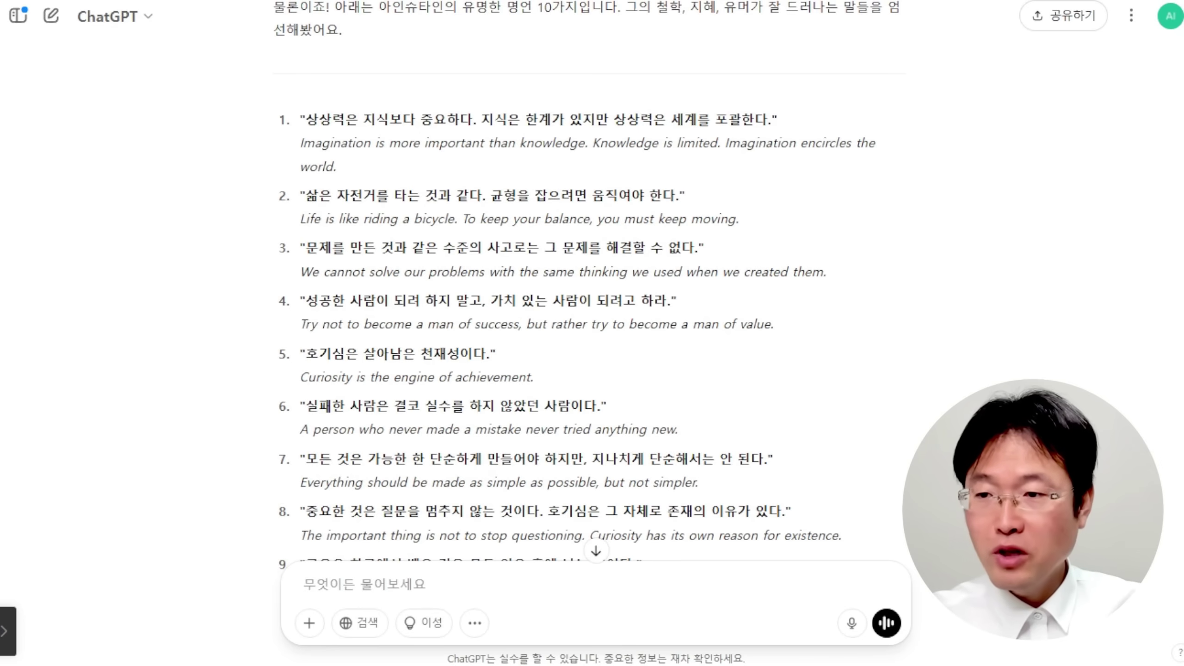
scroll(301, 60, down, 2)
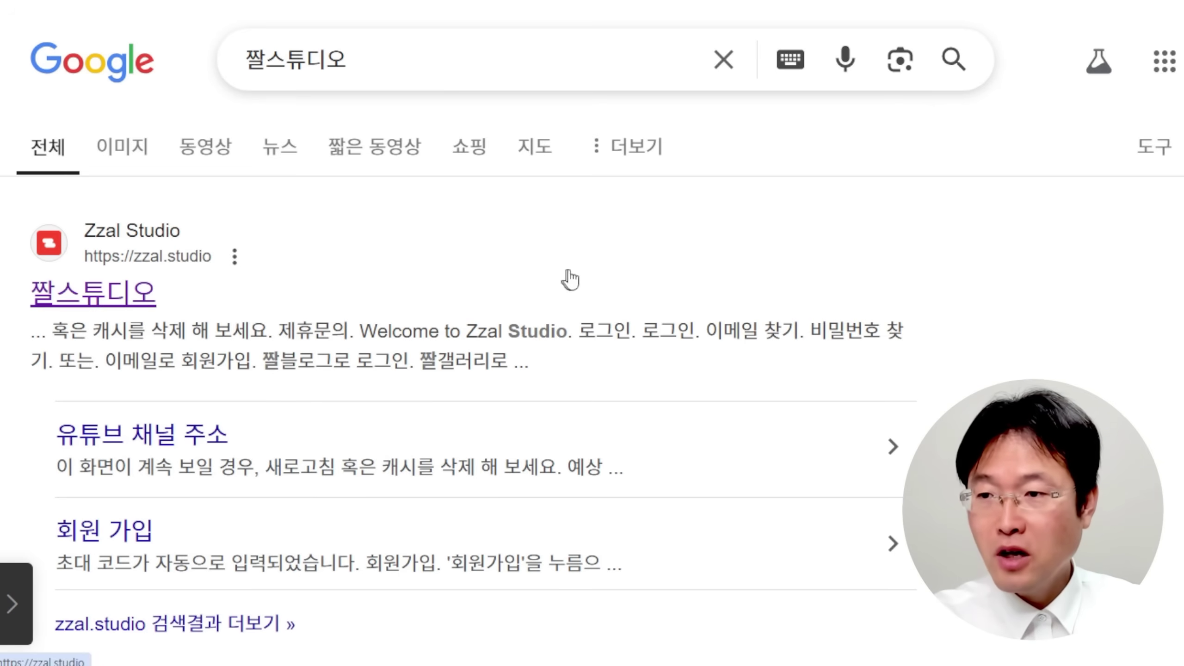
- Open 짤스튜디오 from the Google results, go to its AI스튜디오 service and show all the popular voices
click(550, 278)
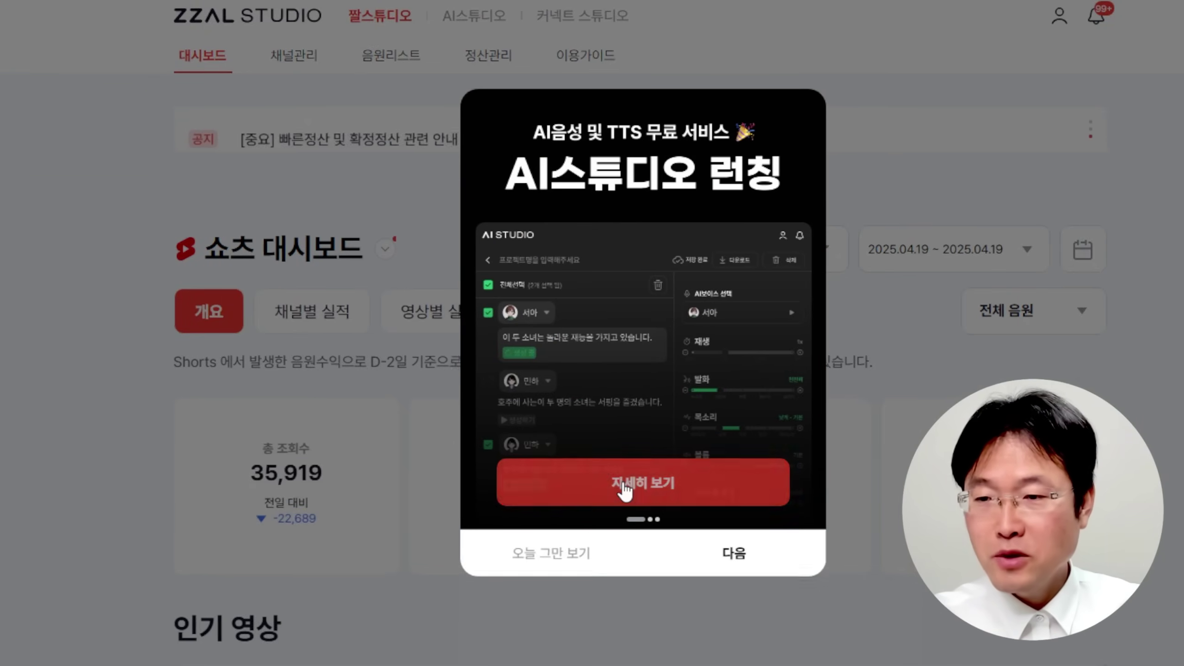
click(625, 490)
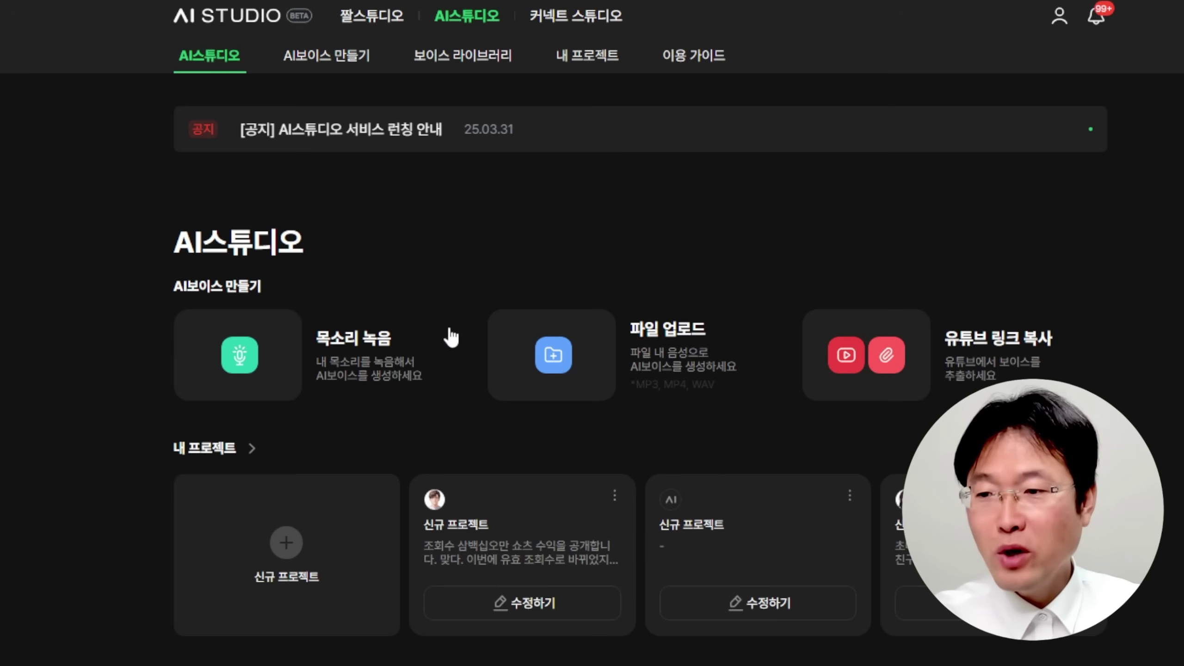
scroll(425, 405, down, 10)
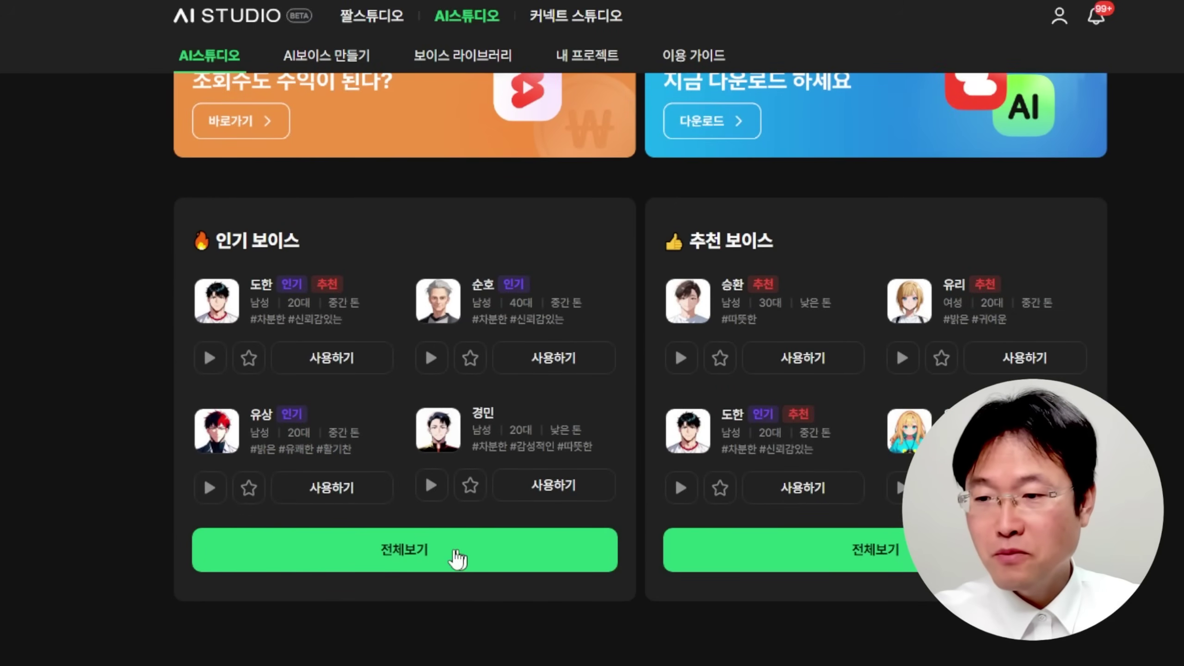
click(455, 555)
- Browse the voice library, stop the 도훈 sample and filter the voices to the 40대 age group
scroll(570, 466, down, 7)
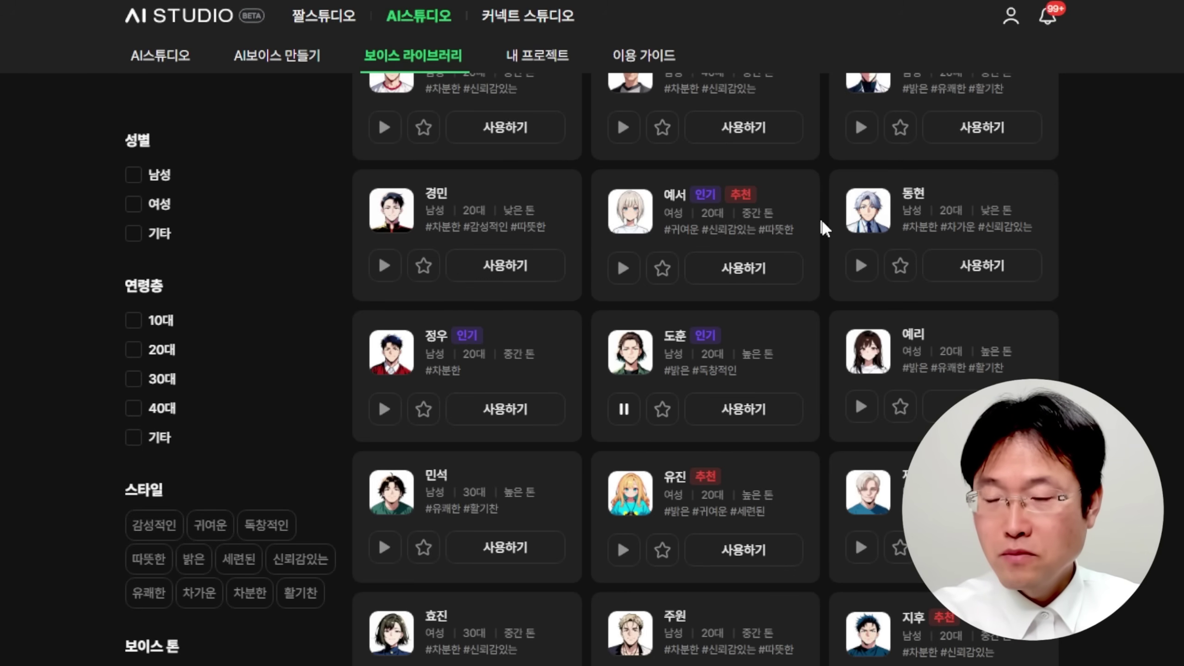
click(616, 412)
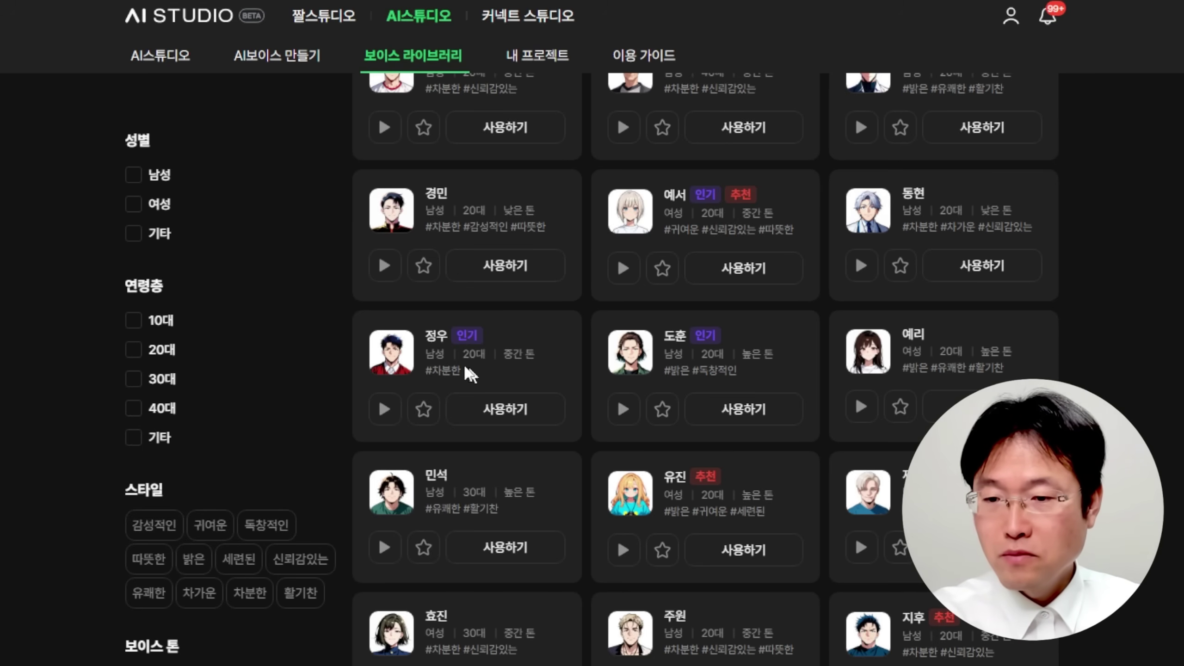
scroll(510, 322, down, 5)
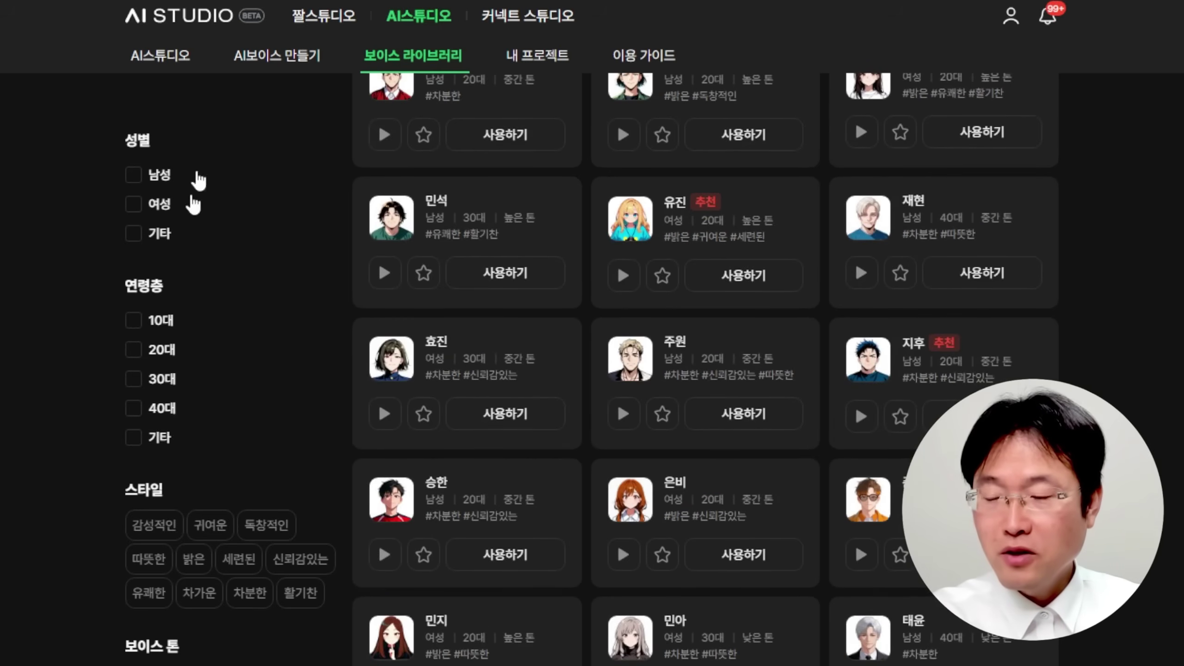
scroll(255, 359, down, 2)
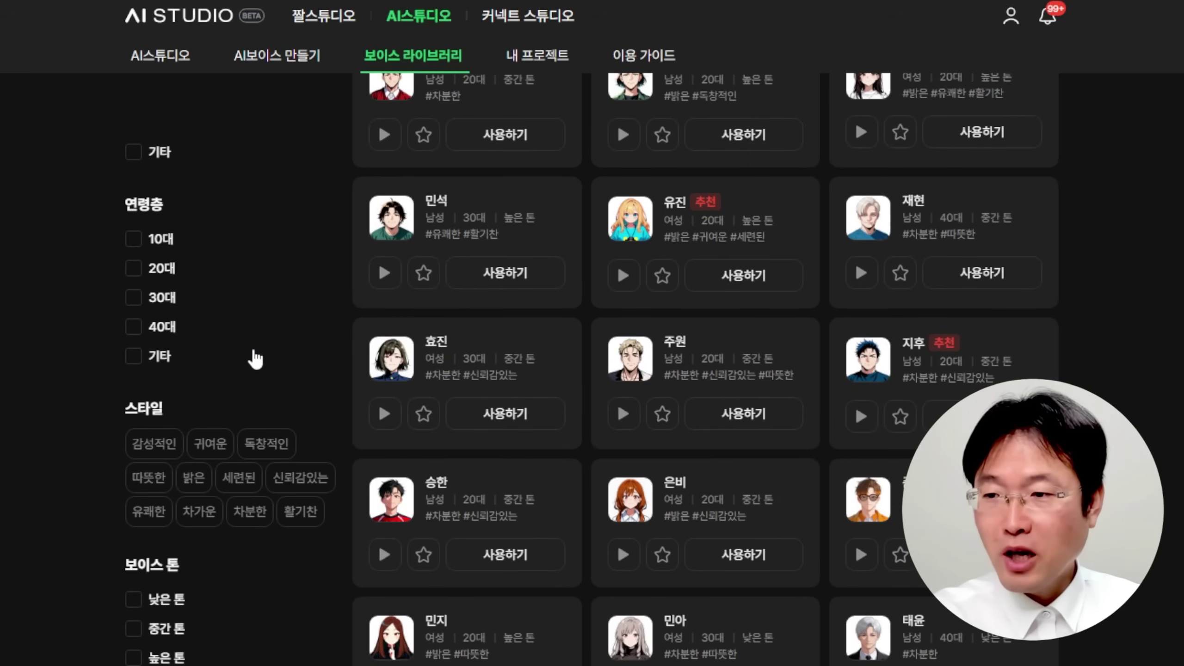
click(133, 326)
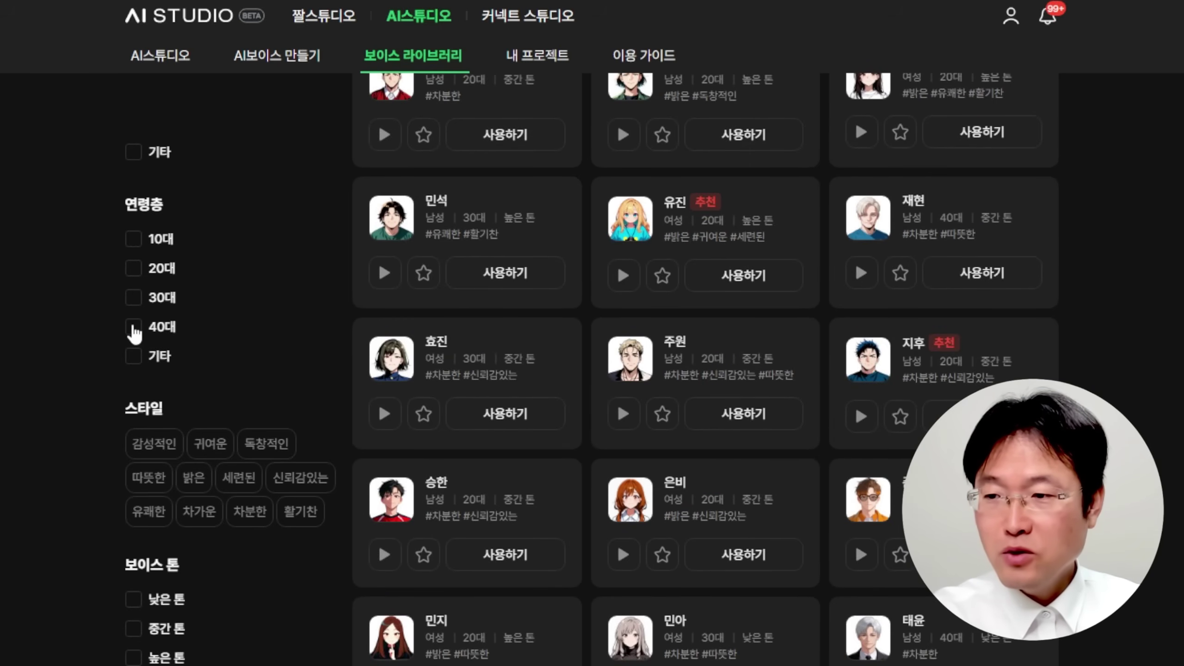
scroll(561, 340, up, 4)
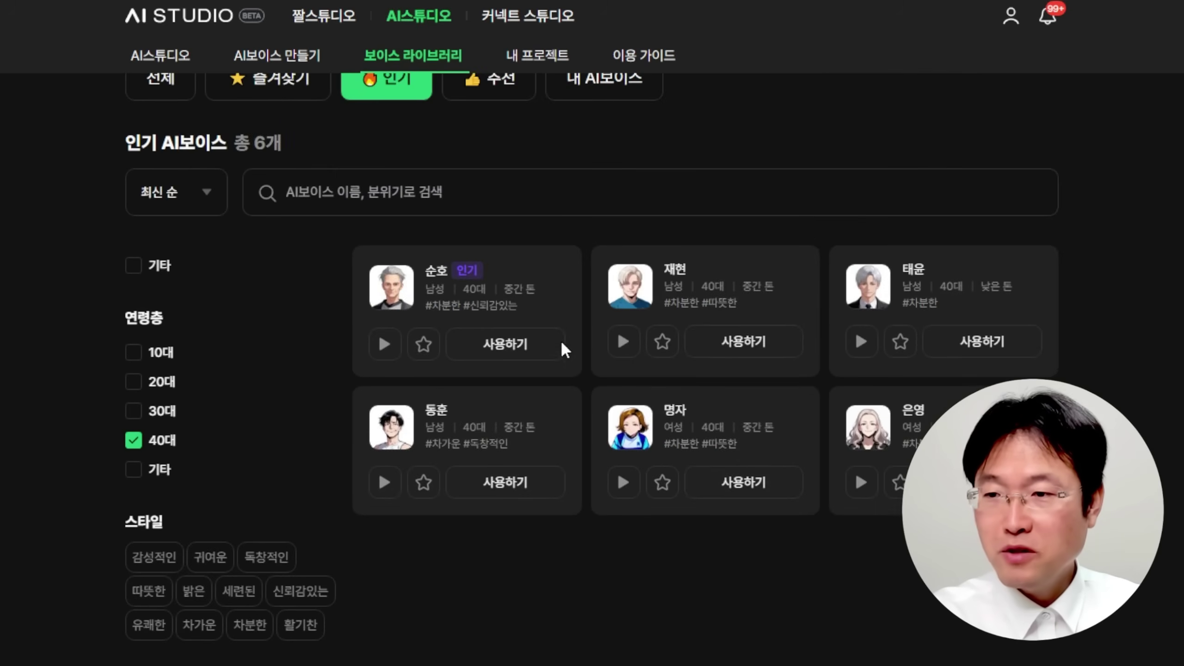
scroll(560, 340, down, 2)
scroll(565, 351, down, 1)
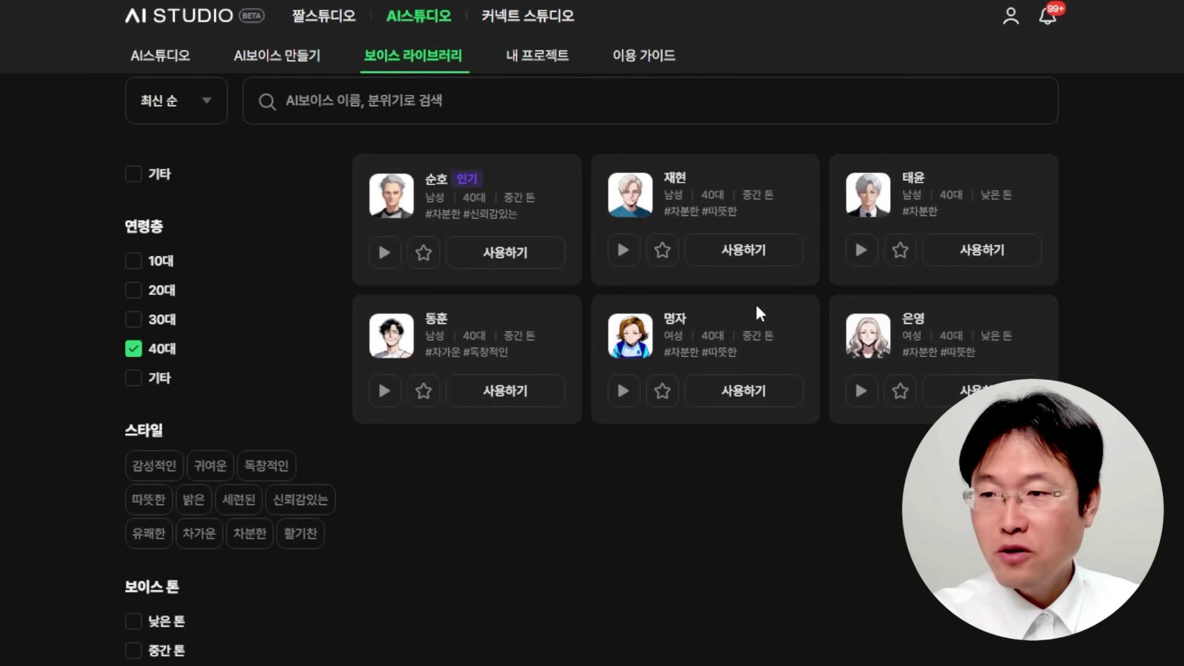
- Switch the age filter to 30대 to browse those voices, and return it to 40대
click(133, 320)
click(133, 349)
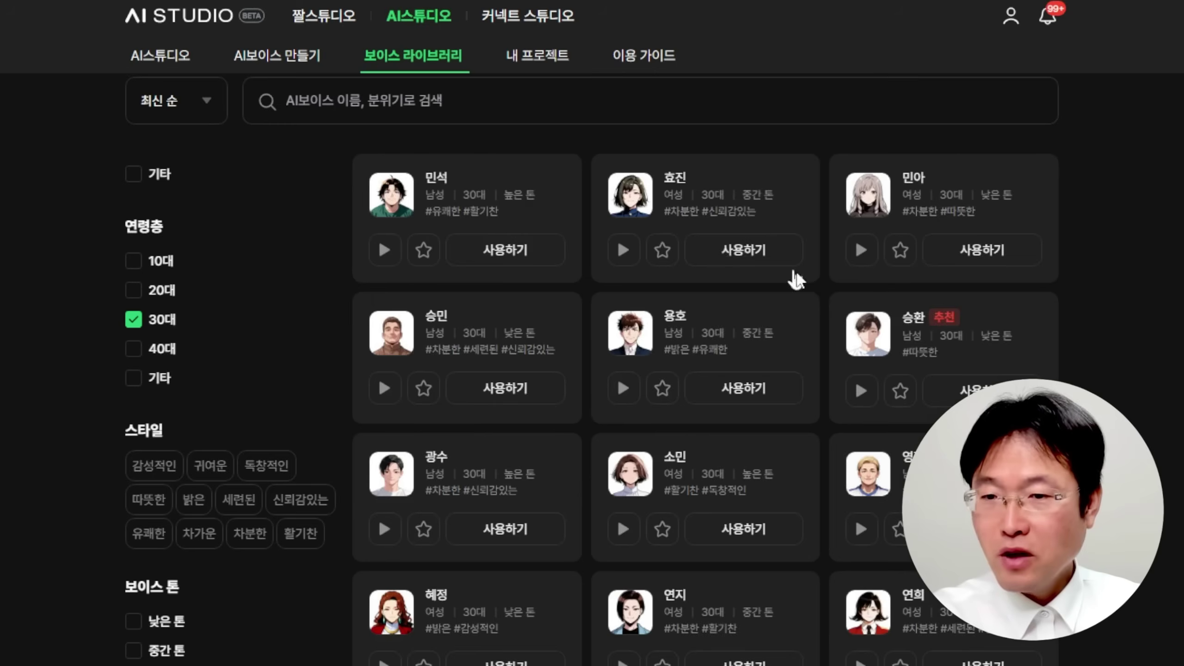
scroll(831, 310, down, 5)
scroll(834, 312, down, 10)
scroll(653, 327, up, 4)
scroll(709, 374, up, 4)
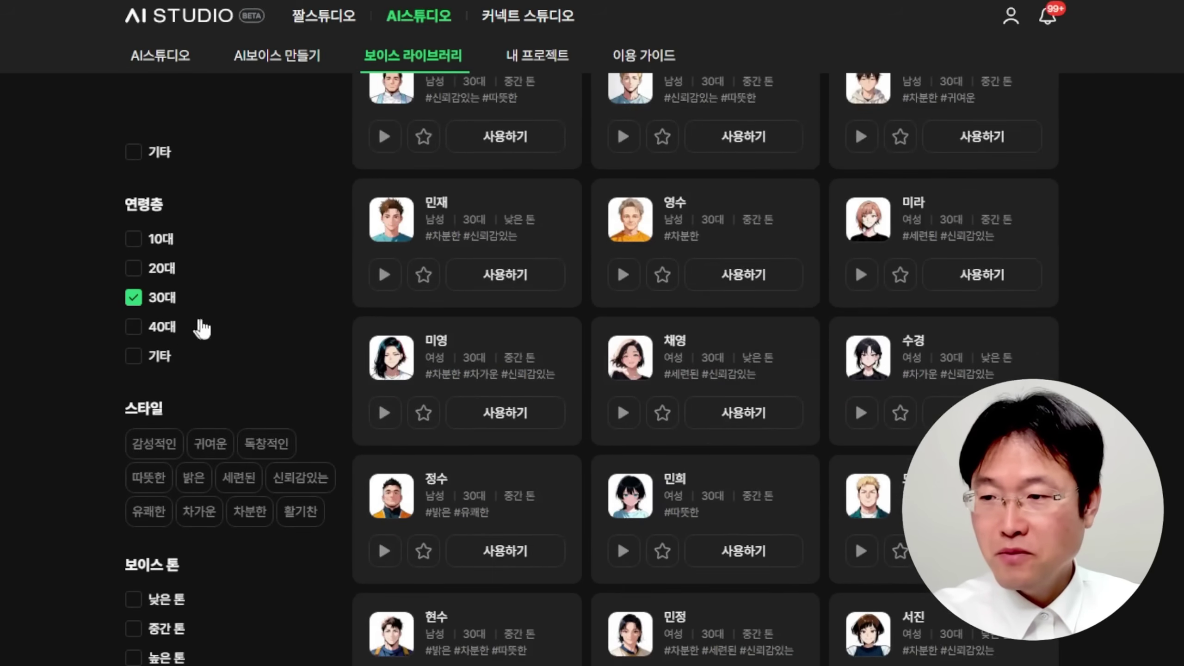
click(133, 327)
click(133, 297)
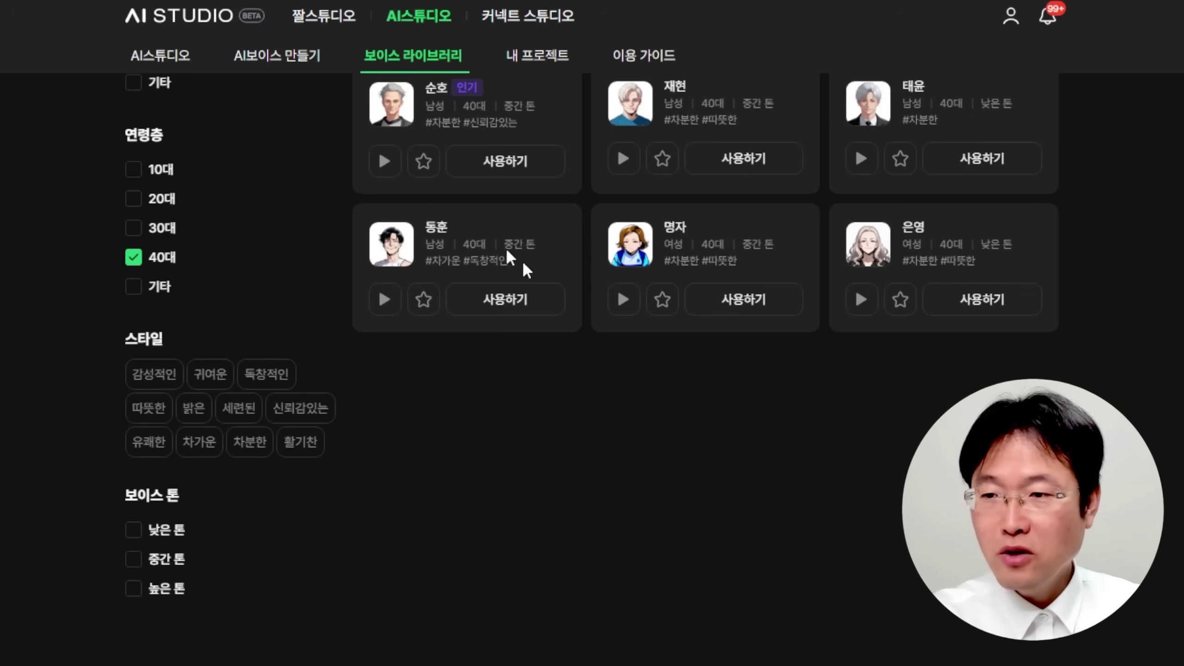
- Listen to samples of the six 40대 voices, replaying 동훈 and 은영 to compare them
click(385, 162)
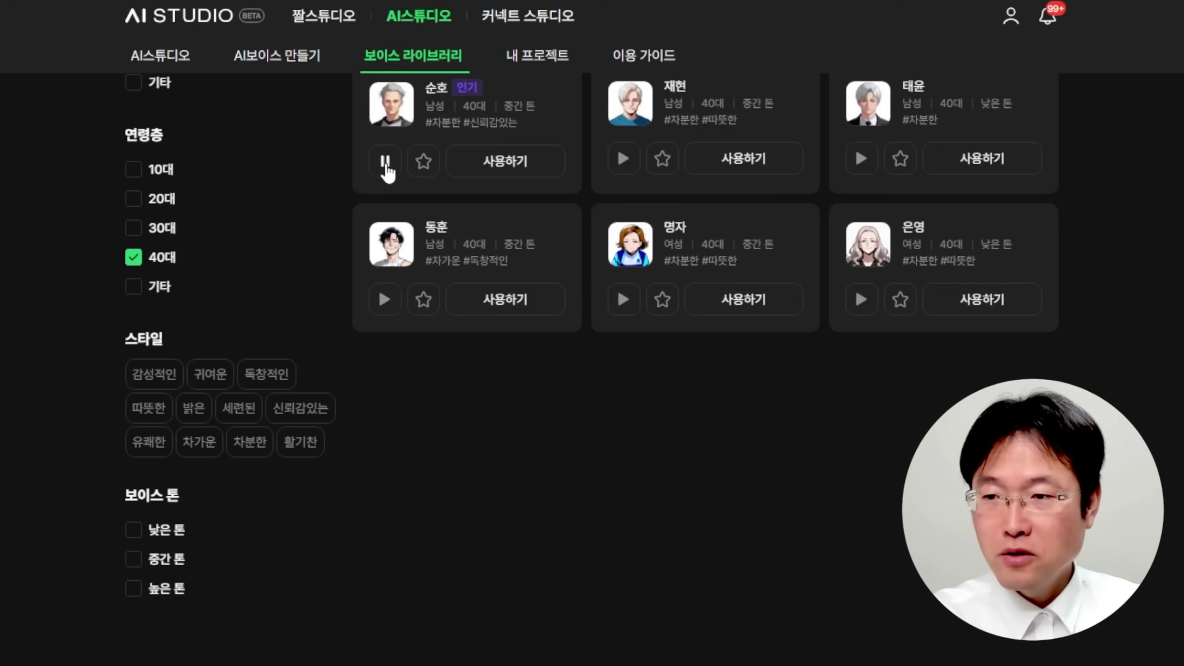
click(624, 158)
click(861, 159)
click(385, 302)
click(626, 303)
click(857, 303)
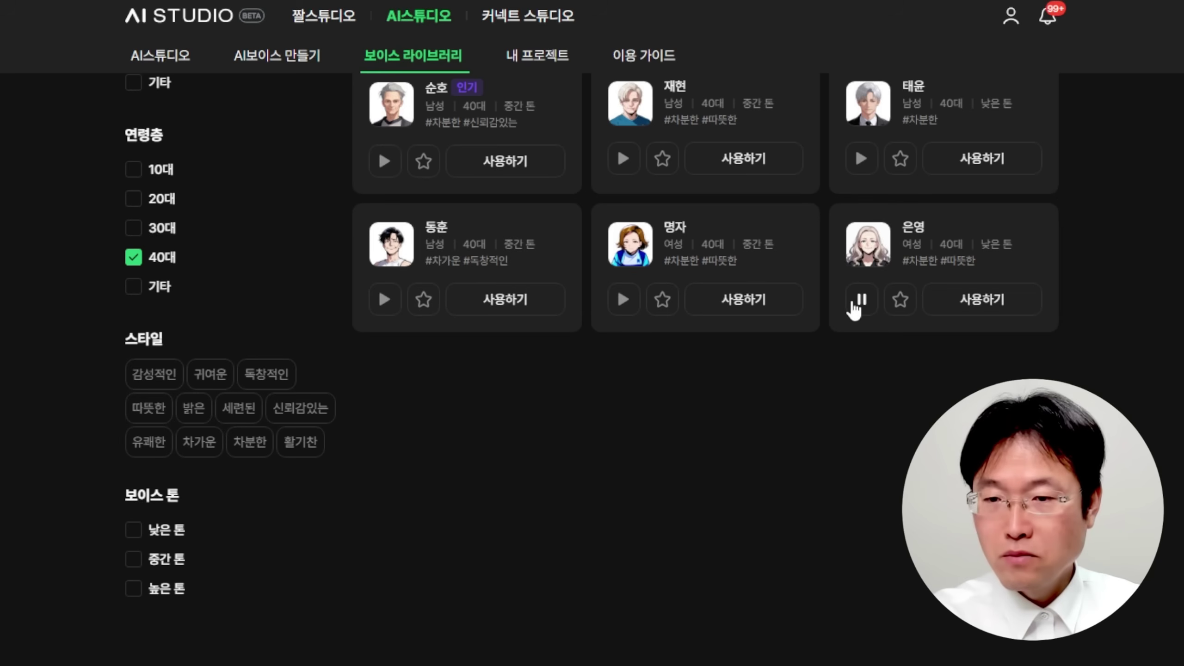
click(384, 306)
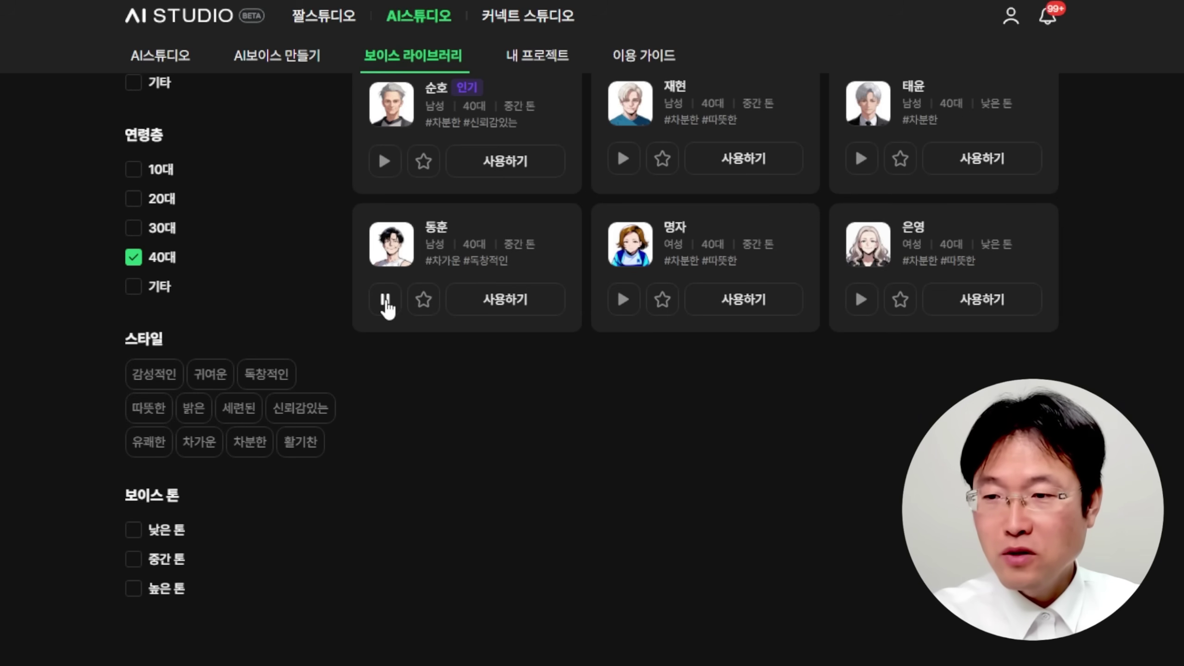
click(859, 301)
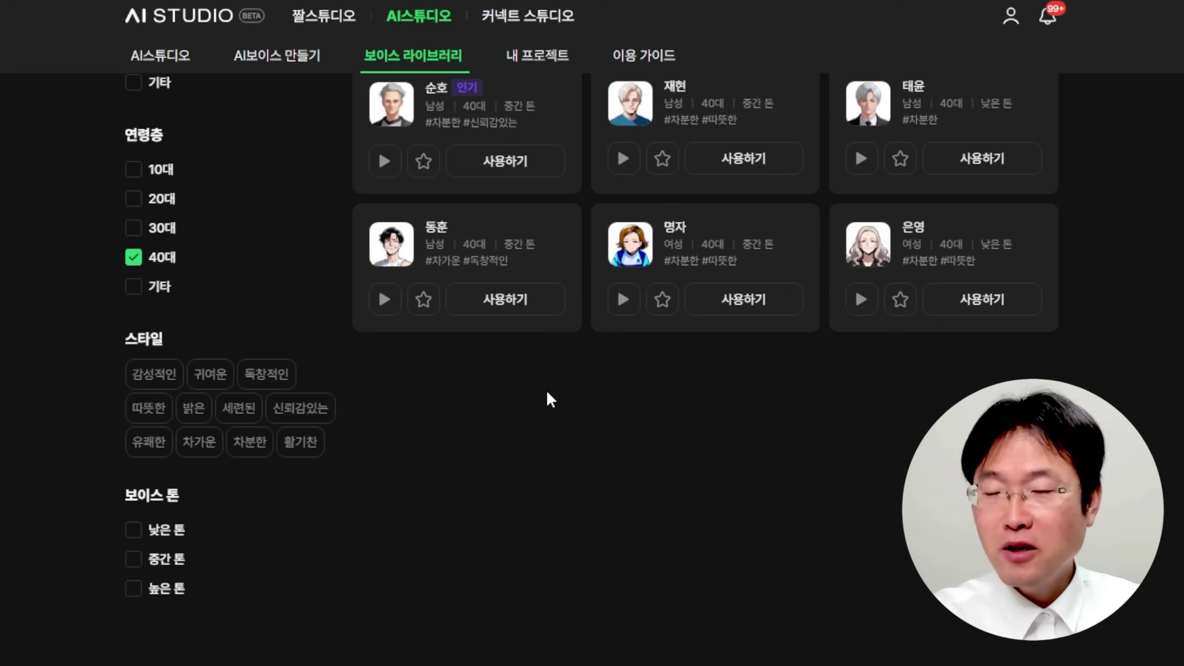
- Copy the full narration from the ChatGPT script and start an AI Studio project with the 은영 voice
click(447, 1)
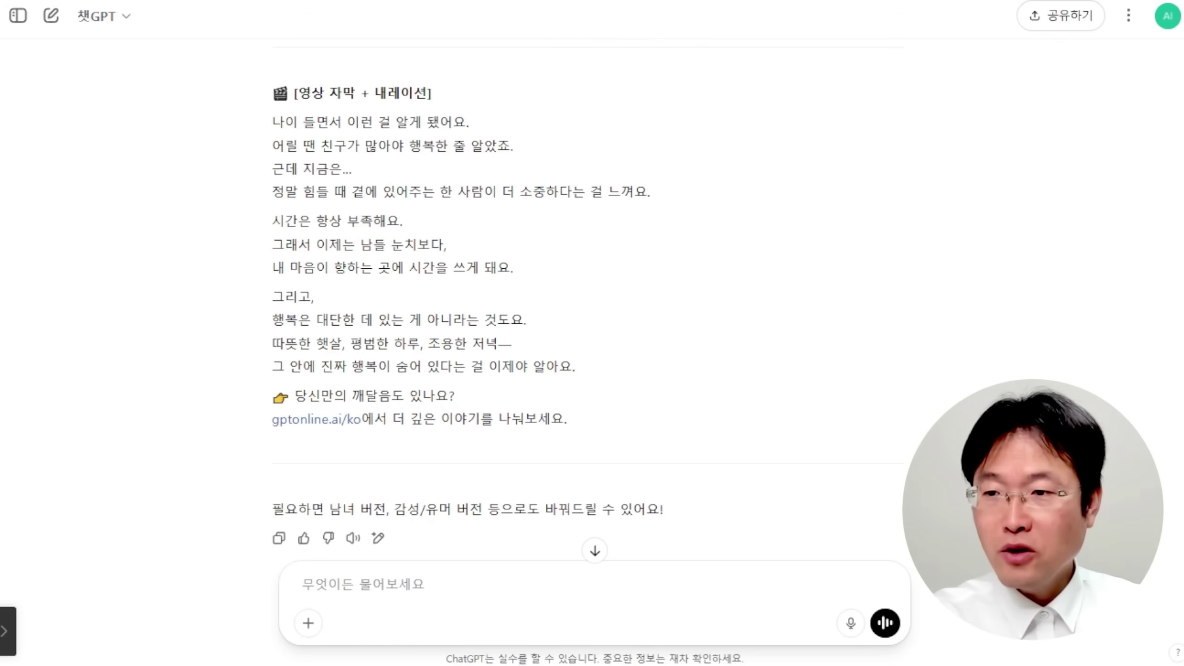
drag(273, 122, 582, 366)
key(ctrl+c)
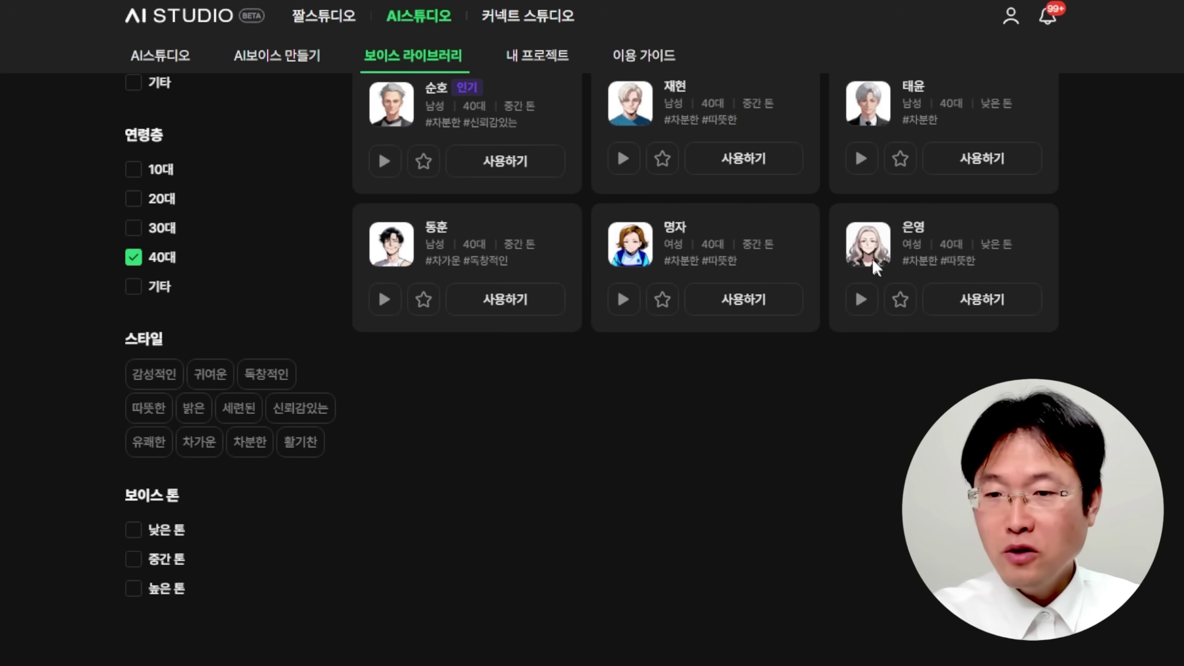
click(983, 303)
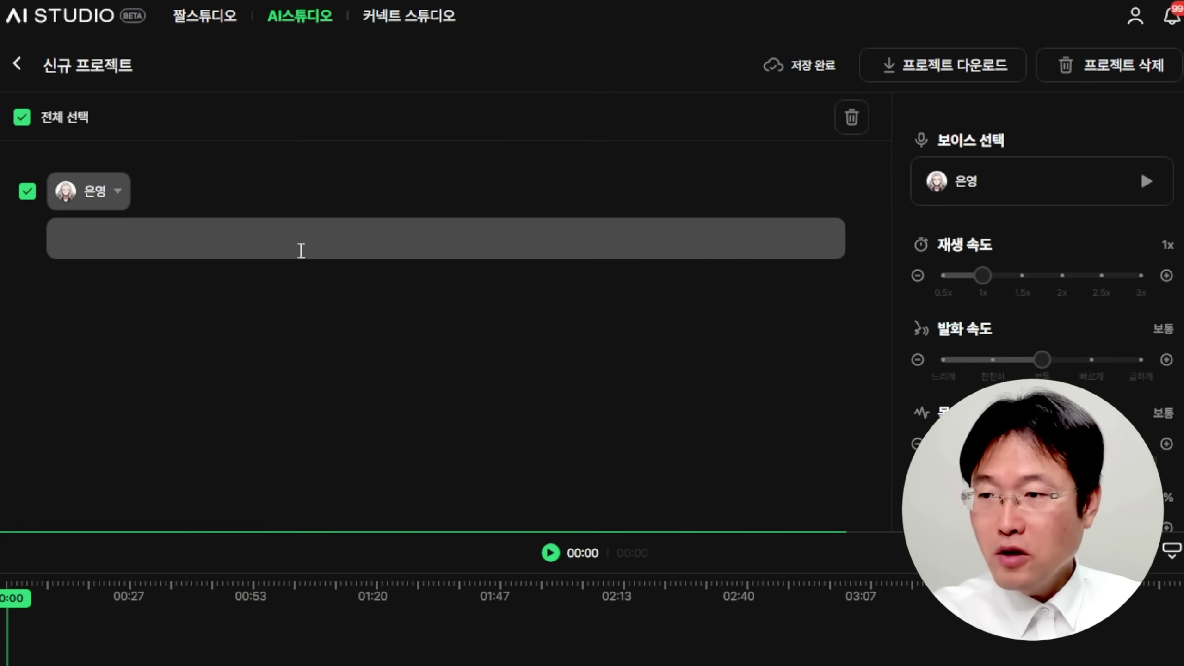
key(ctrl+v)
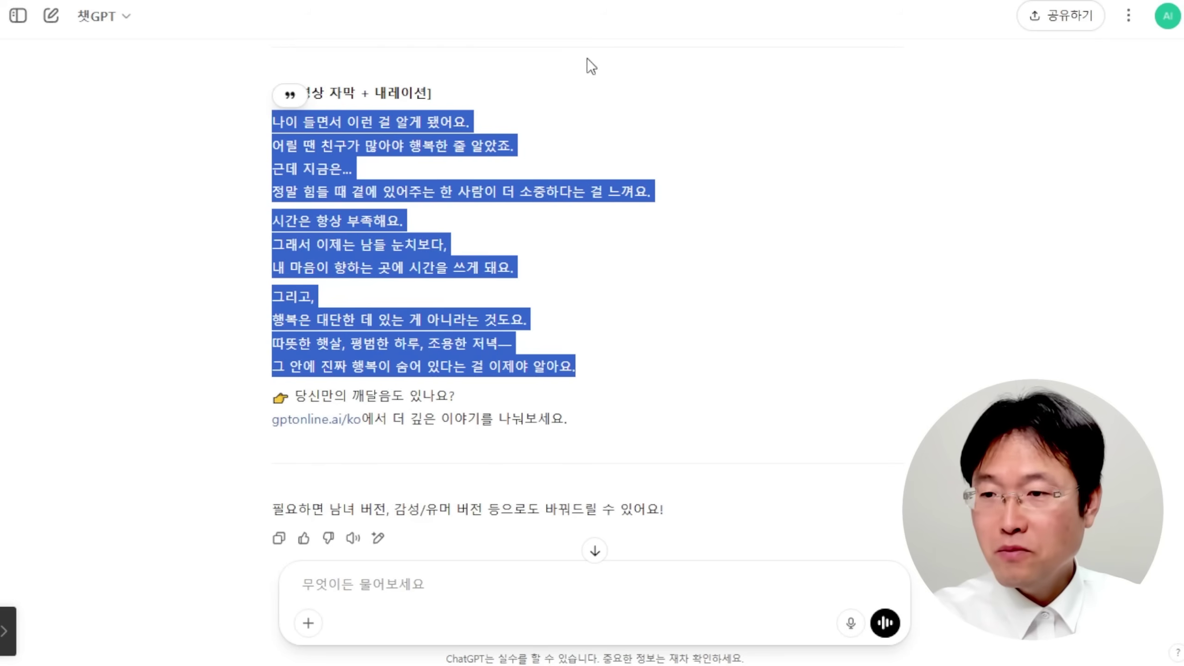
- Copy the narration's first two paragraphs from ChatGPT and paste them into the 은영 voice project as its text
click(380, 207)
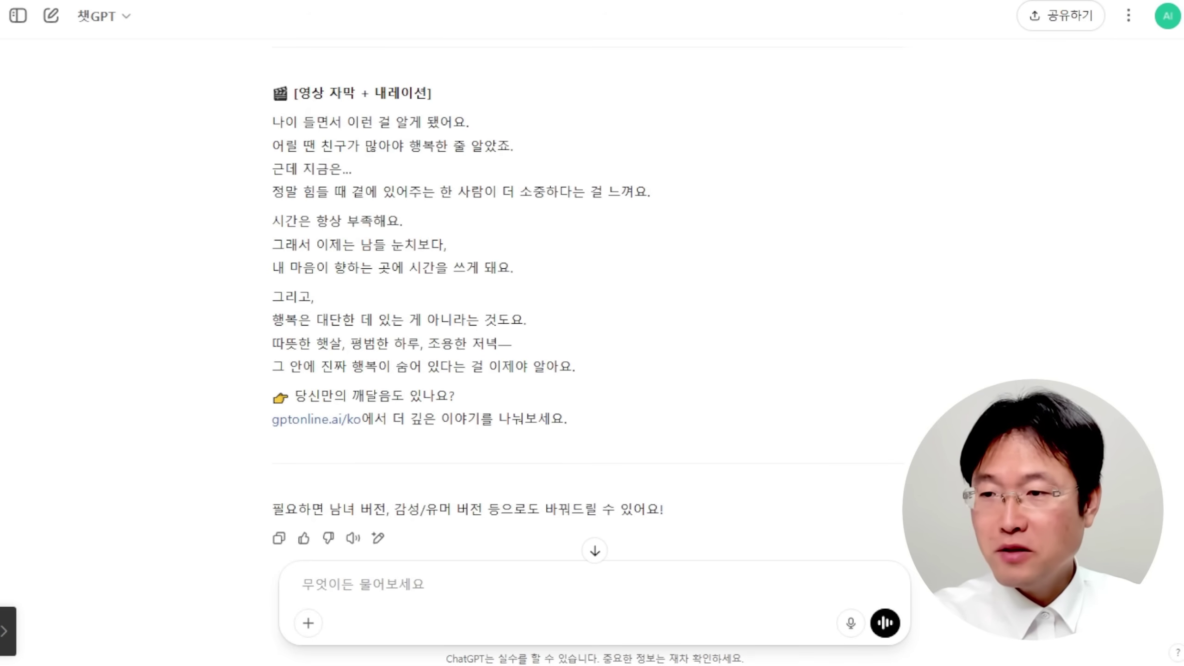
drag(273, 122, 548, 277)
key(ctrl+c)
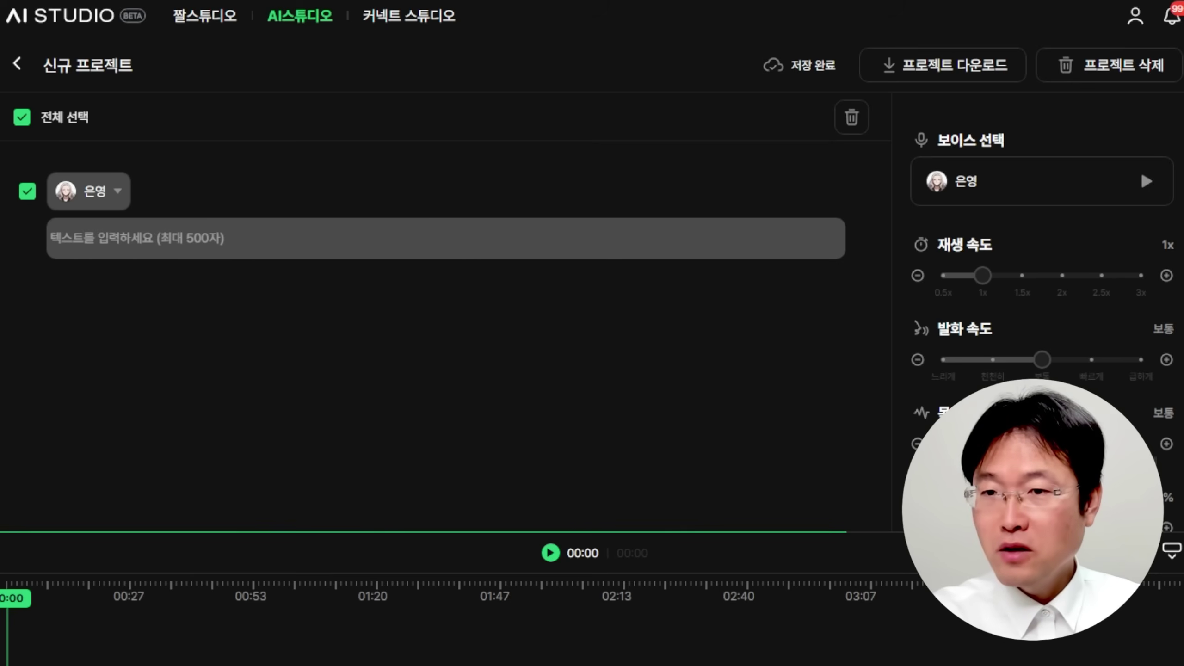
click(197, 230)
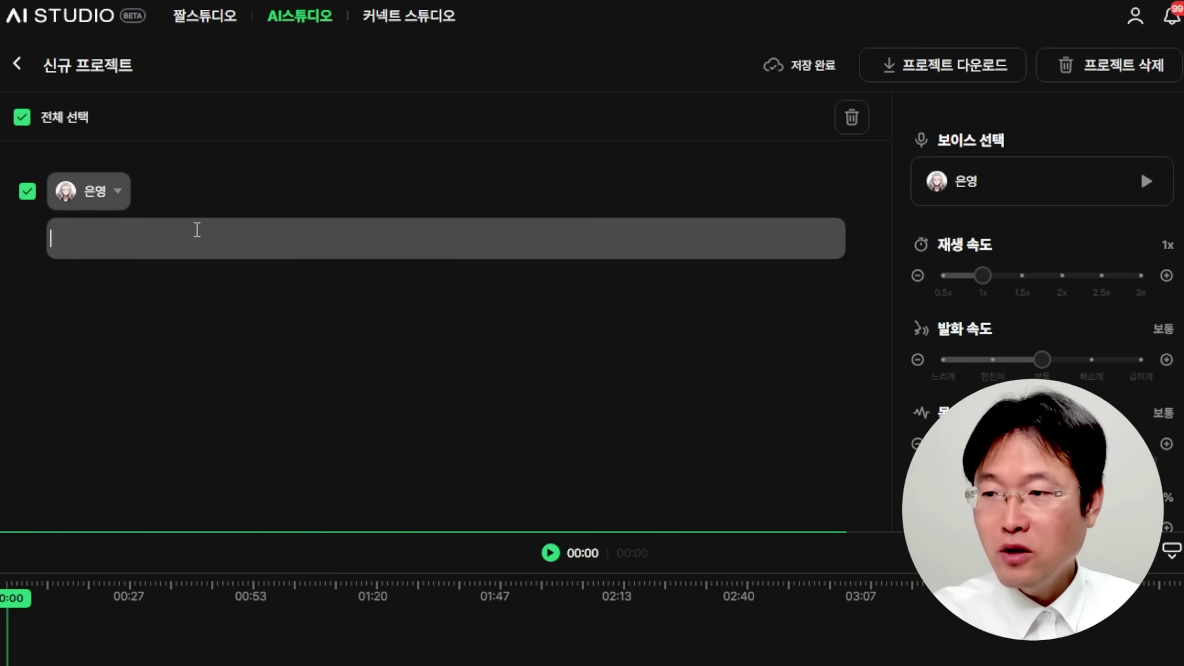
key(ctrl+v)
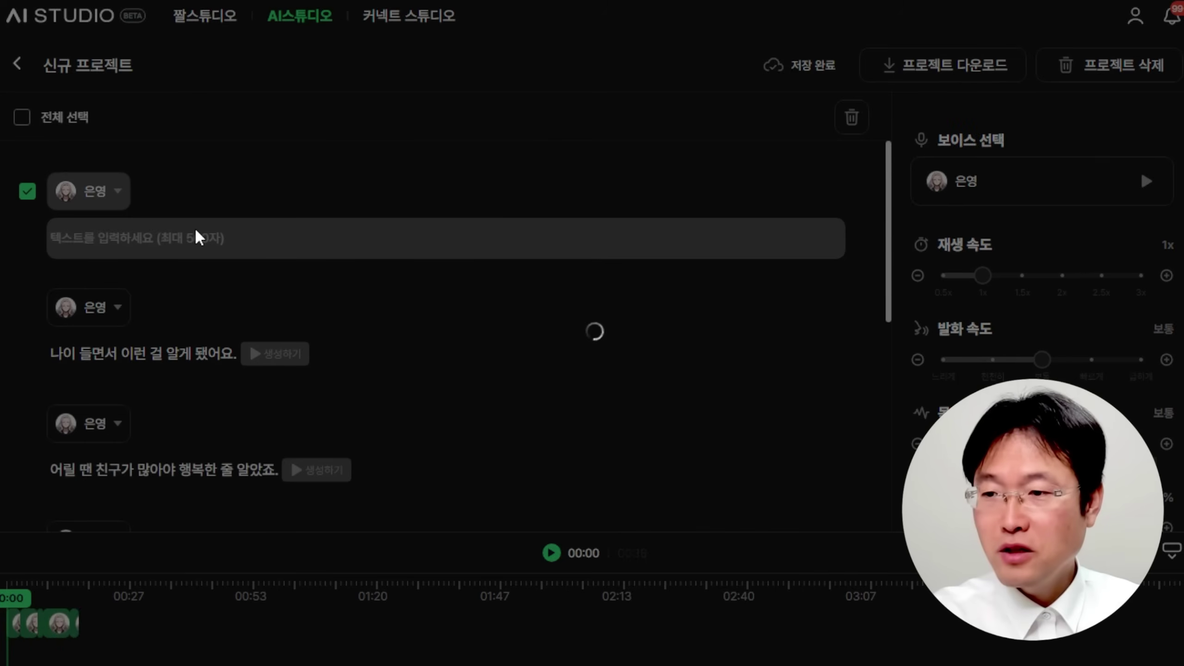
scroll(506, 323, up, 10)
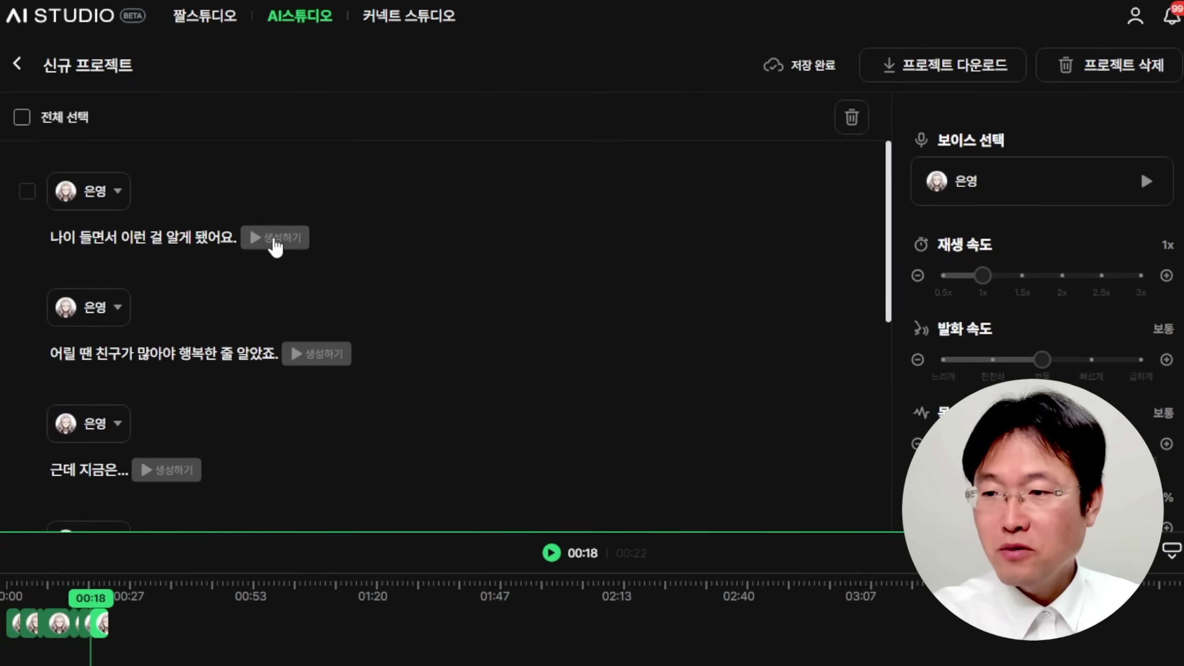
- Generate the first narration line's audio with the 일반 tones A, B and C in turn to compare them
click(276, 239)
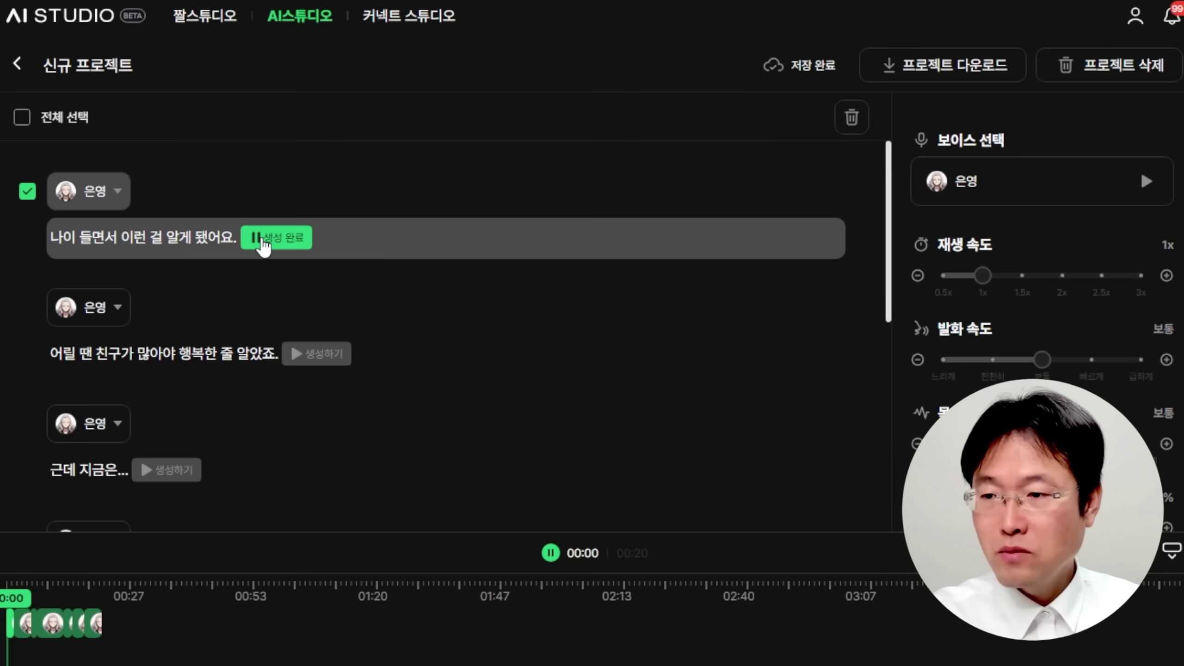
click(265, 240)
scroll(1032, 168, down, 6)
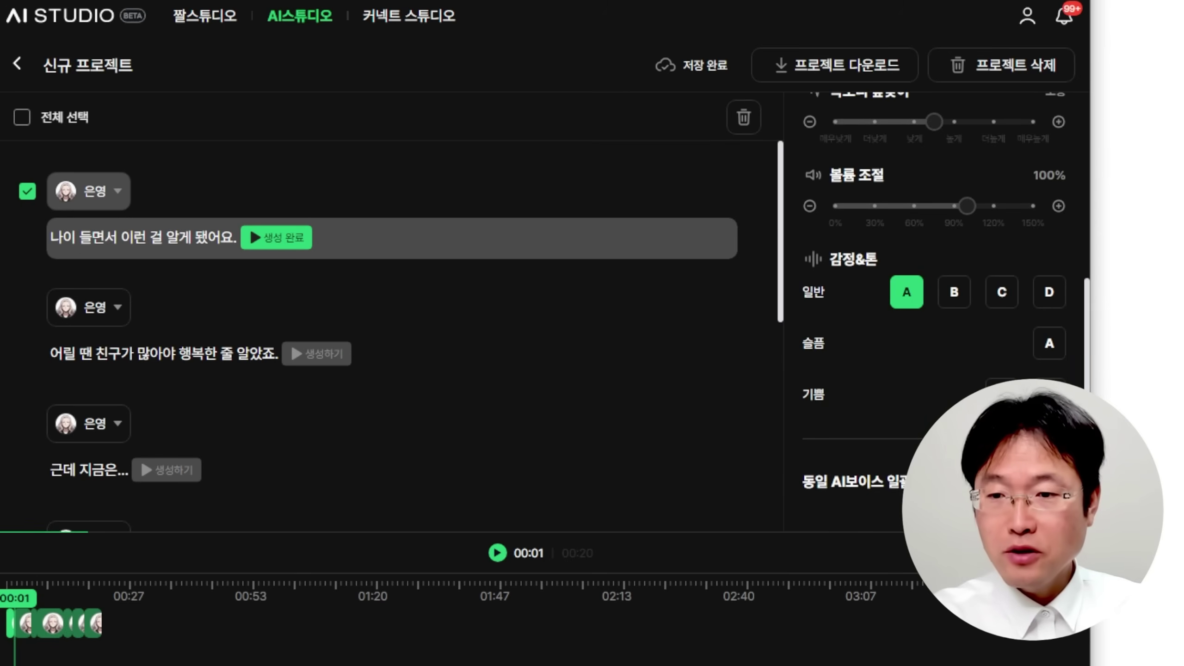
click(902, 287)
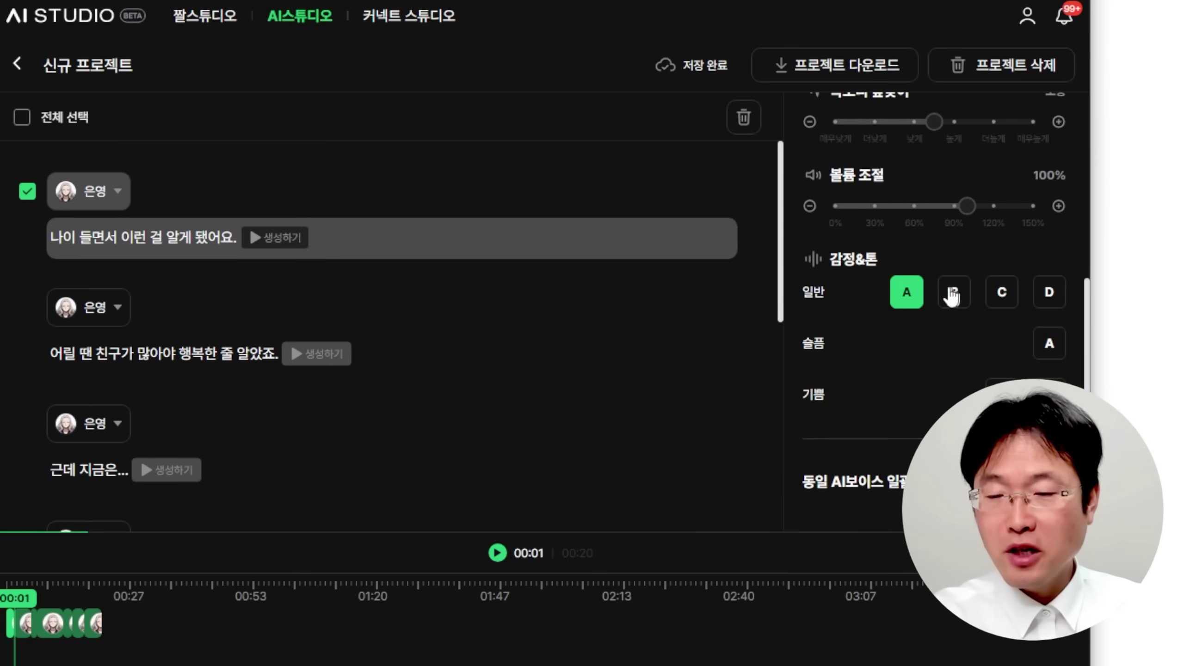
click(954, 294)
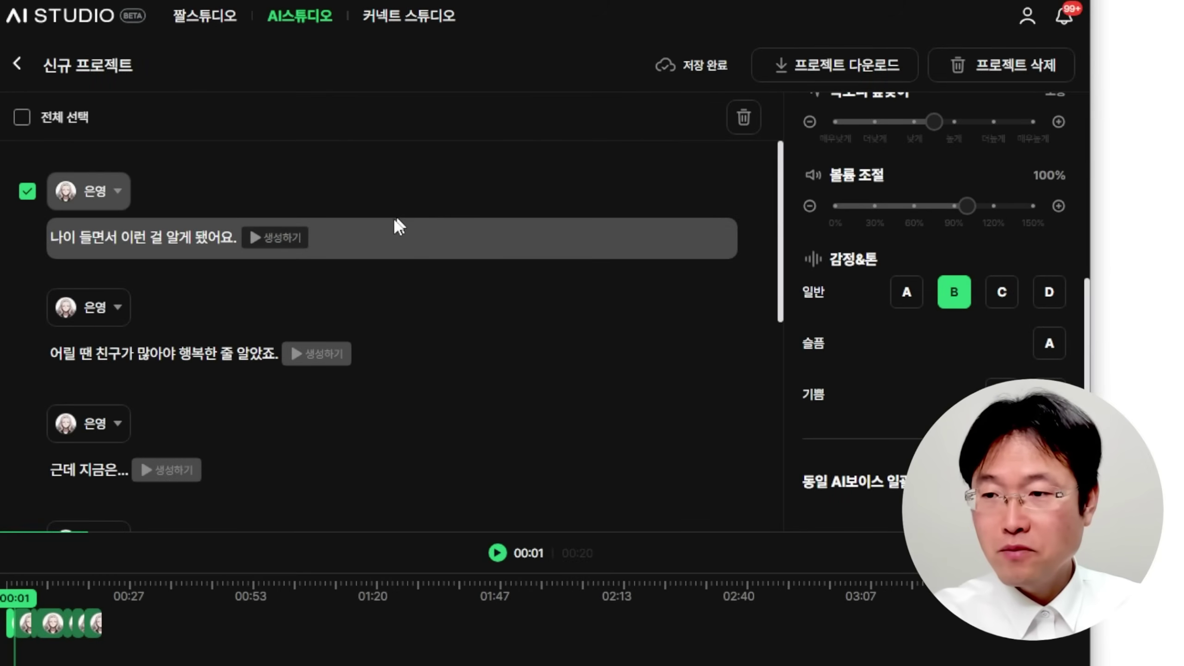
click(282, 242)
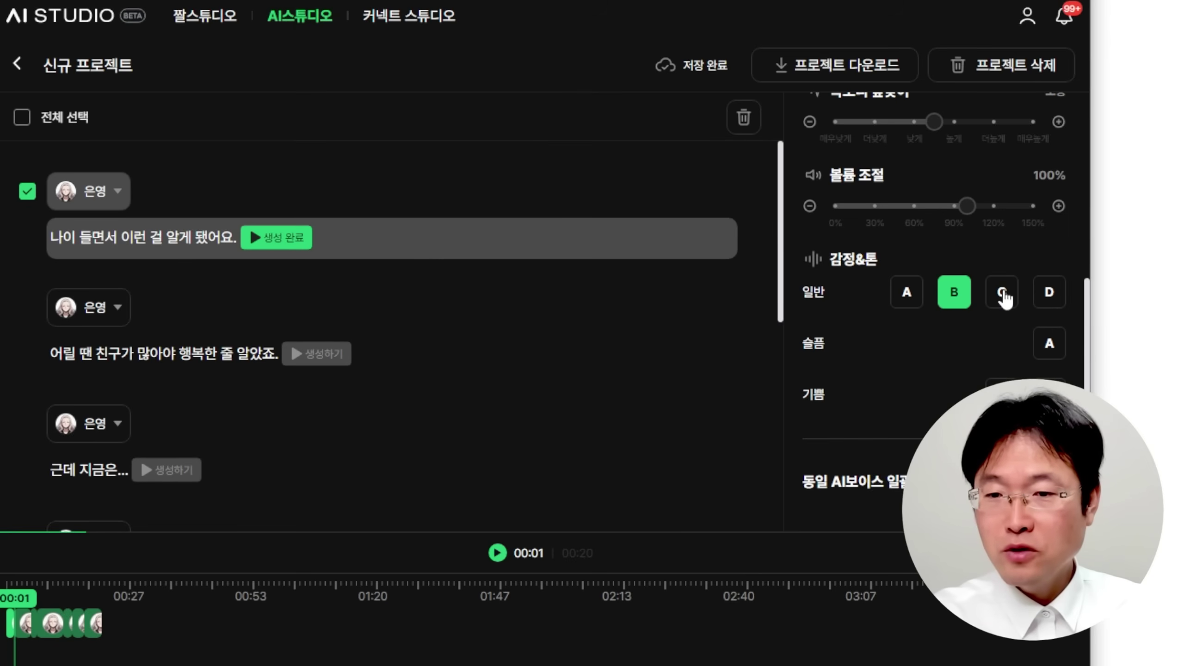
click(1002, 294)
click(303, 242)
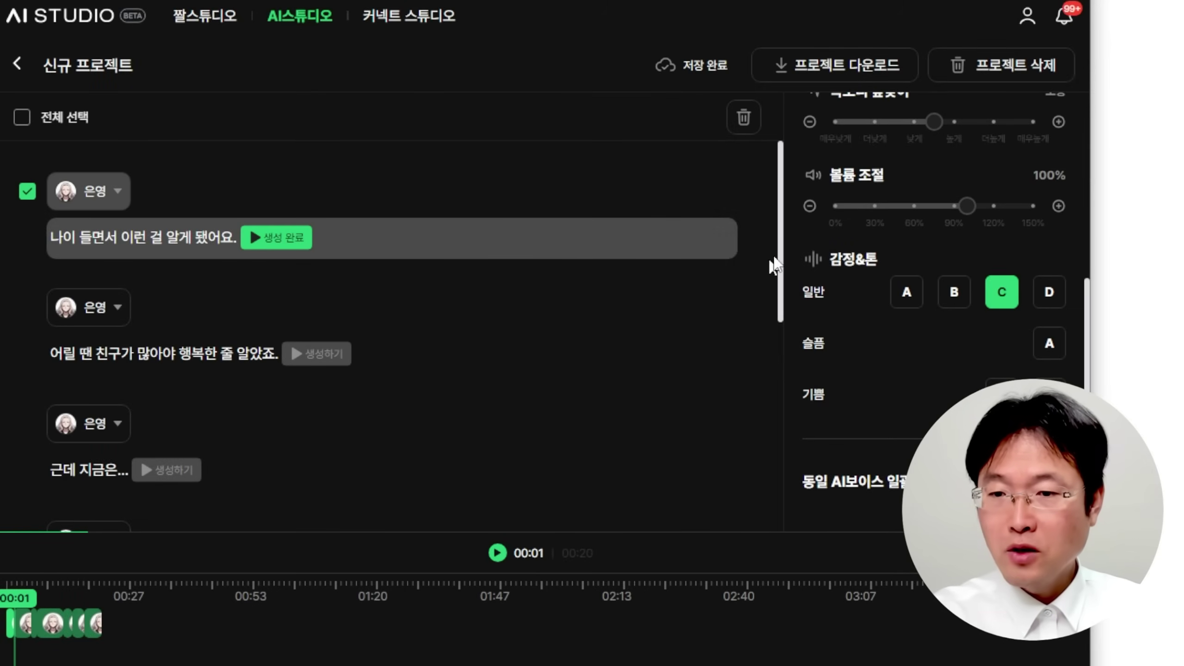
- Generate the first line with 일반 tone D, and generate it again with the playback speed at 0.9x
scroll(921, 327, up, 5)
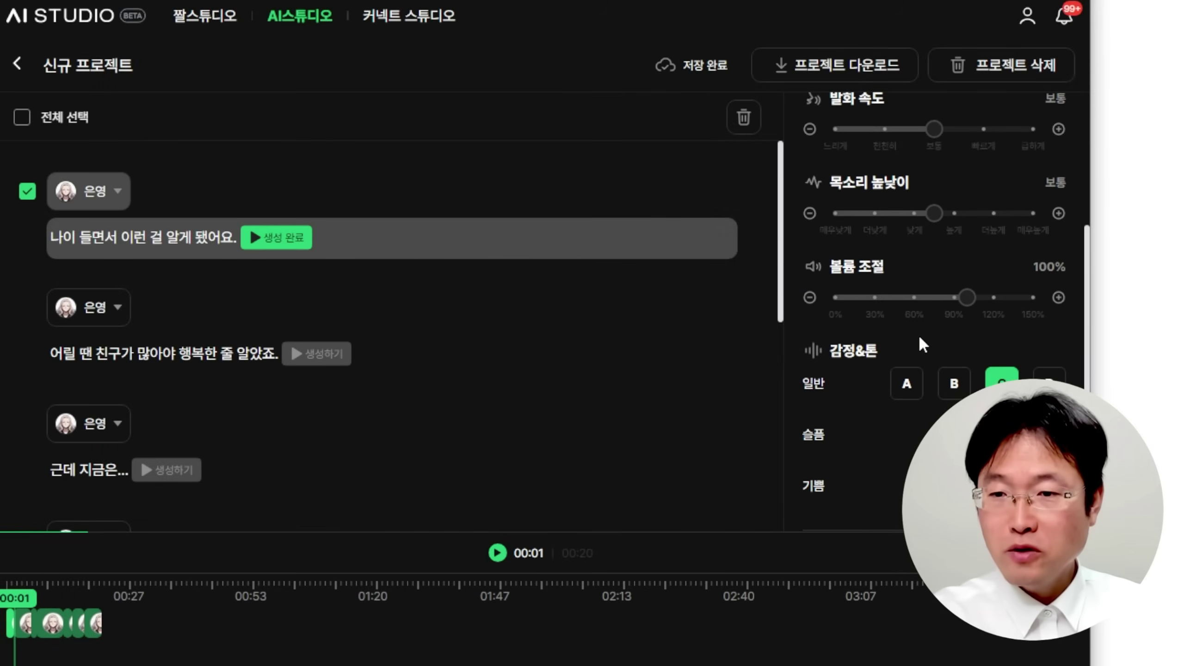
scroll(917, 322, up, 2)
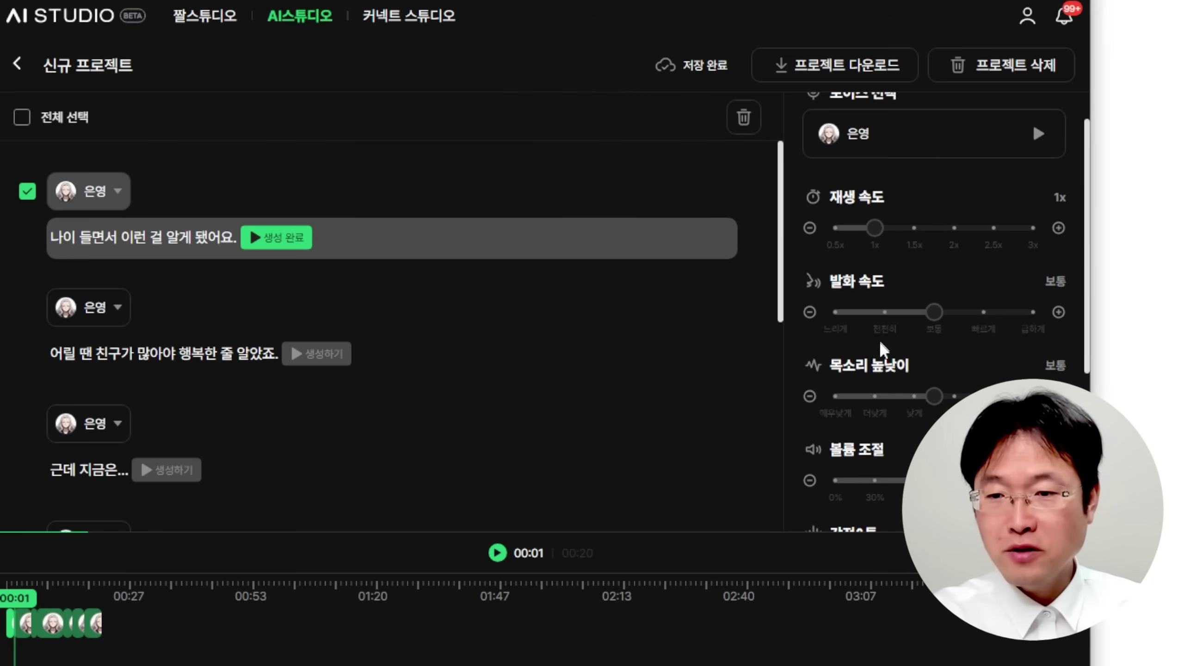
scroll(913, 327, down, 6)
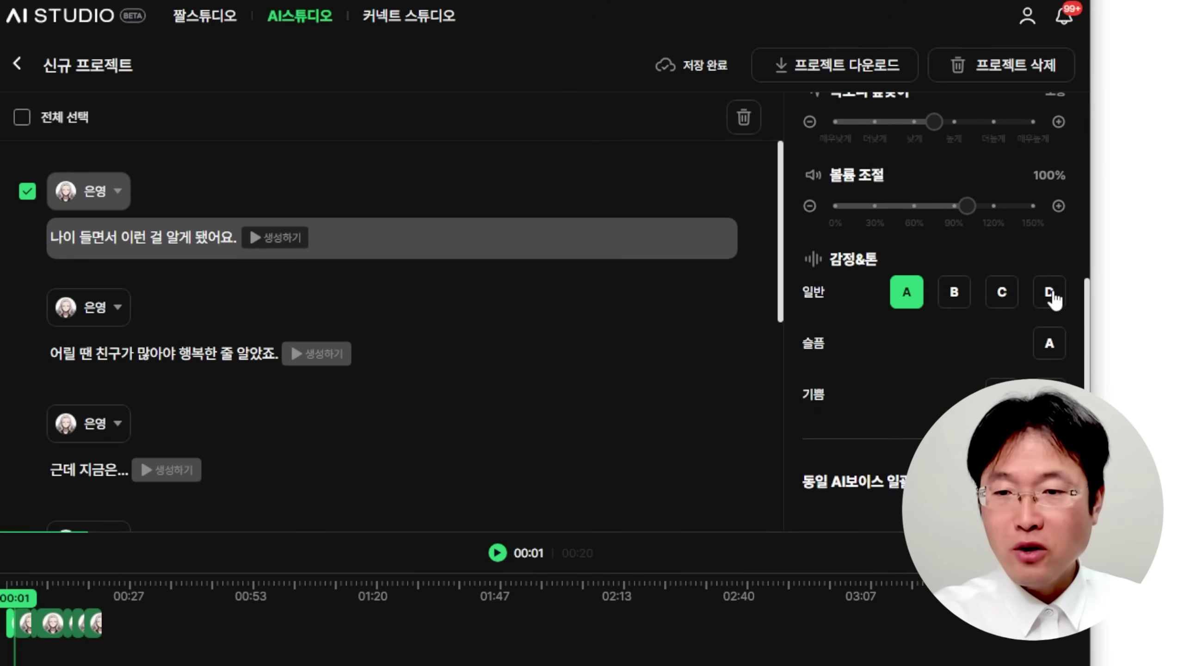
click(1049, 294)
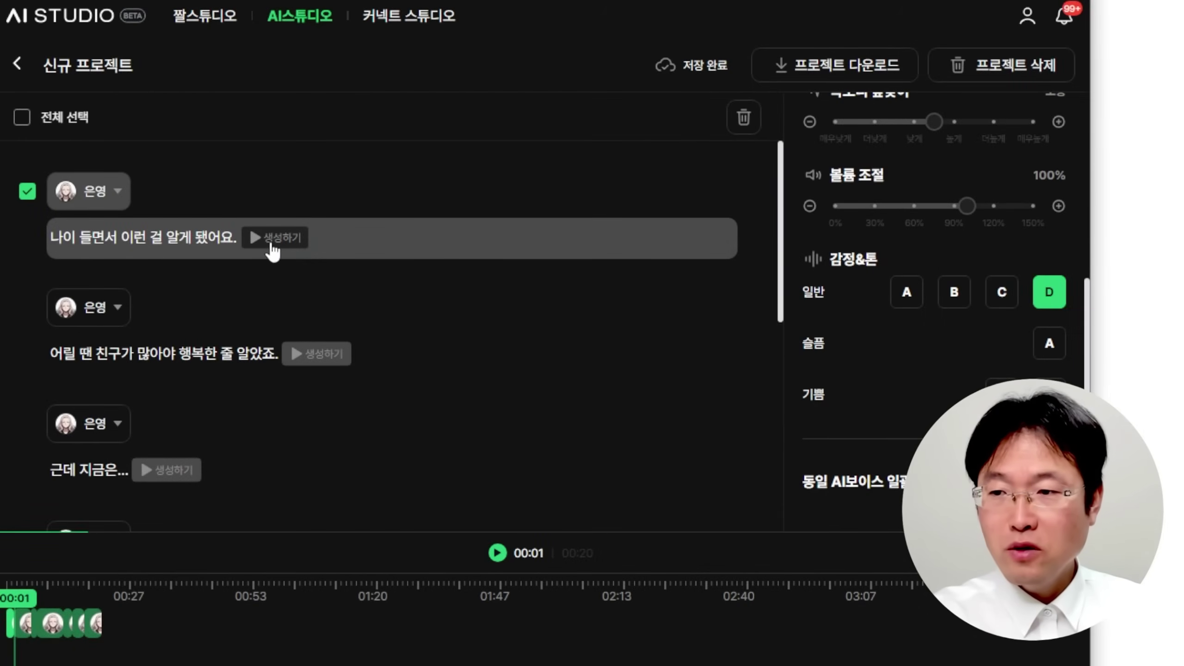
click(262, 242)
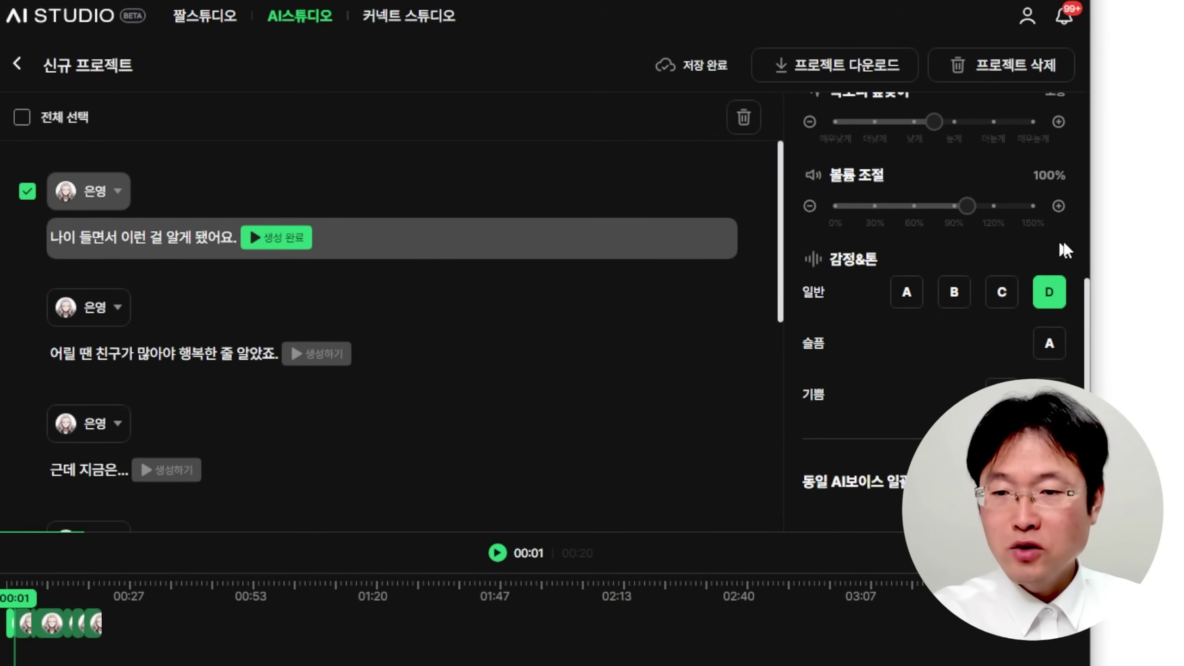
scroll(956, 255, up, 5)
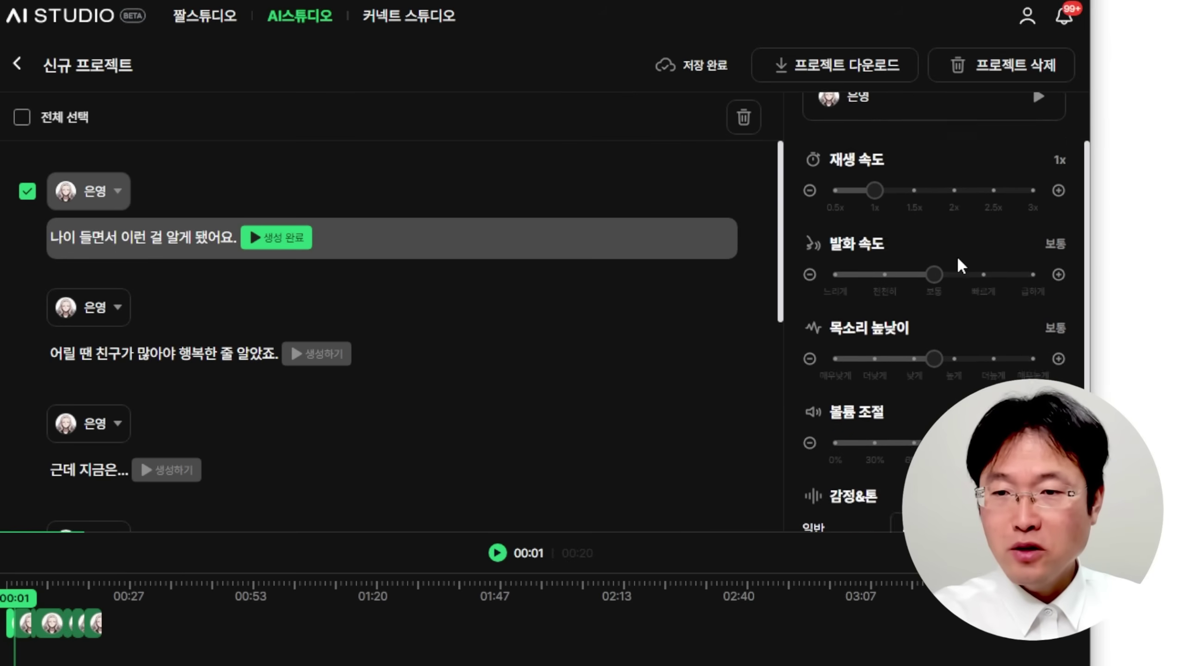
scroll(933, 252, up, 1)
drag(875, 228, 868, 228)
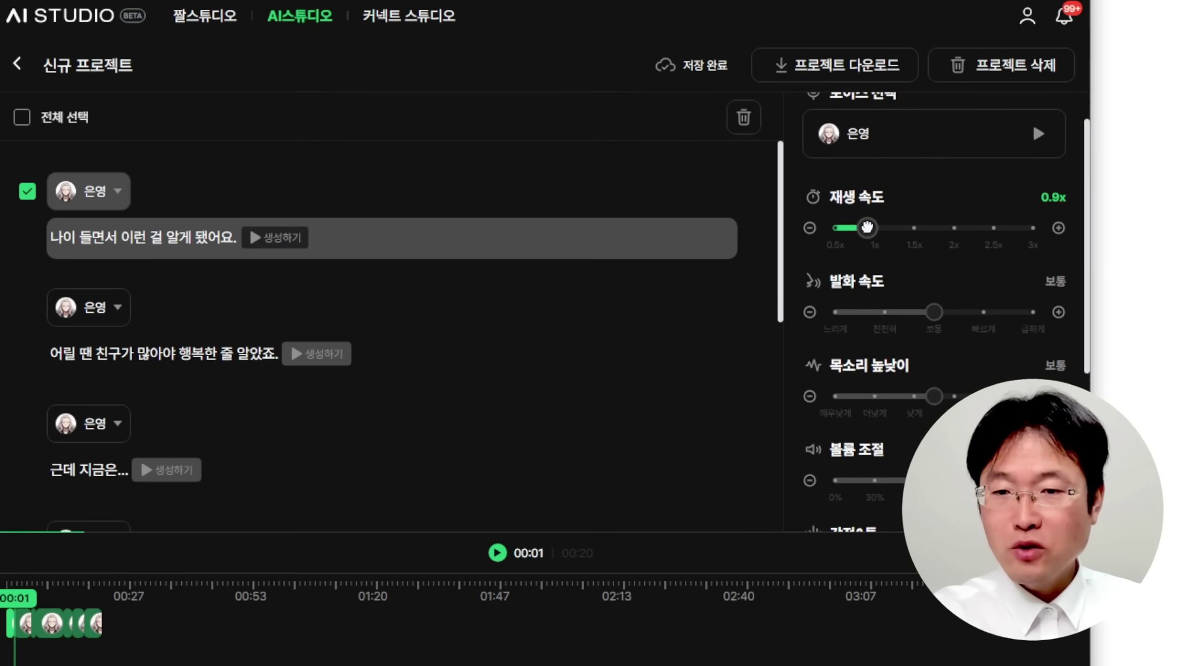
click(278, 245)
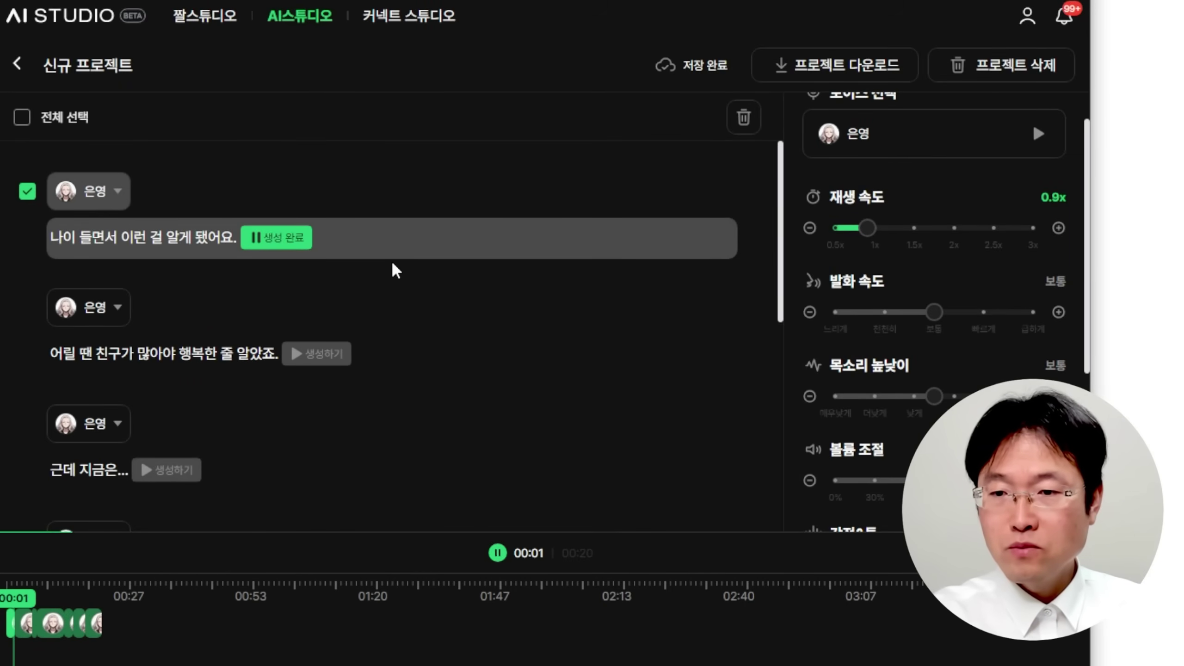
- Apply 0.9x playback speed and 일반 tone D to all narration lines, then generate and play back their audio
scroll(539, 363, down, 2)
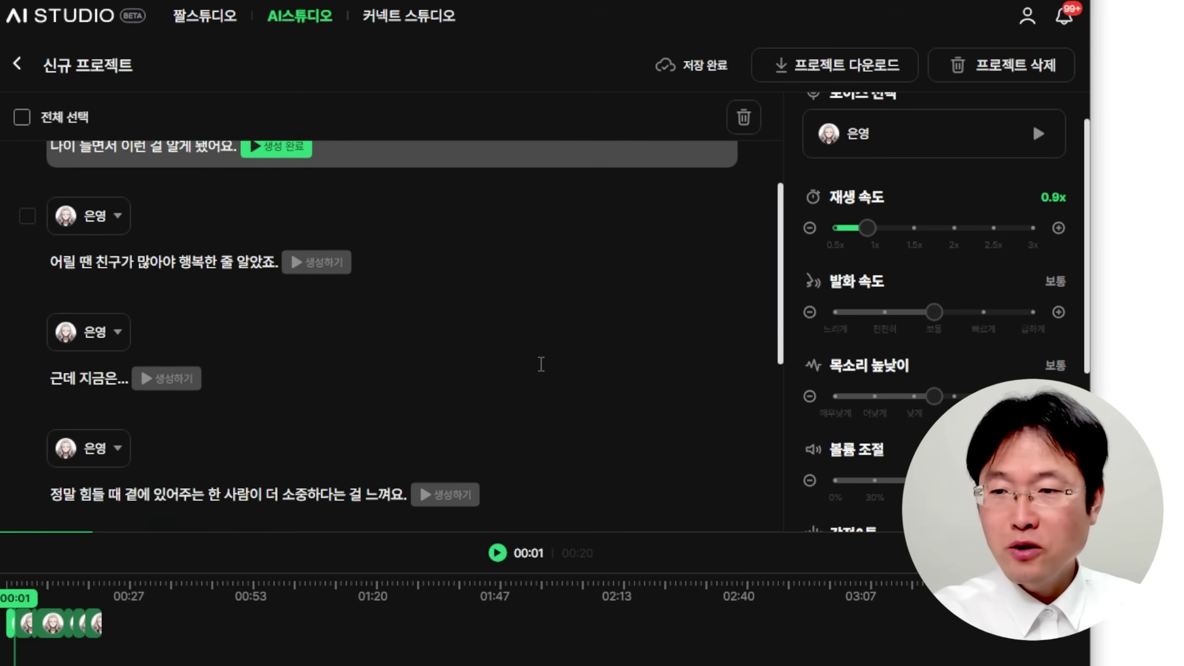
click(21, 117)
click(871, 226)
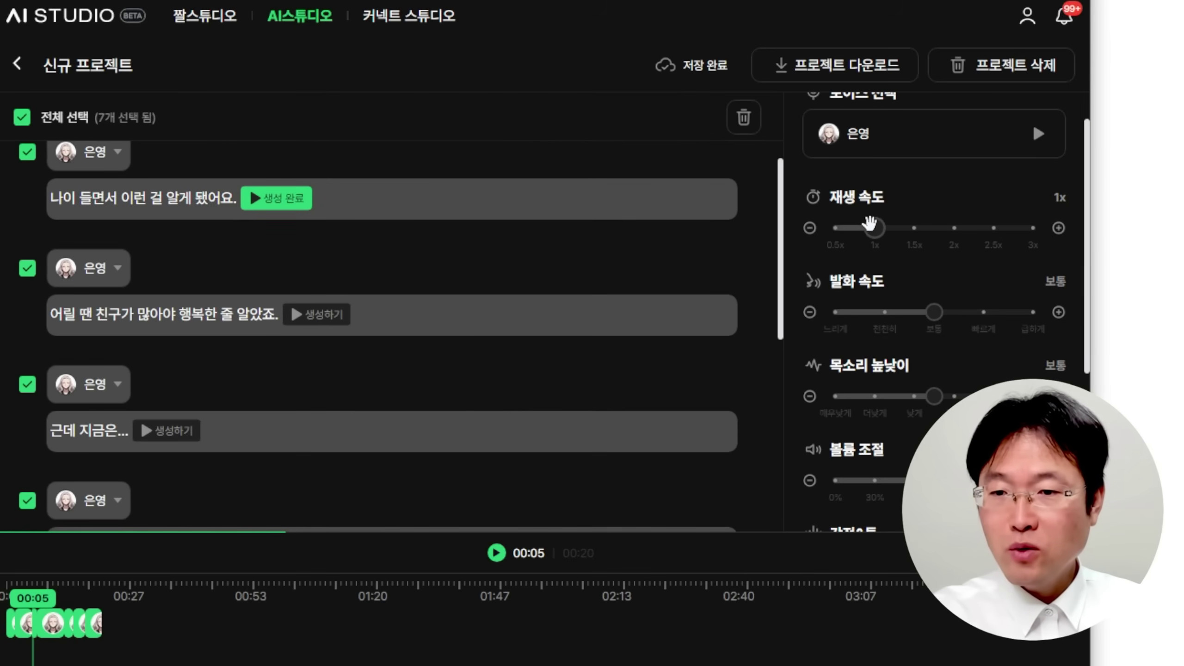
drag(870, 227, 865, 228)
scroll(963, 367, down, 2)
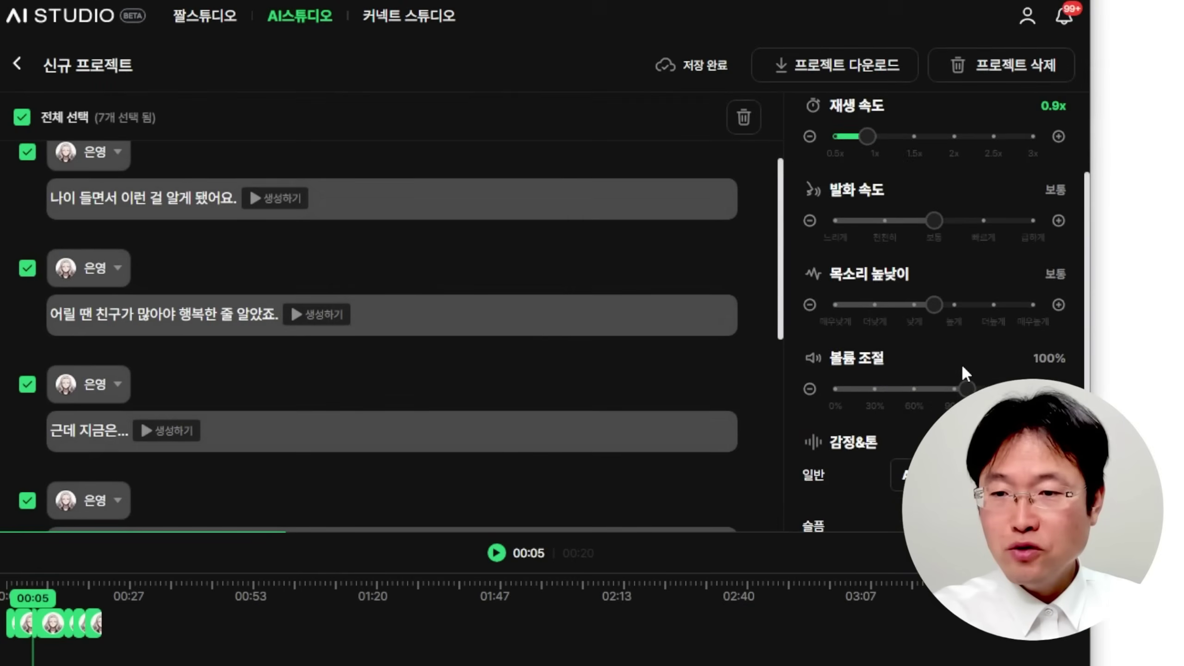
scroll(962, 363, down, 4)
click(1049, 291)
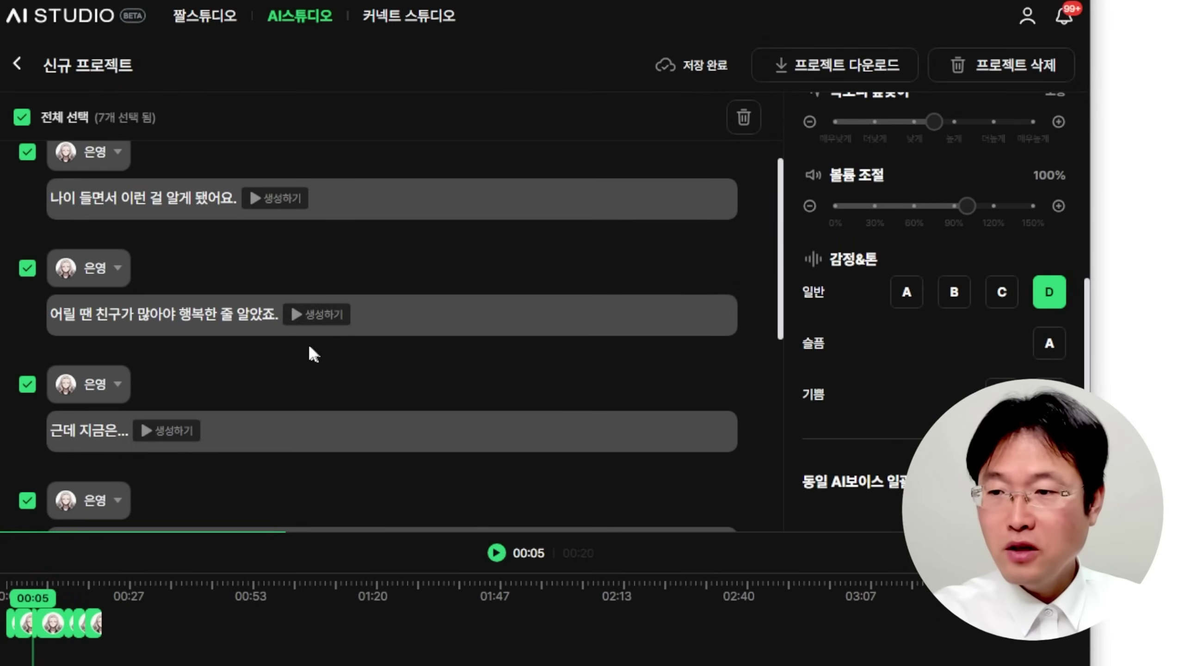
click(496, 553)
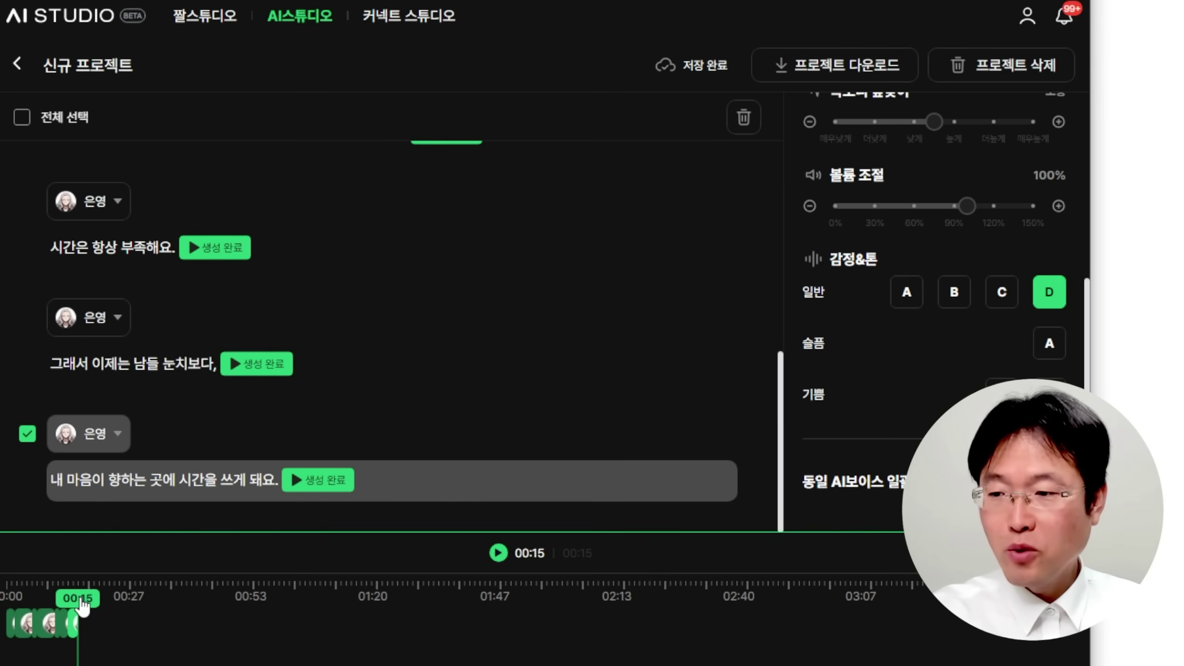
drag(83, 606, 18, 606)
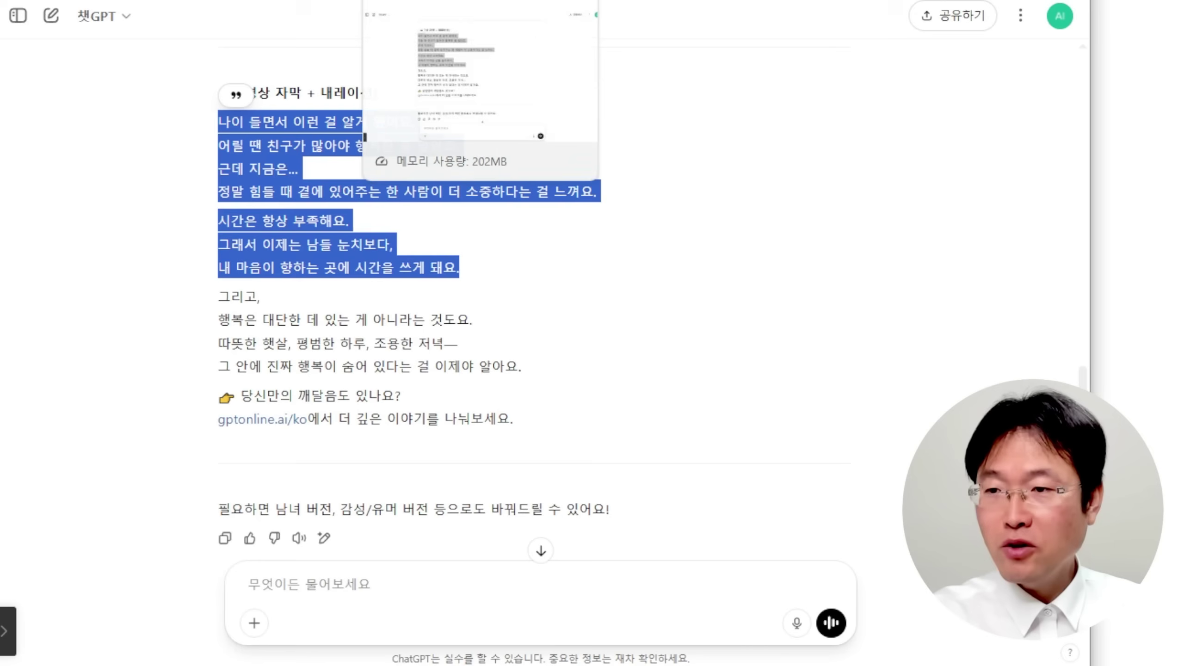
- Copy the 그리고 paragraph of the narration from ChatGPT and paste it as new lines at the end of the AI Studio project
click(419, 2)
triple_click(550, 331)
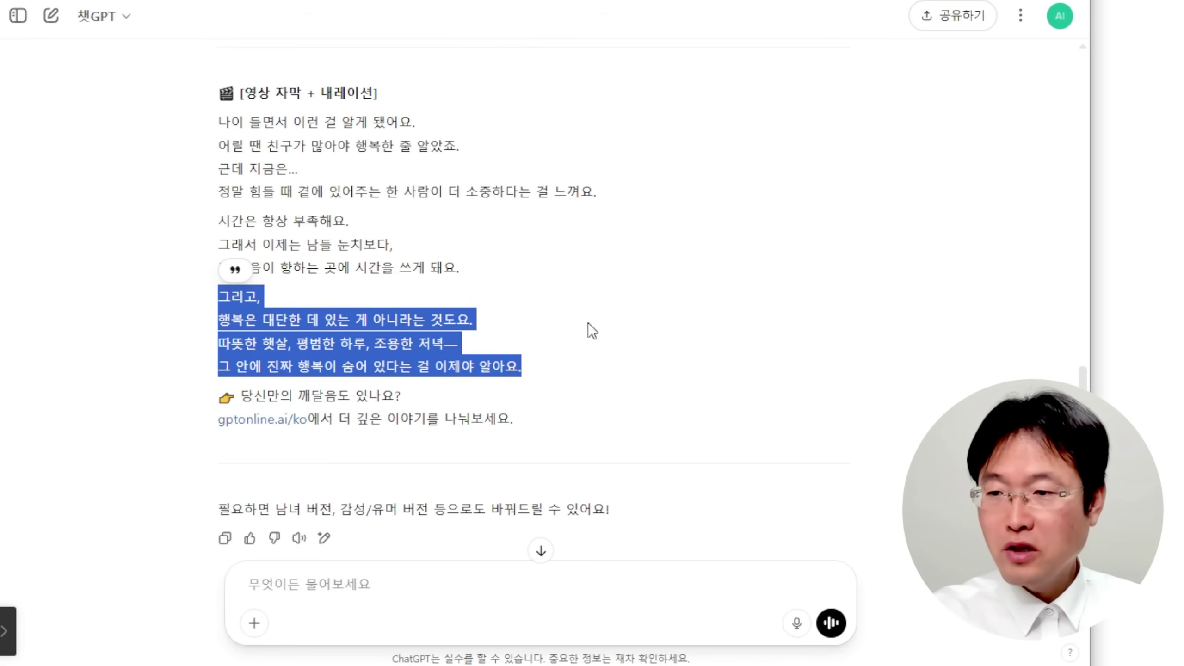
key(ctrl+c)
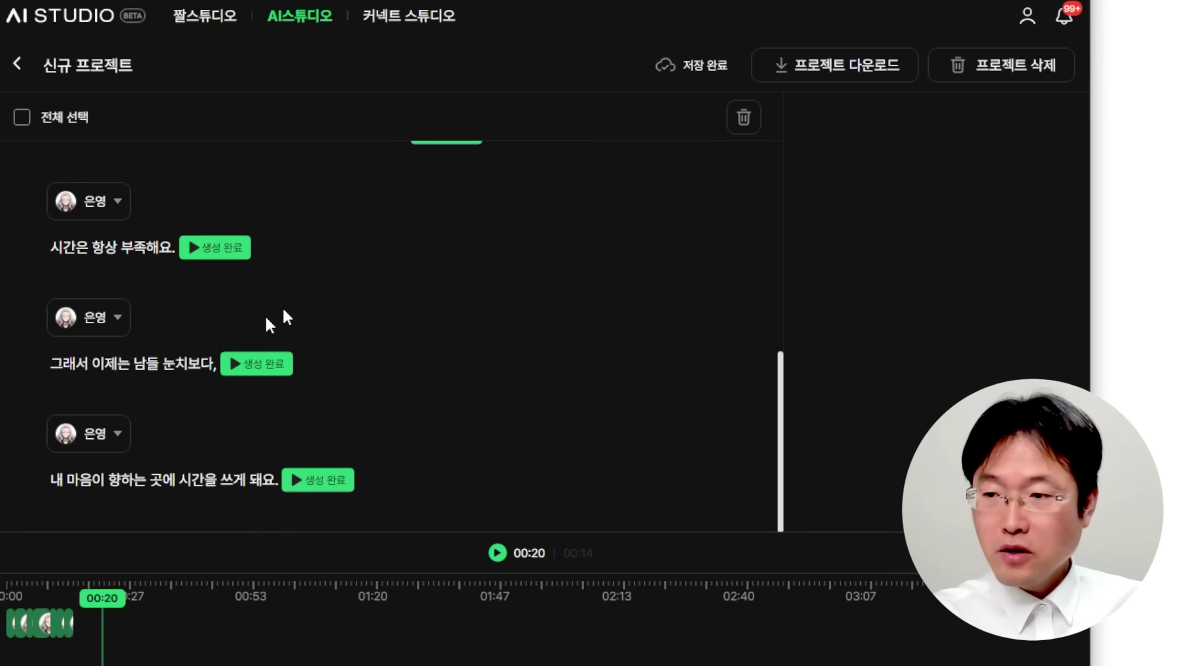
click(442, 479)
key(Return)
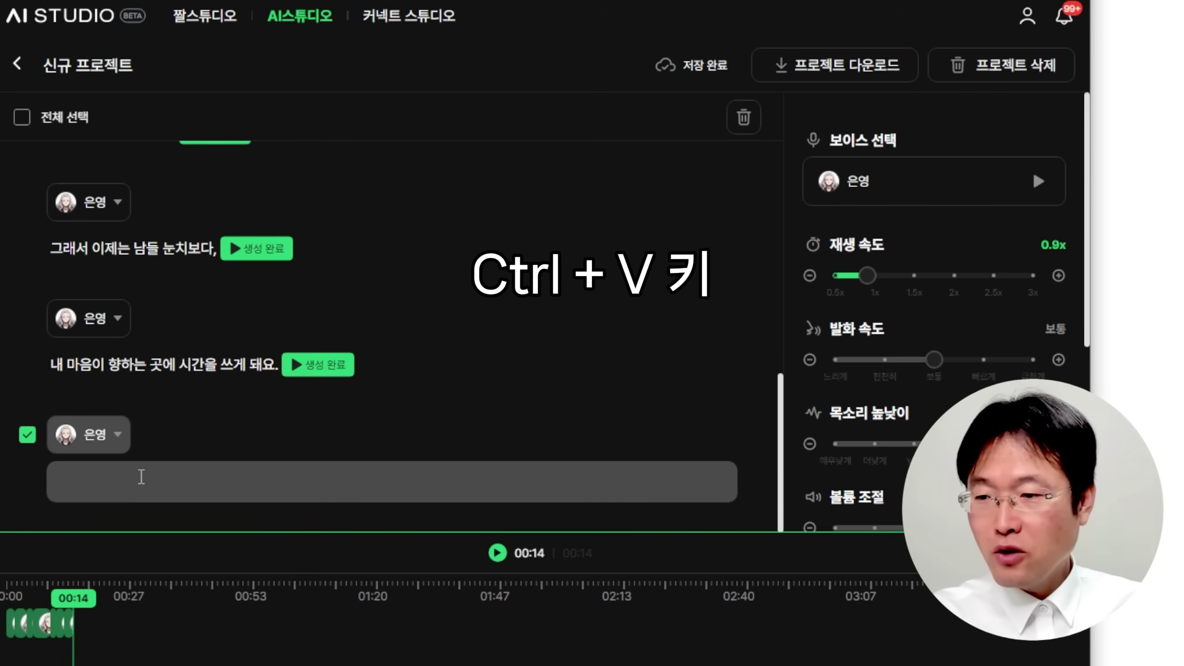
key(ctrl+v)
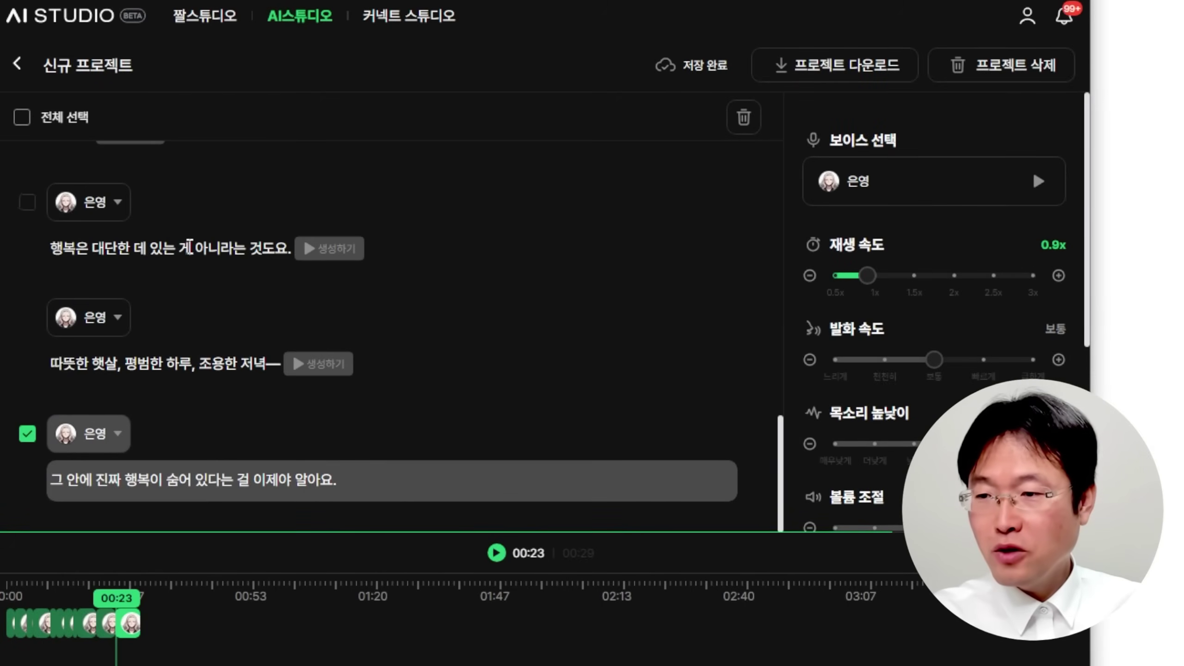
- Add a space in the 그리고 line so it reads "그 리고," and generate its audio
scroll(189, 247, up, 2)
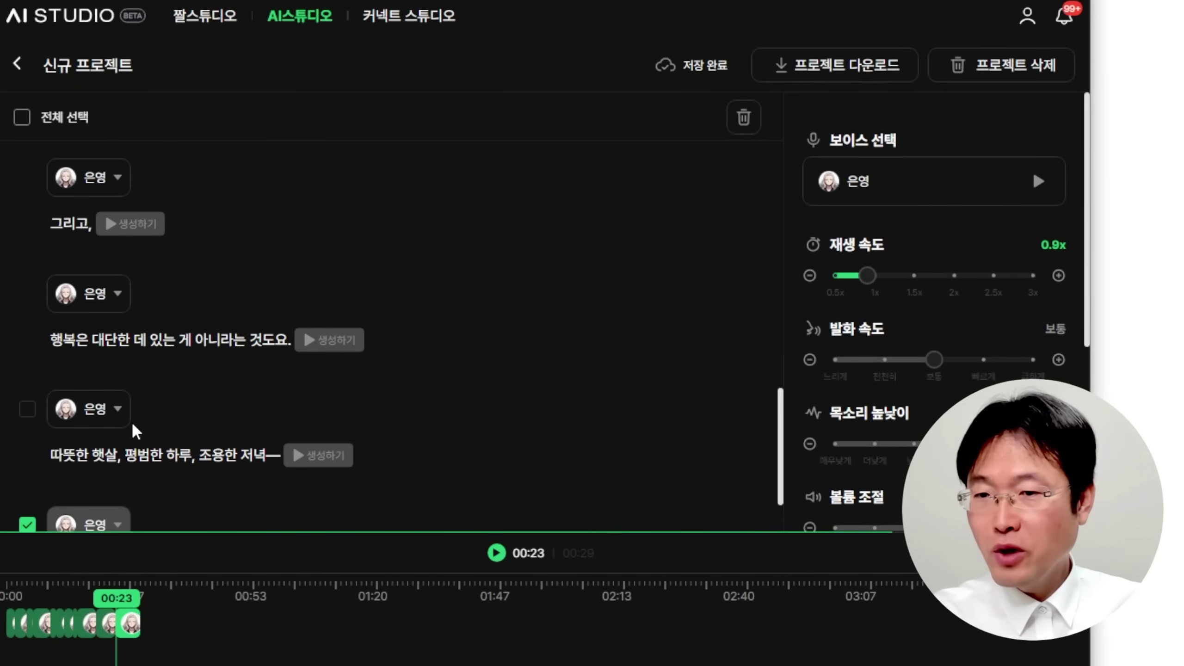
click(24, 192)
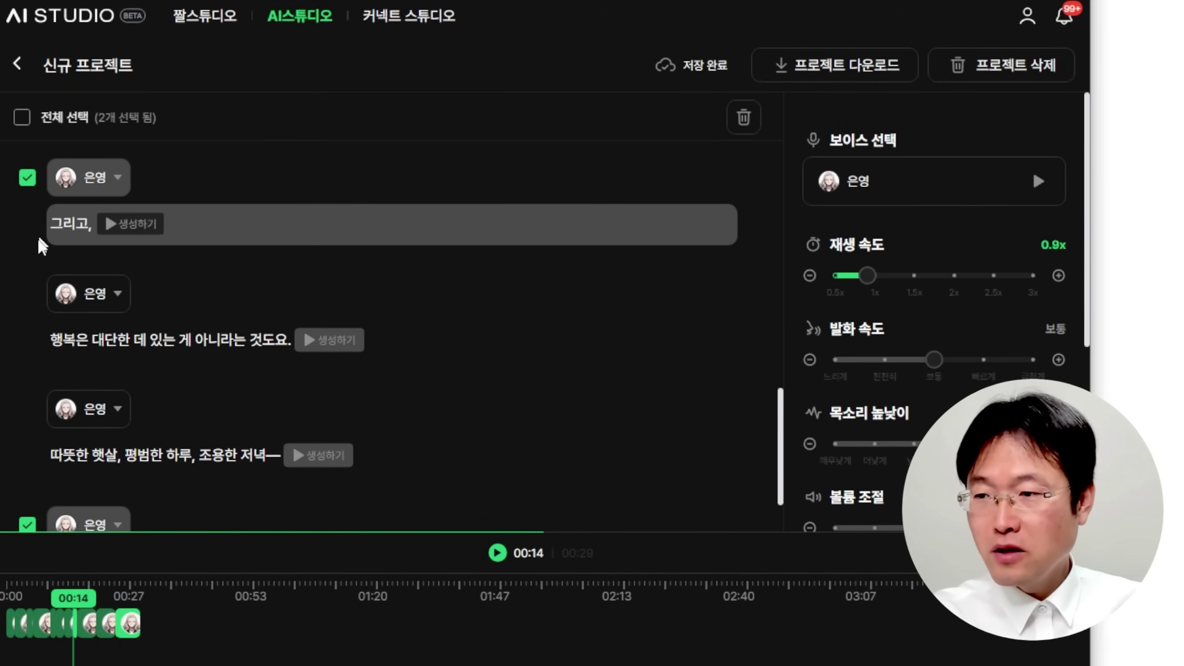
click(66, 224)
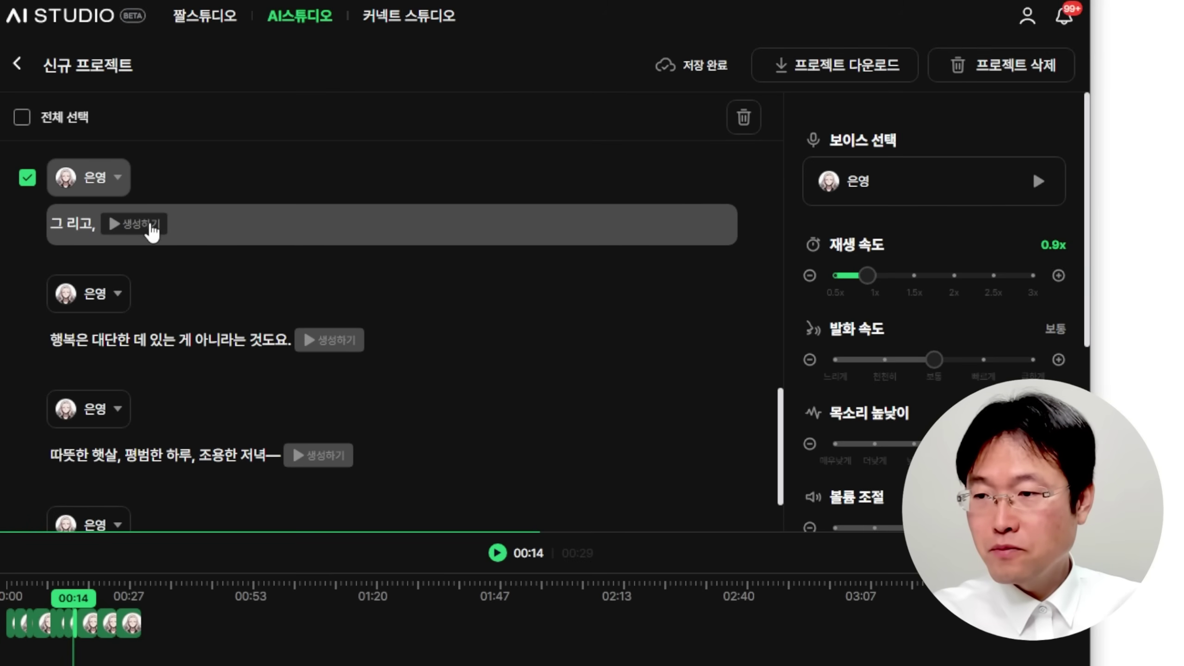
click(140, 225)
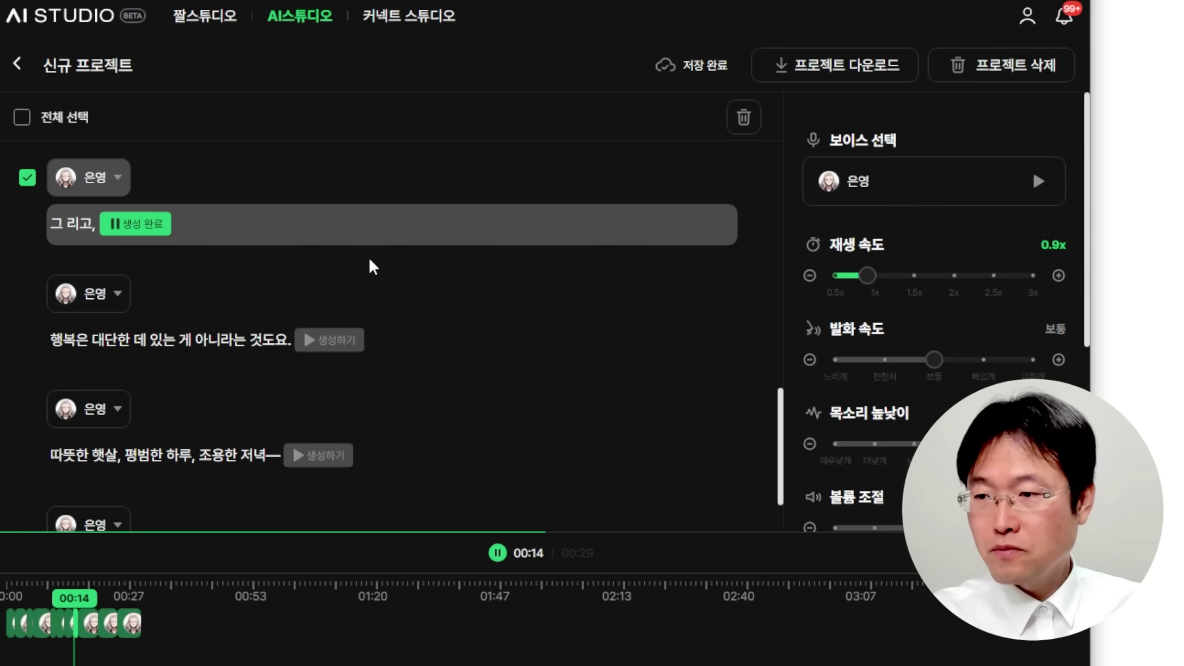
- Select the last three narration lines and generate their audio by playing them
scroll(425, 257, down, 2)
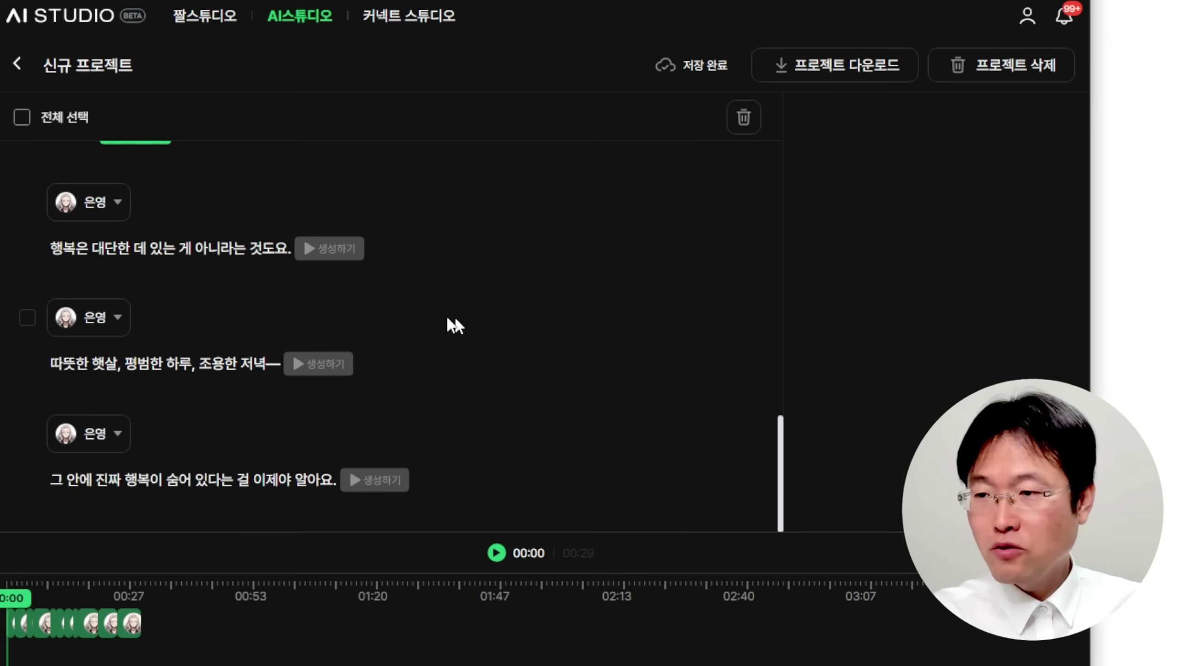
click(531, 450)
click(27, 206)
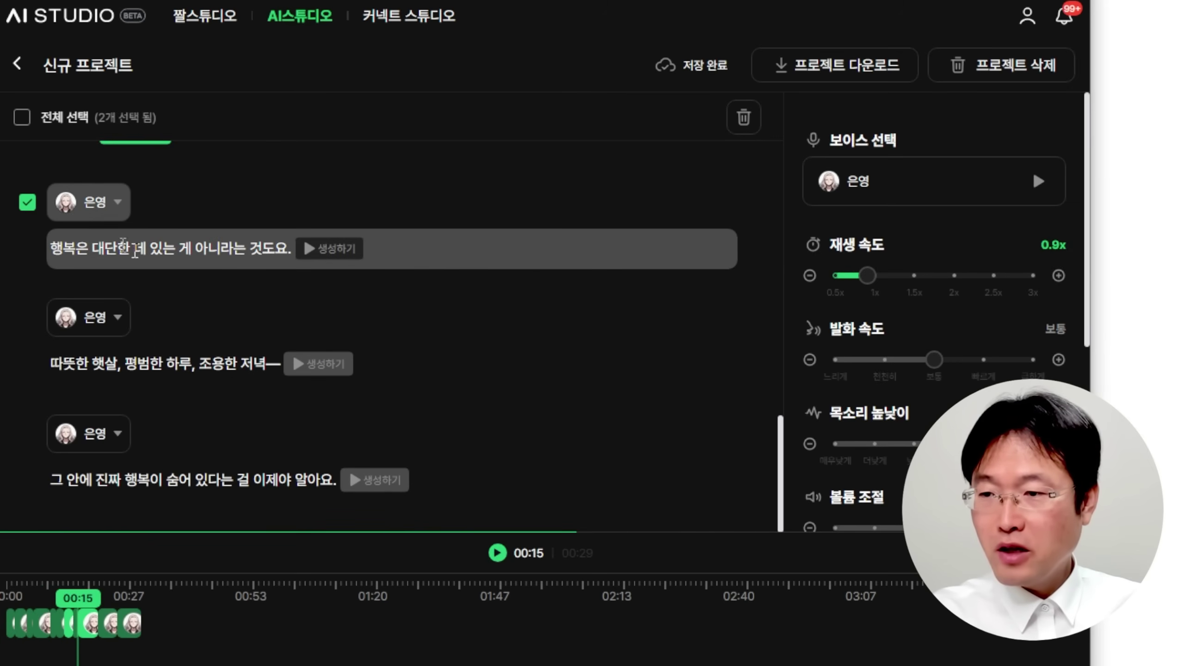
click(28, 319)
click(27, 434)
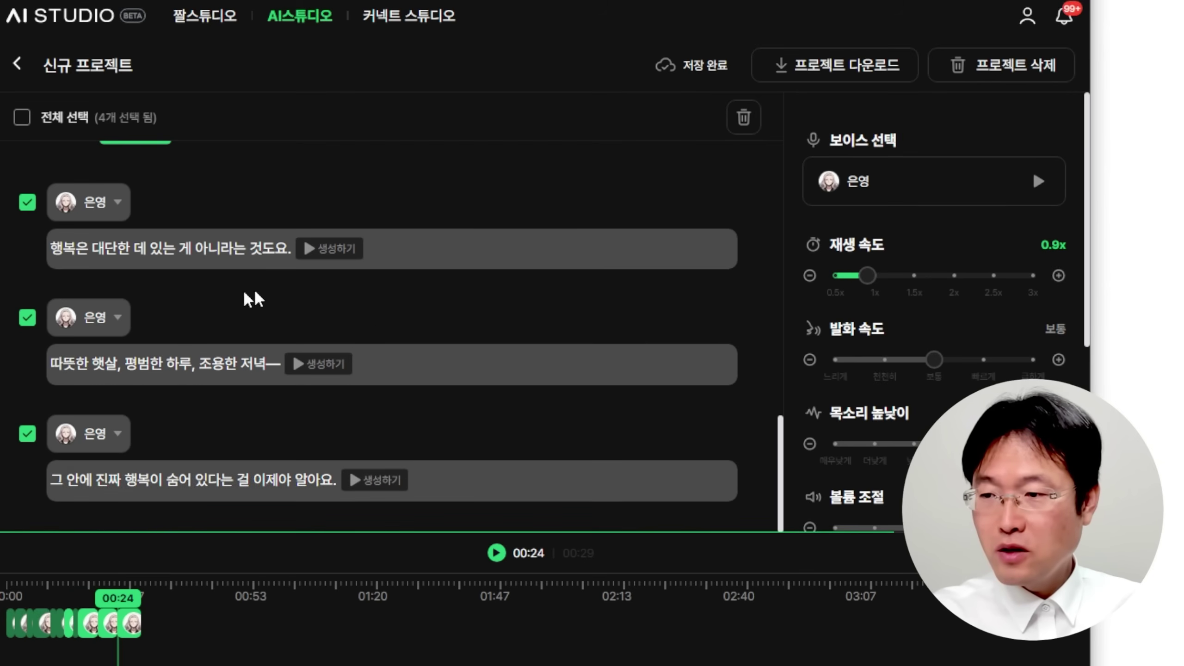
click(497, 554)
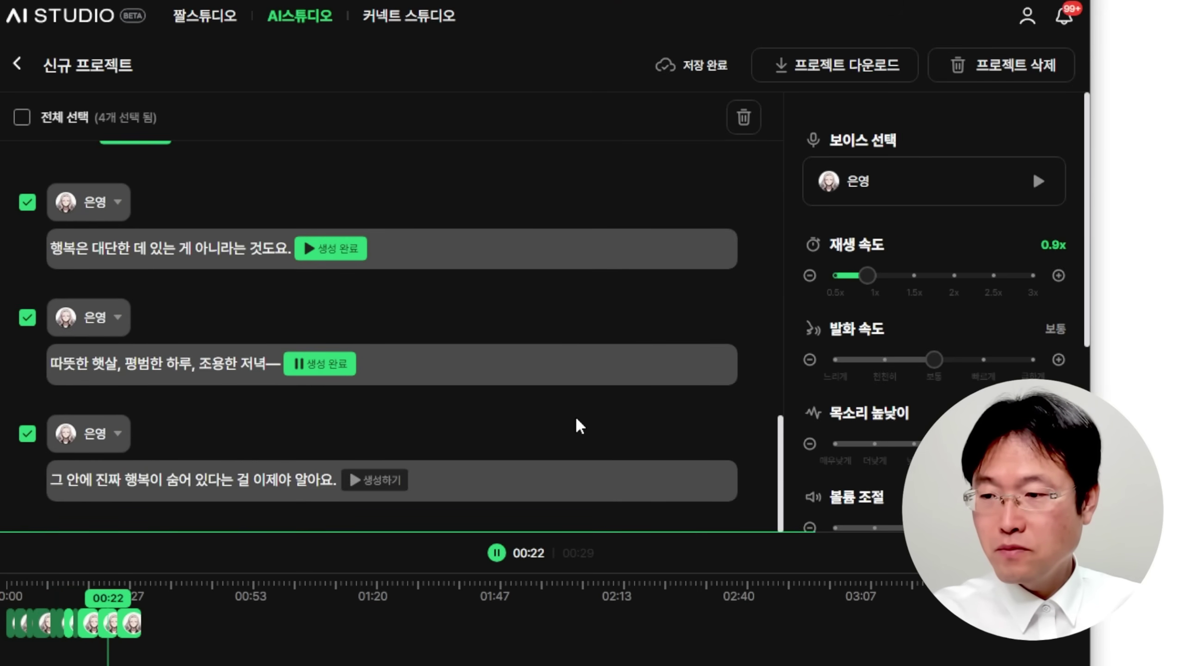
- Select all narration lines in the project and download the project's audio
scroll(303, 408, up, 10)
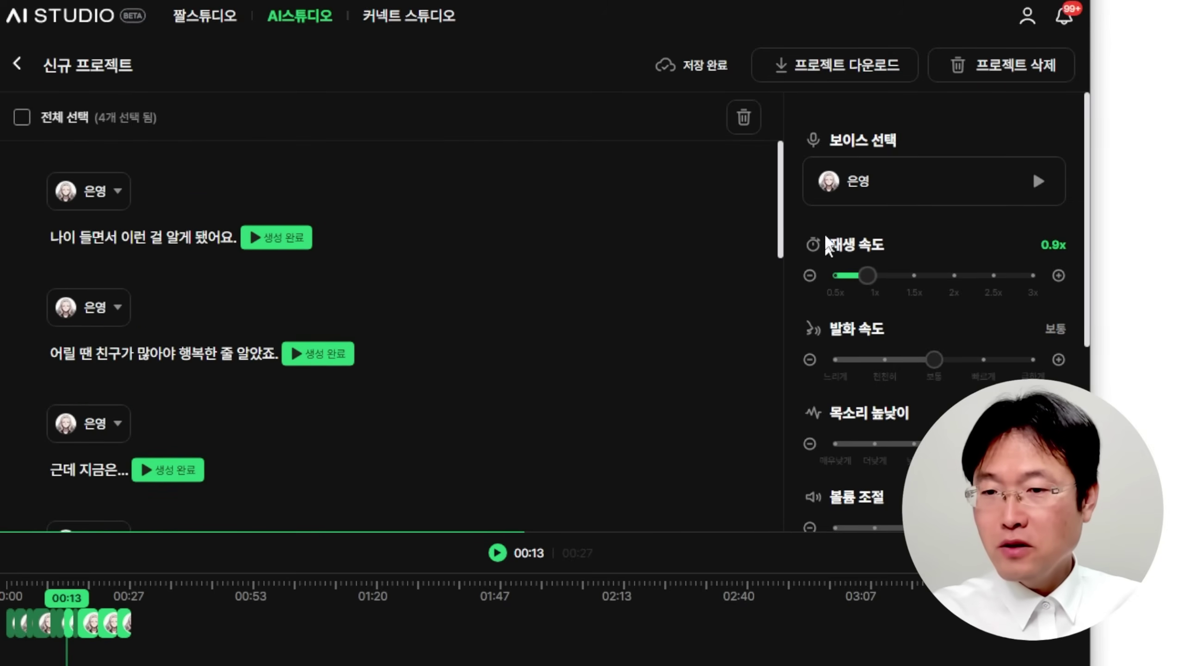
scroll(925, 252, down, 6)
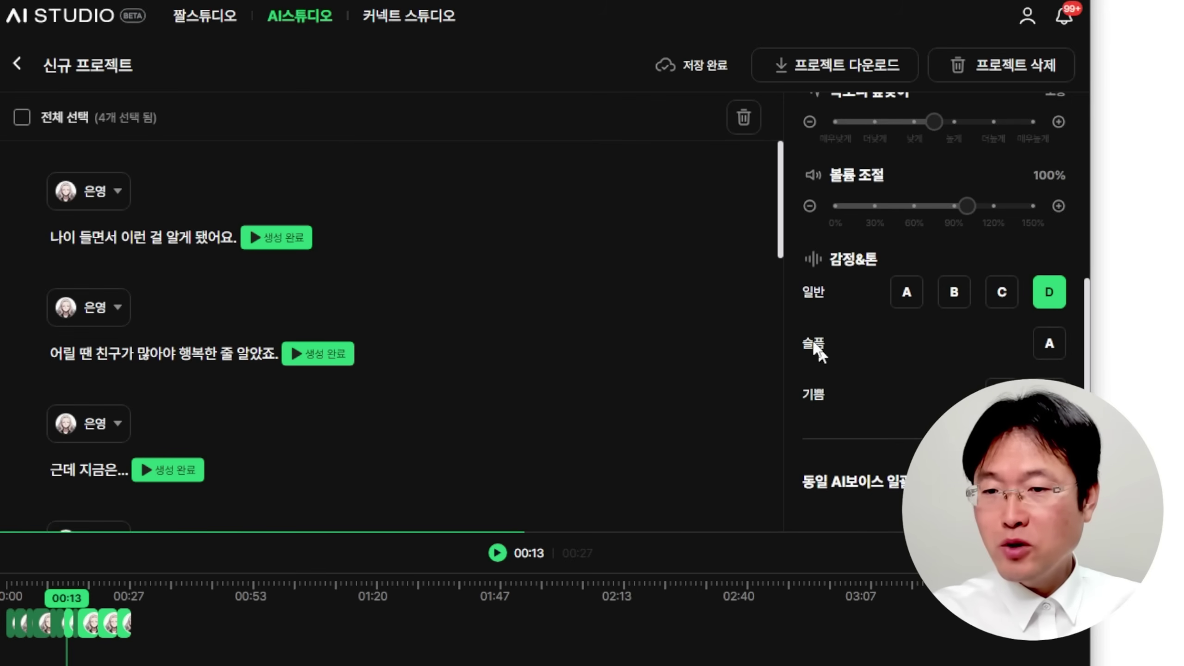
click(21, 119)
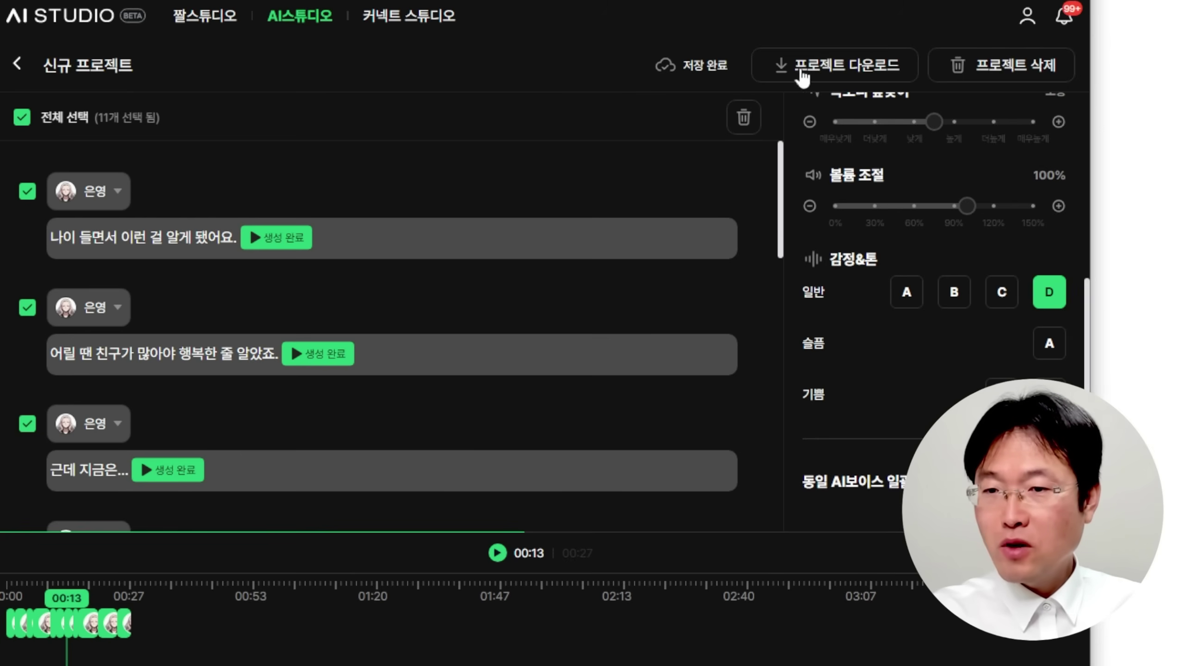
click(829, 71)
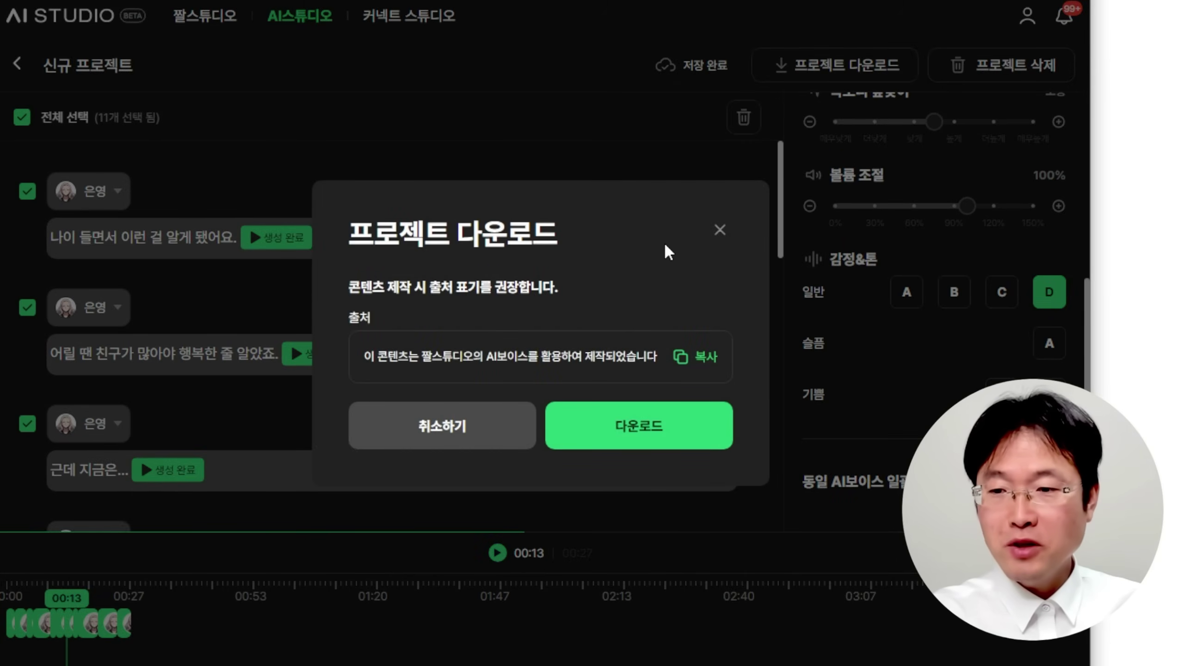
click(710, 431)
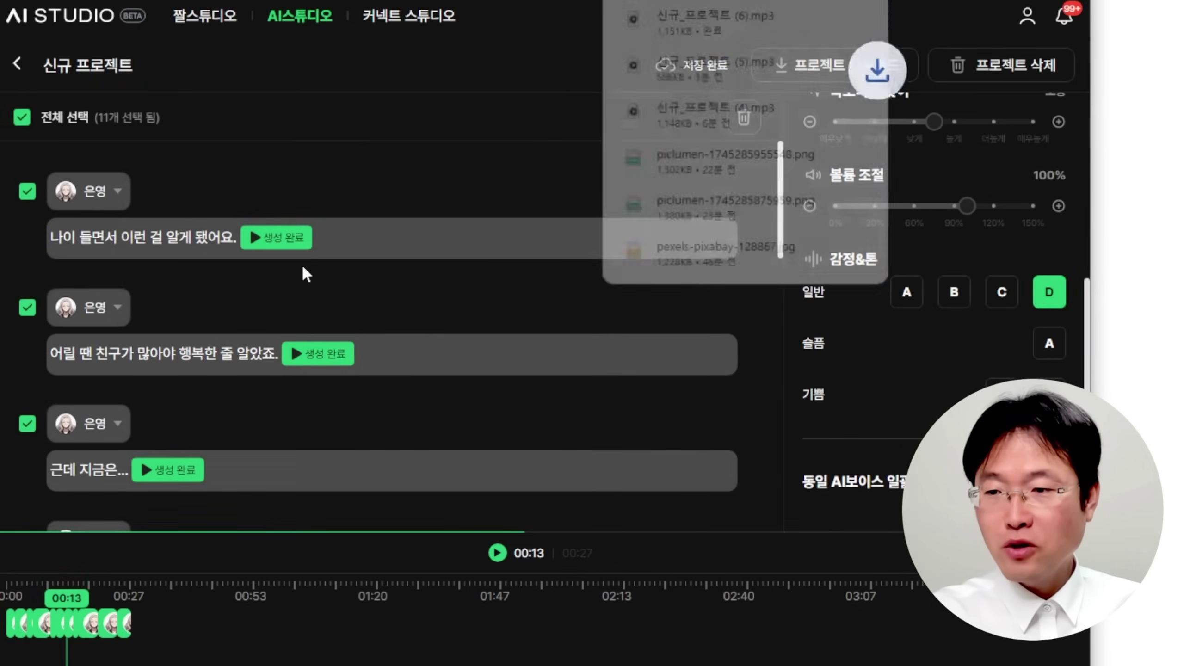
click(496, 98)
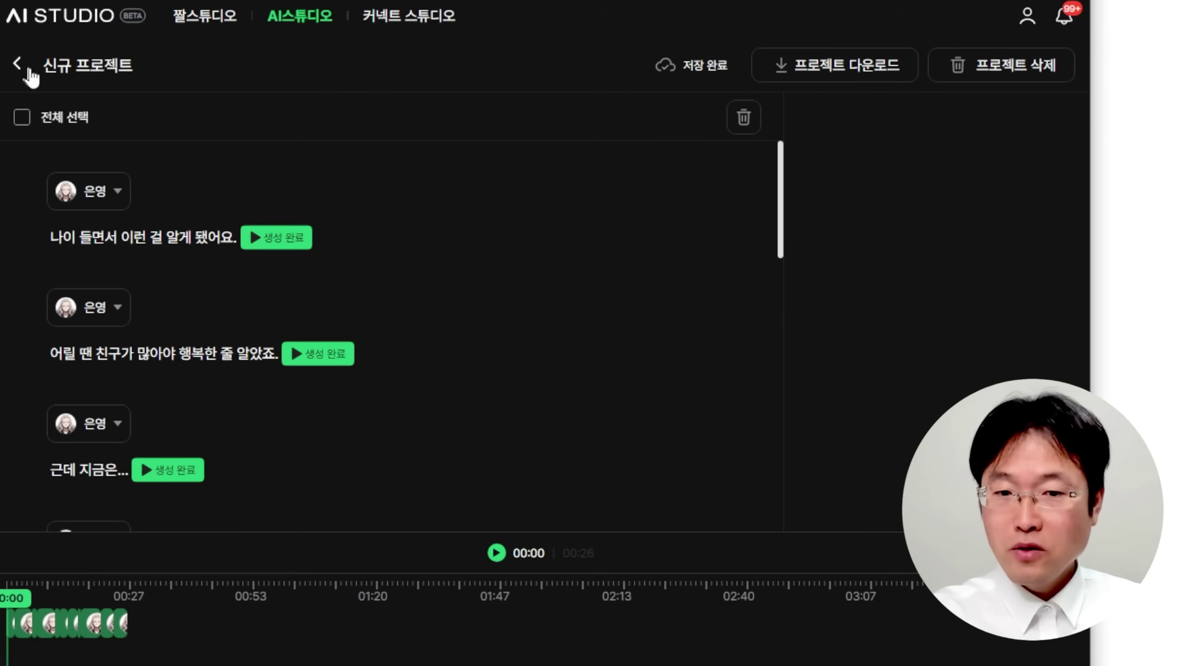
- Return to the voice library, and copy the first numbered Korean quote, beginning 상상력은, from the ChatGPT list
click(17, 68)
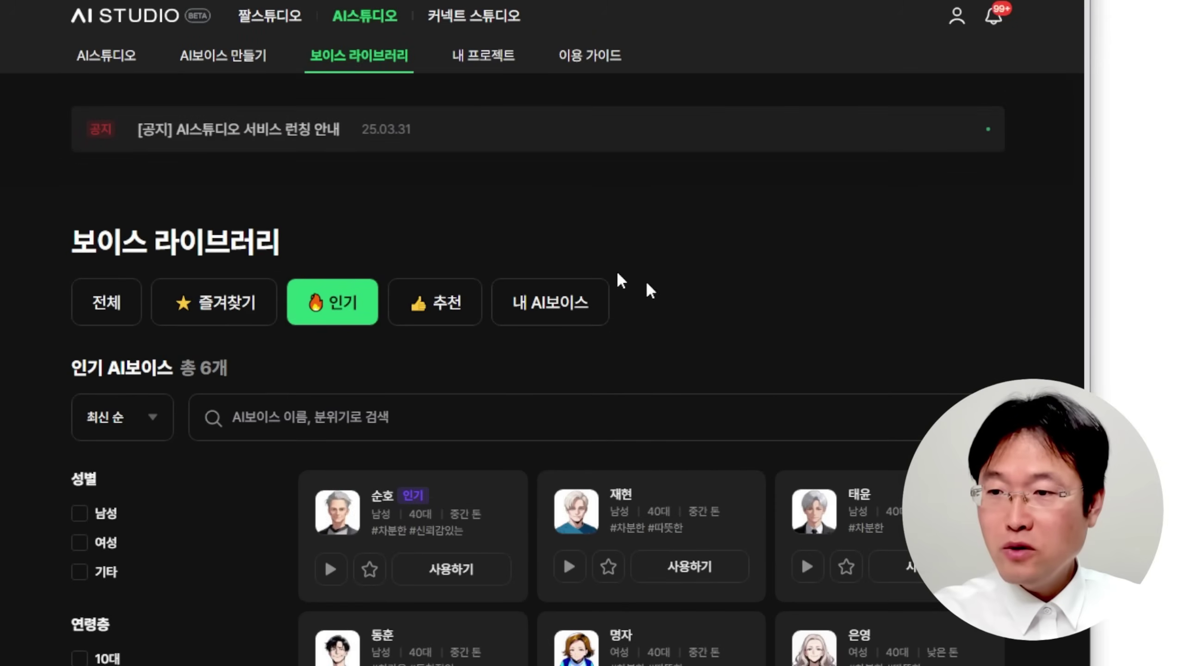
scroll(765, 316, down, 5)
scroll(774, 325, down, 1)
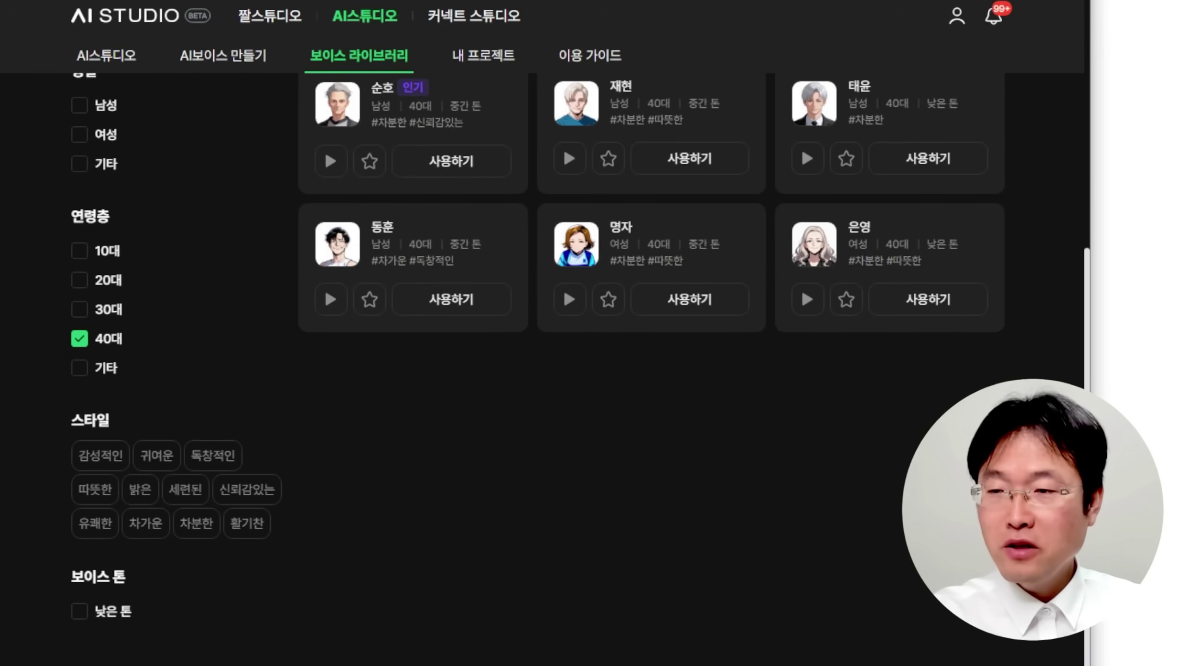
key(alt+Tab)
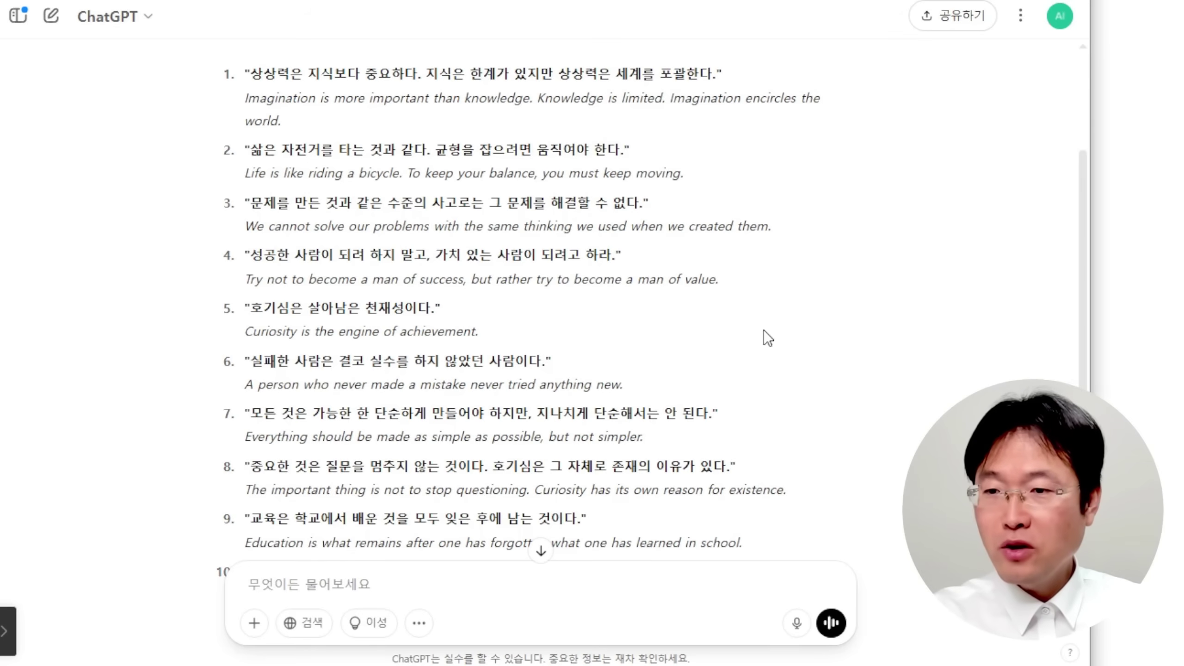
drag(263, 76, 723, 75)
key(ctrl+c)
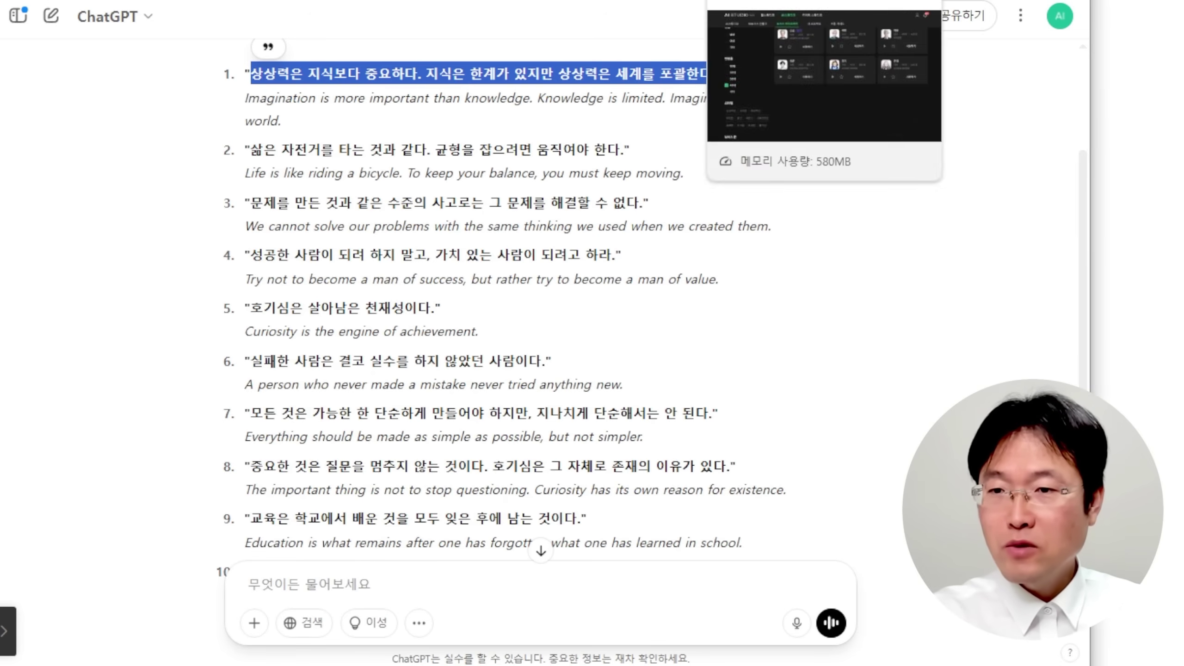
- Start a new AI Studio project with the 동훈 voice and generate audio for the copied 상상력은 quote
click(746, 2)
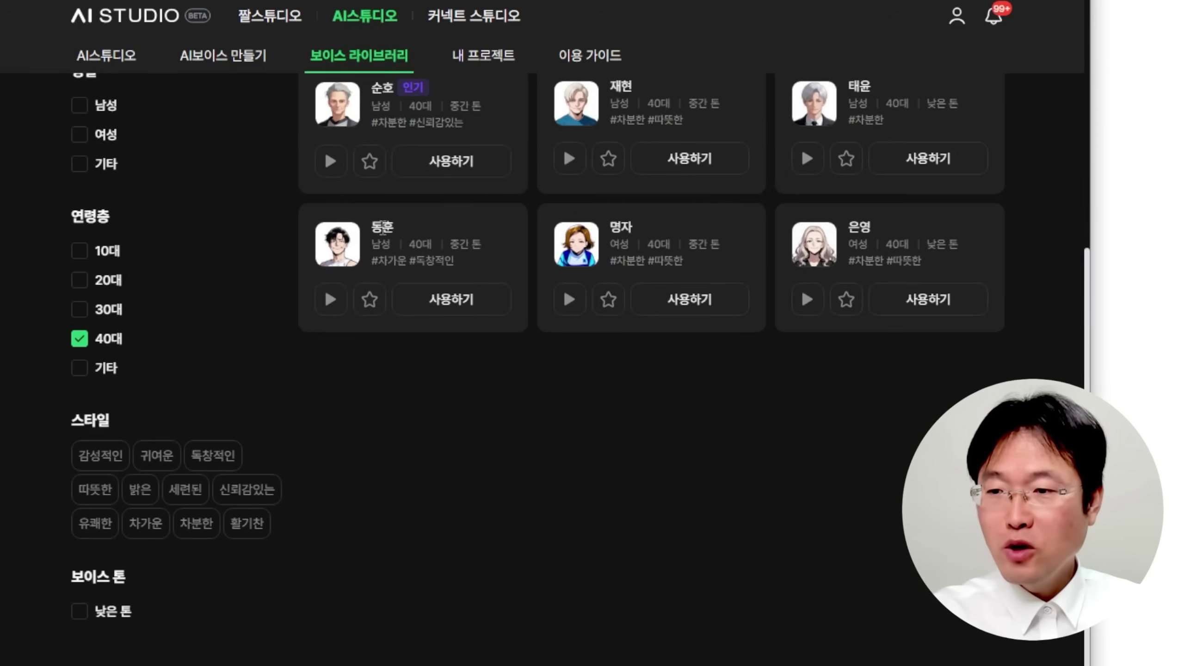
click(460, 303)
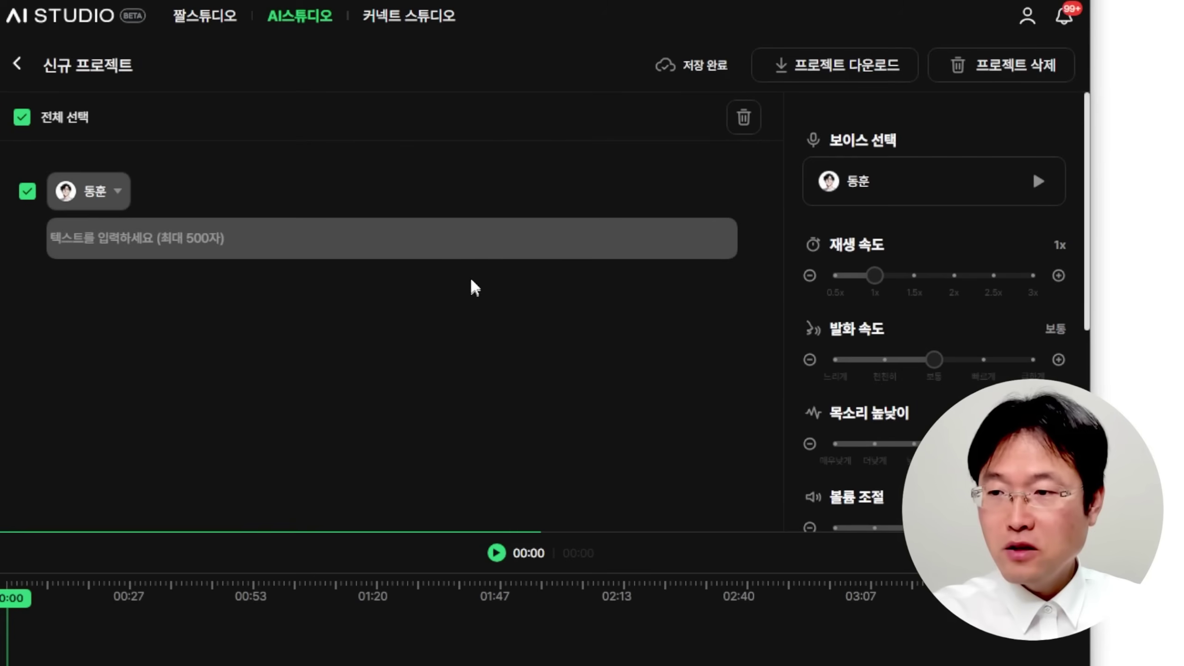
click(234, 237)
key(ctrl+v)
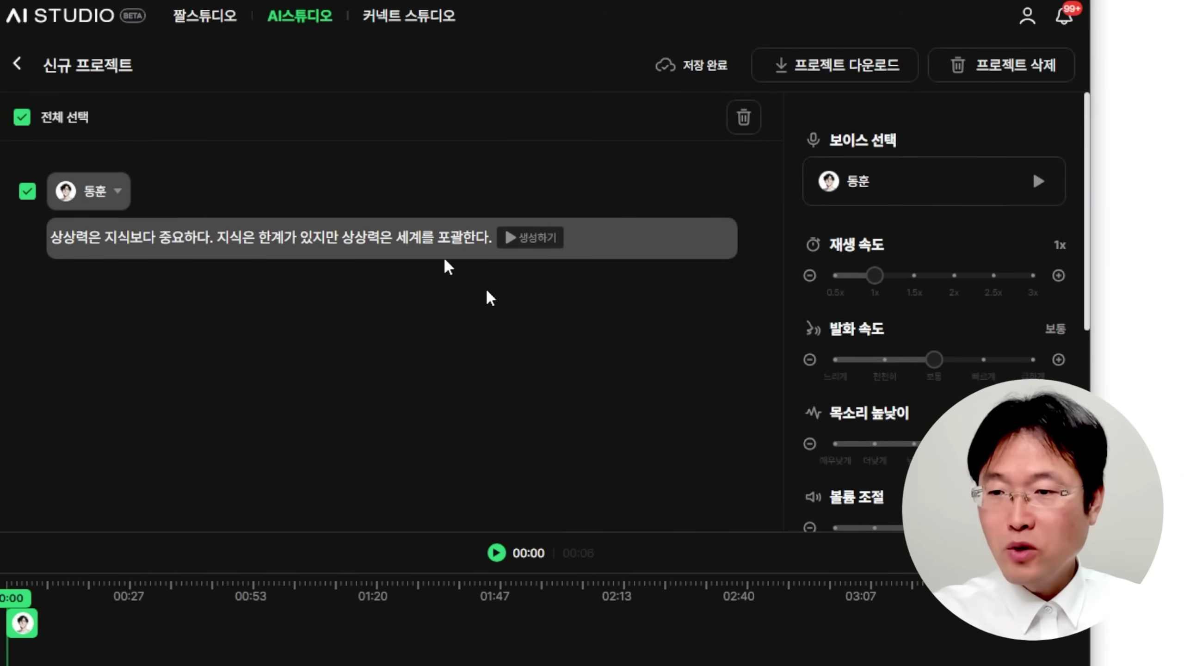
click(532, 238)
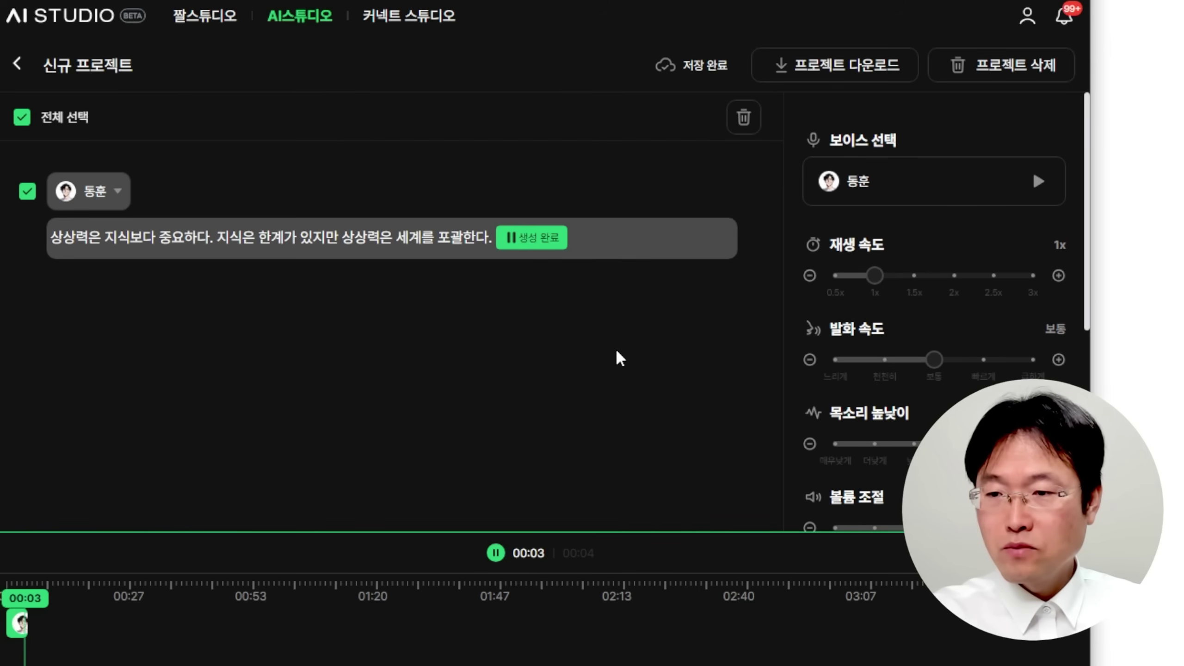
- Set the quote line to 일반 tone D and 0.9x playback speed, then regenerate its audio
scroll(913, 302, down, 4)
scroll(913, 302, down, 4)
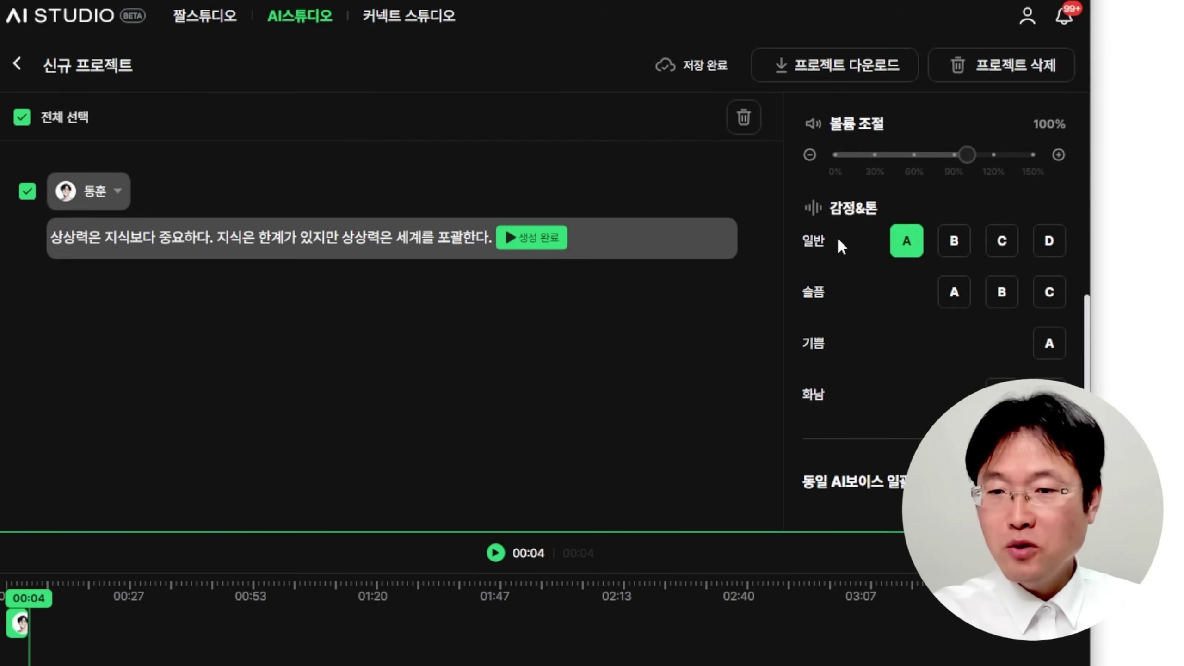
click(1049, 247)
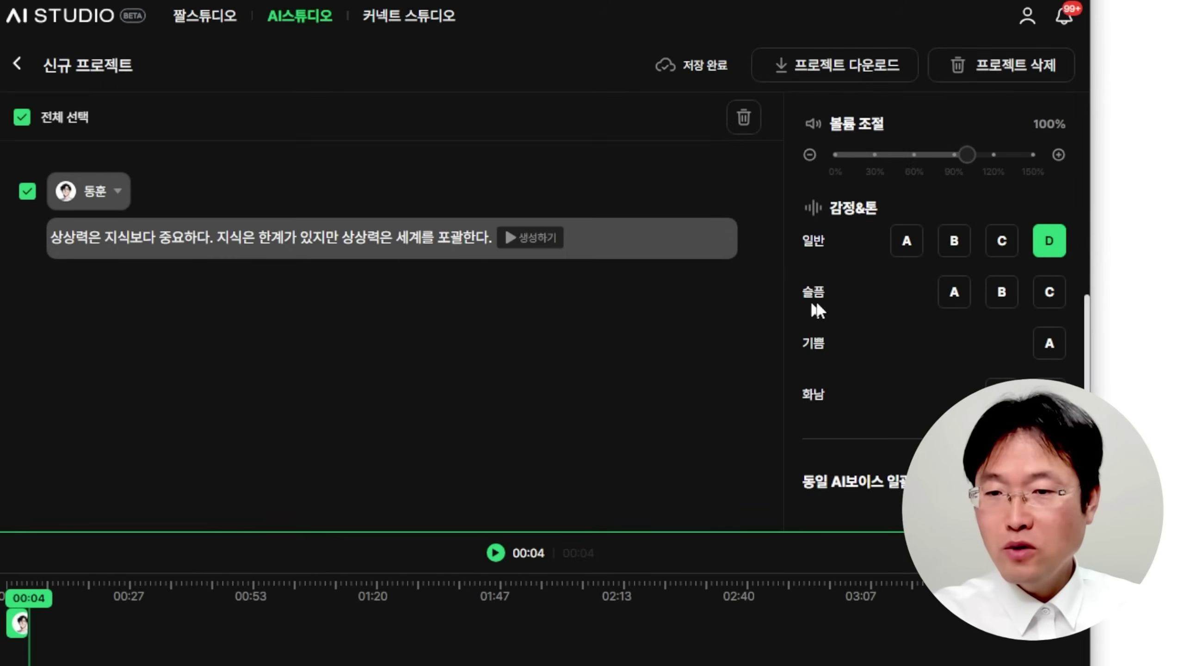
scroll(954, 275, up, 8)
drag(873, 274, 865, 275)
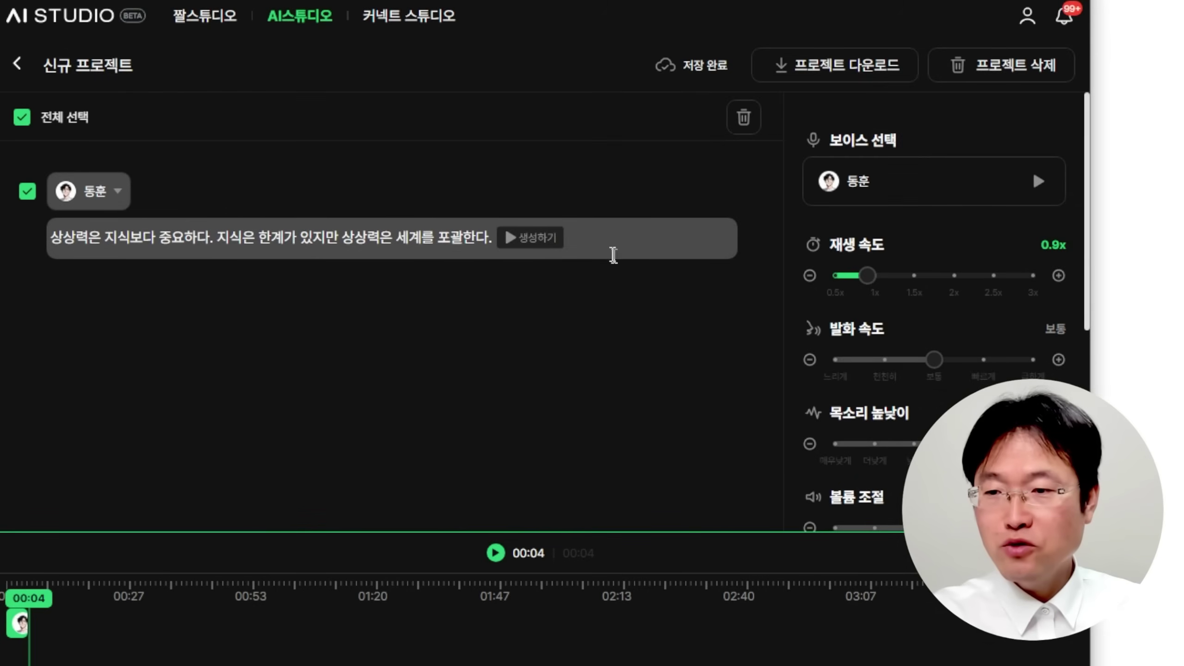
click(528, 252)
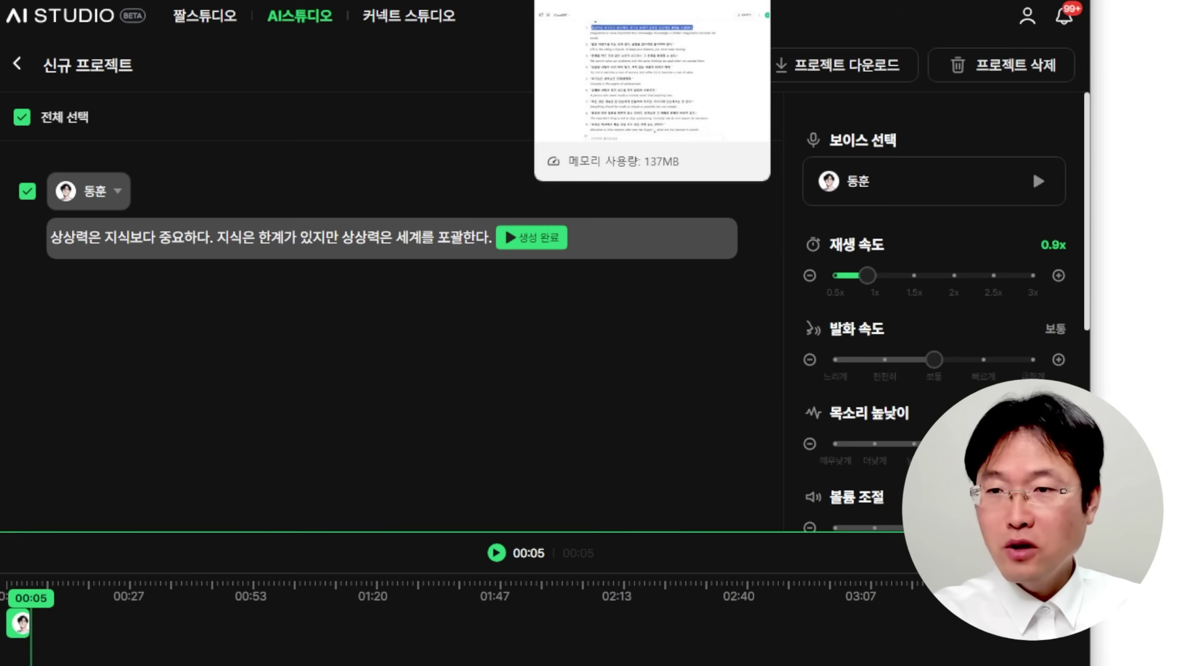
- Copy the second Korean quote, beginning 삶은 자전거를, from ChatGPT and paste it as a new line in the AI Studio project
click(582, 0)
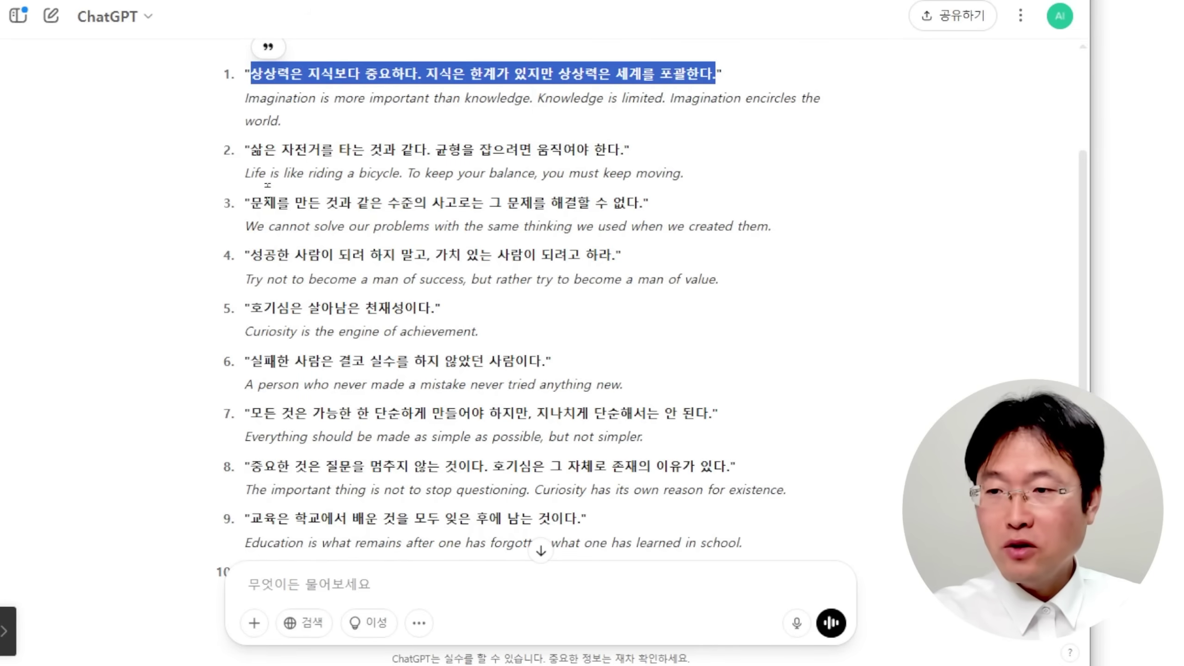
drag(250, 150, 624, 150)
key(ctrl+c)
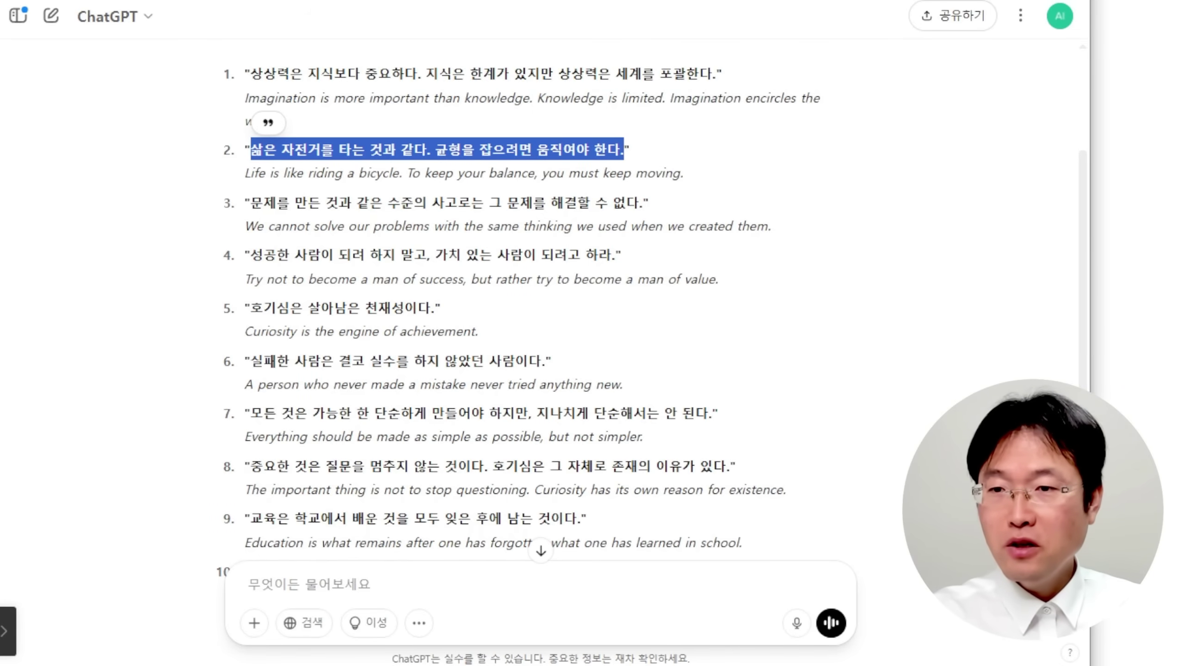
click(731, 0)
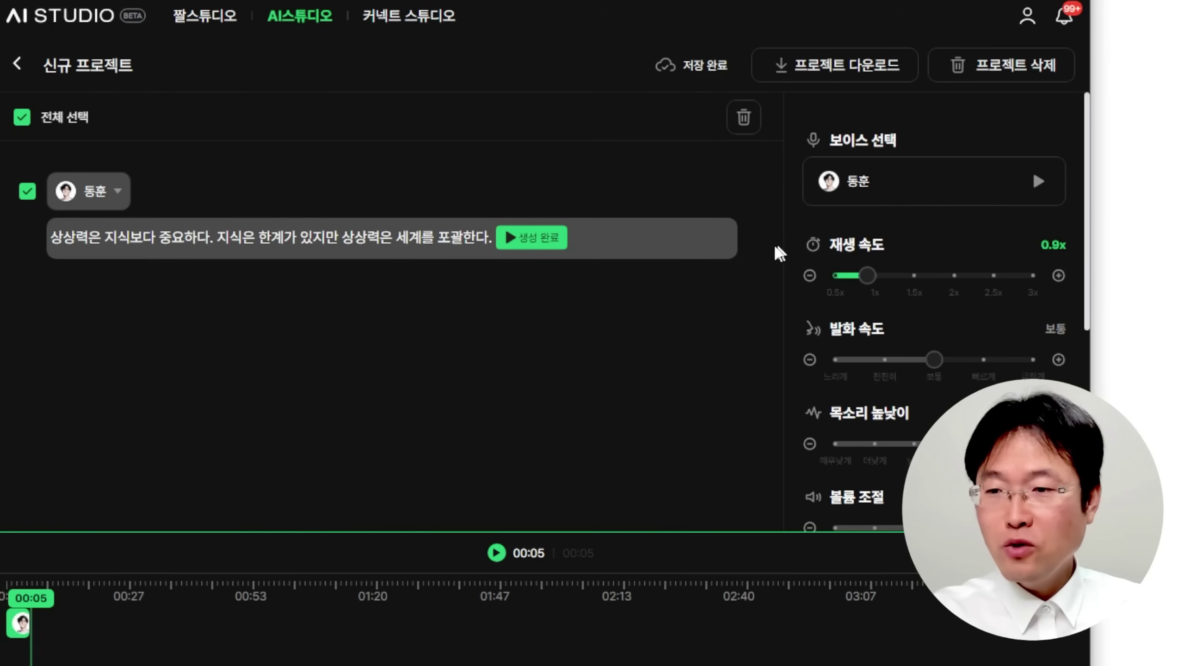
click(617, 239)
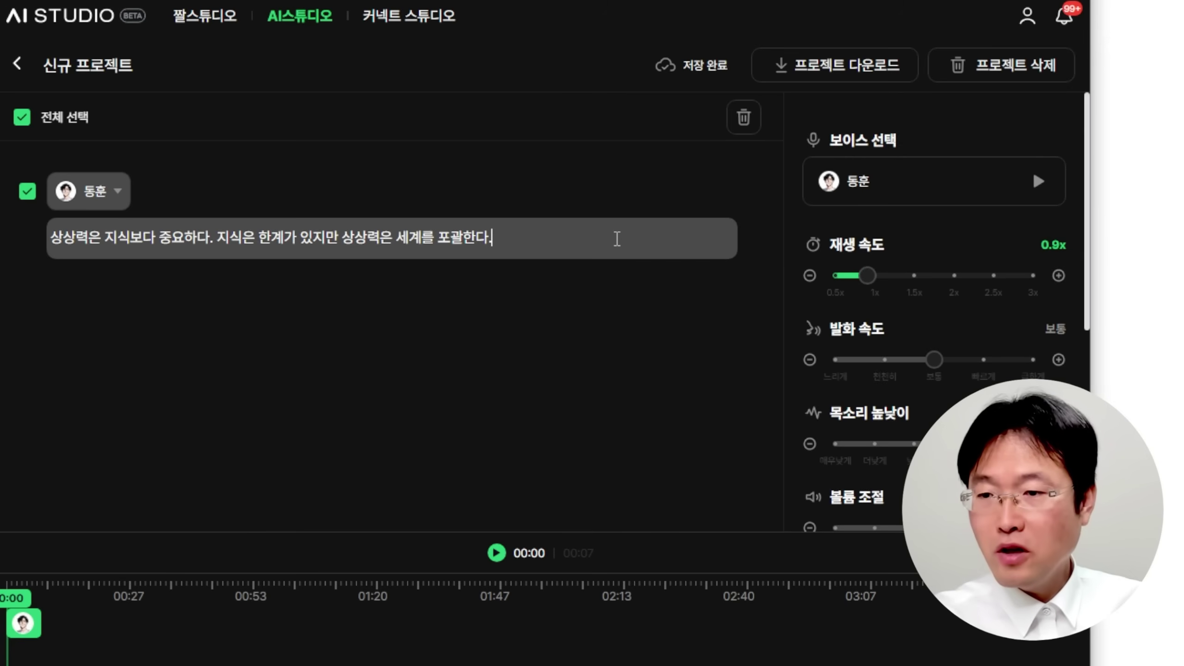
key(Return)
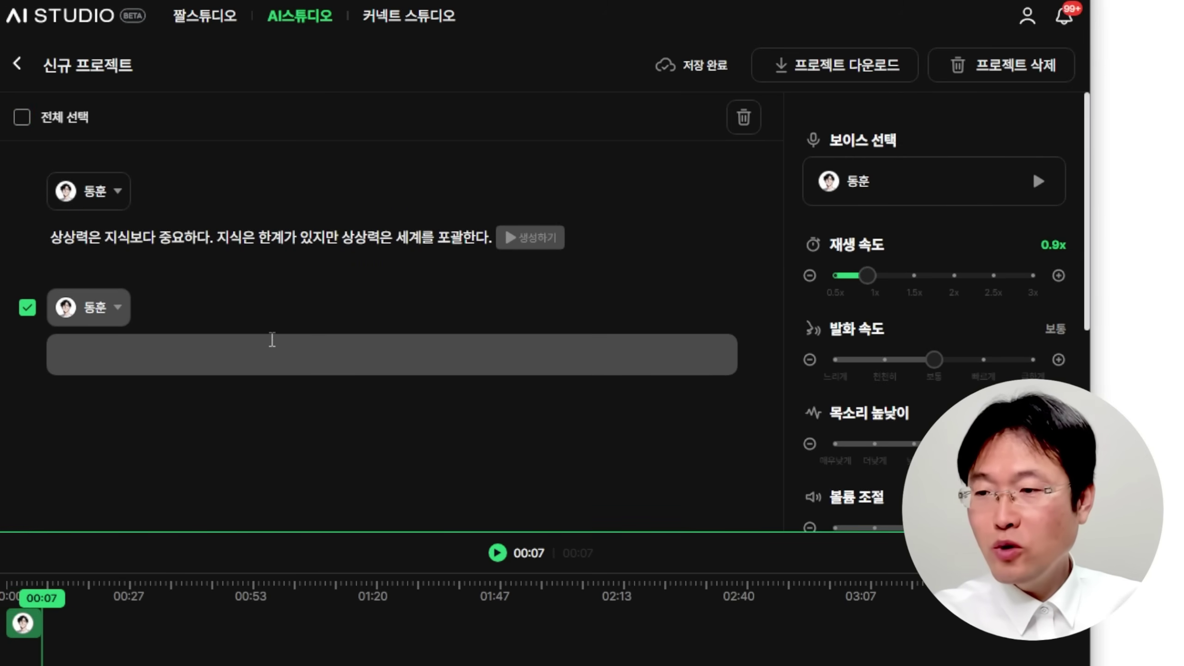
key(ctrl+v)
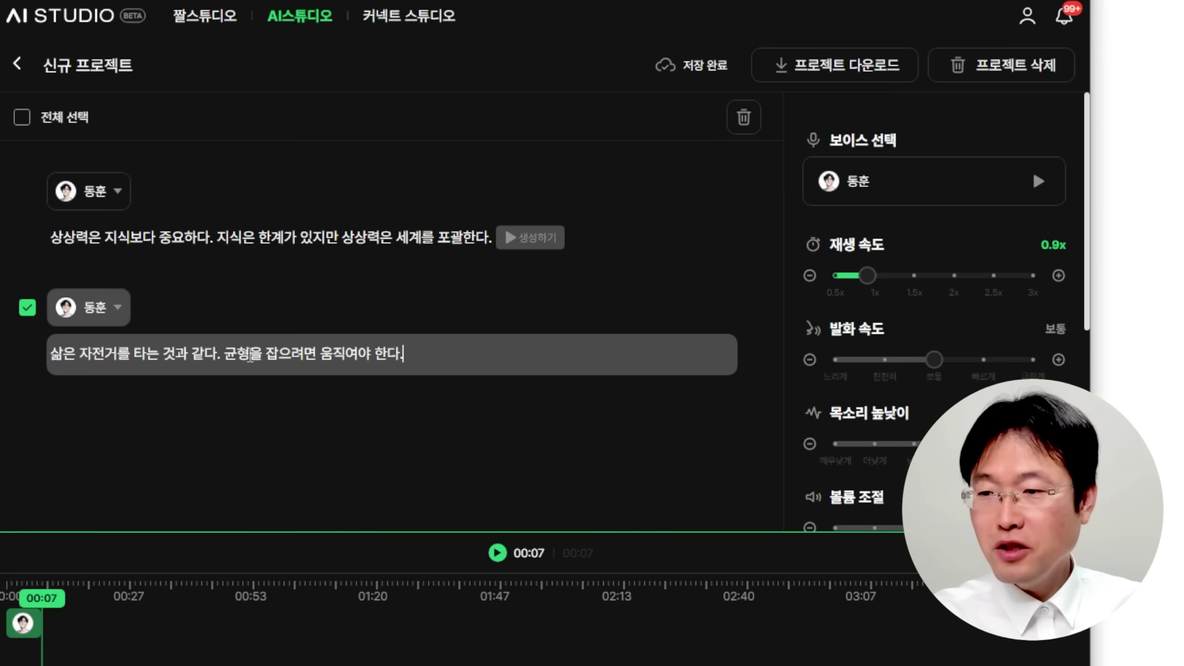
- Add an empty third line, then generate the audio of the 삶은 자전거를 line
key(Return)
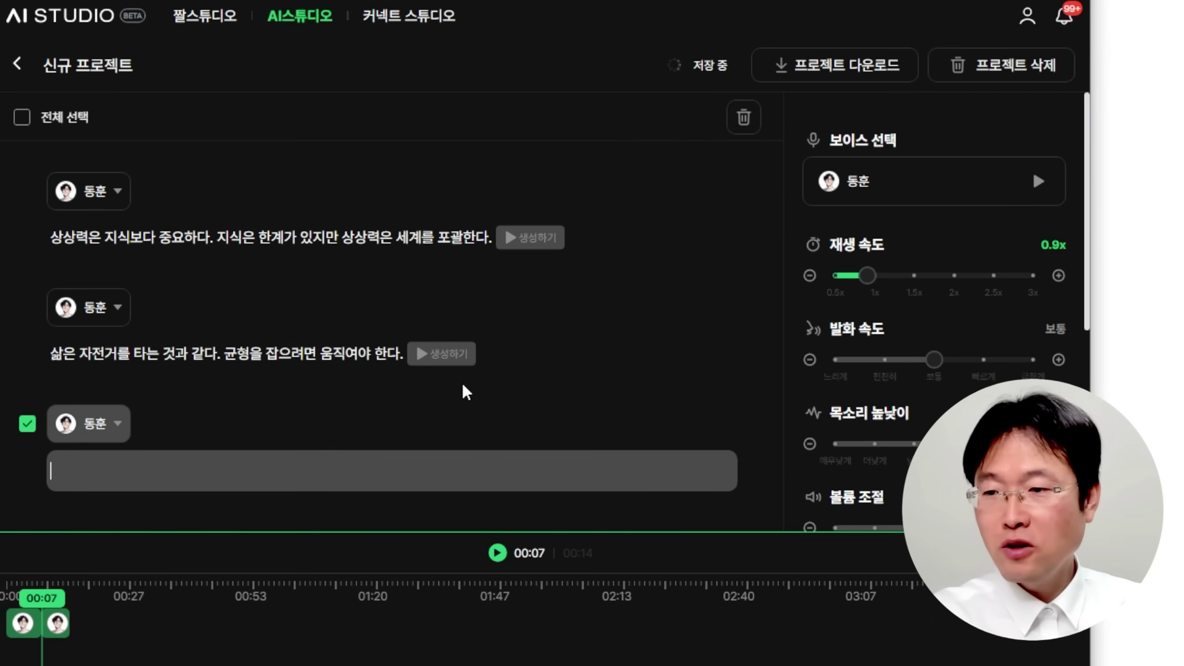
click(531, 393)
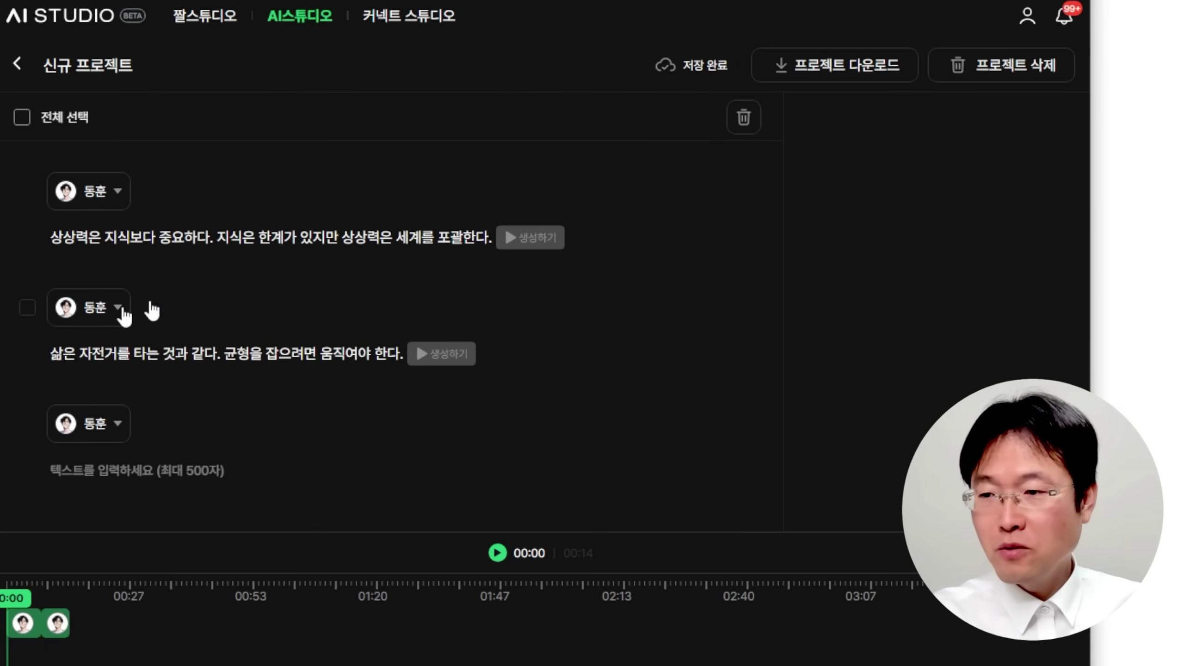
click(452, 356)
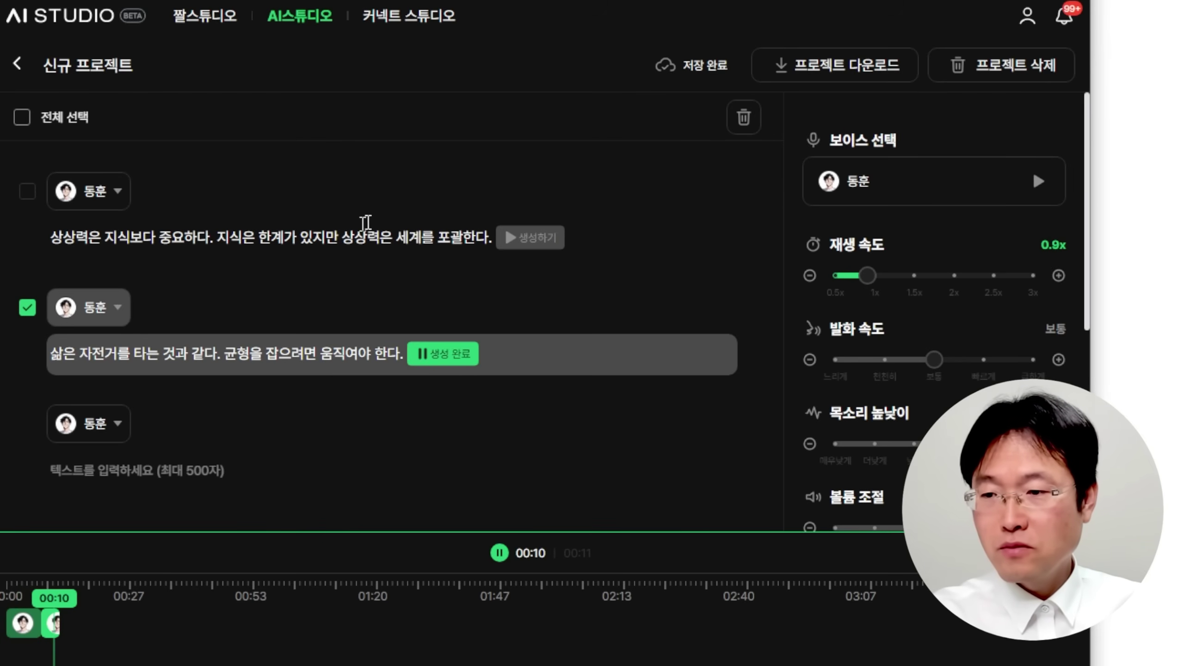
- Delete the empty third line and move the playhead back on the timeline
click(27, 424)
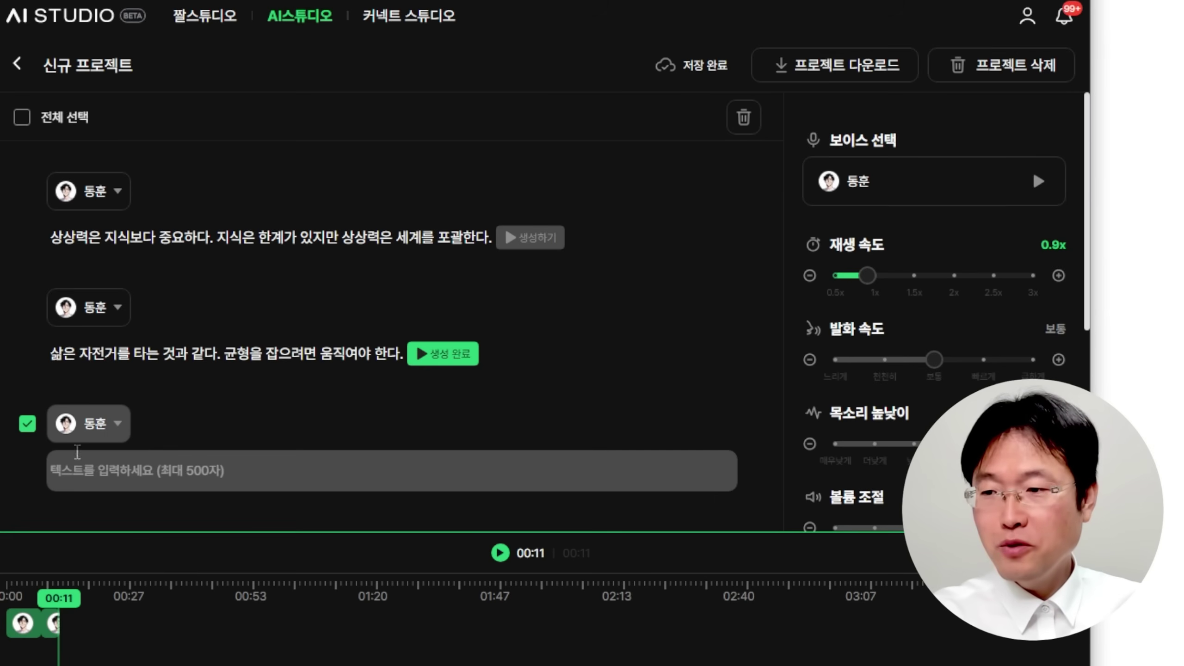
click(744, 117)
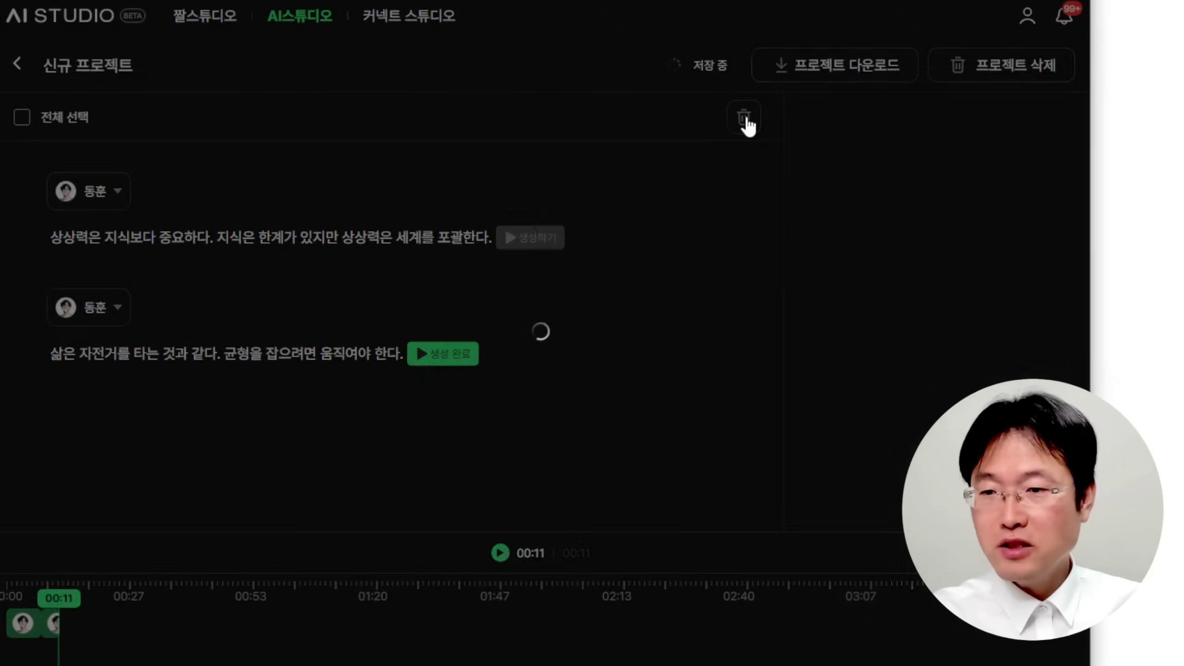
drag(62, 616, 7, 597)
- Copy the third Korean quote, beginning 문제를 만든, from ChatGPT and paste it as a new line below the 자전거 line
click(531, 353)
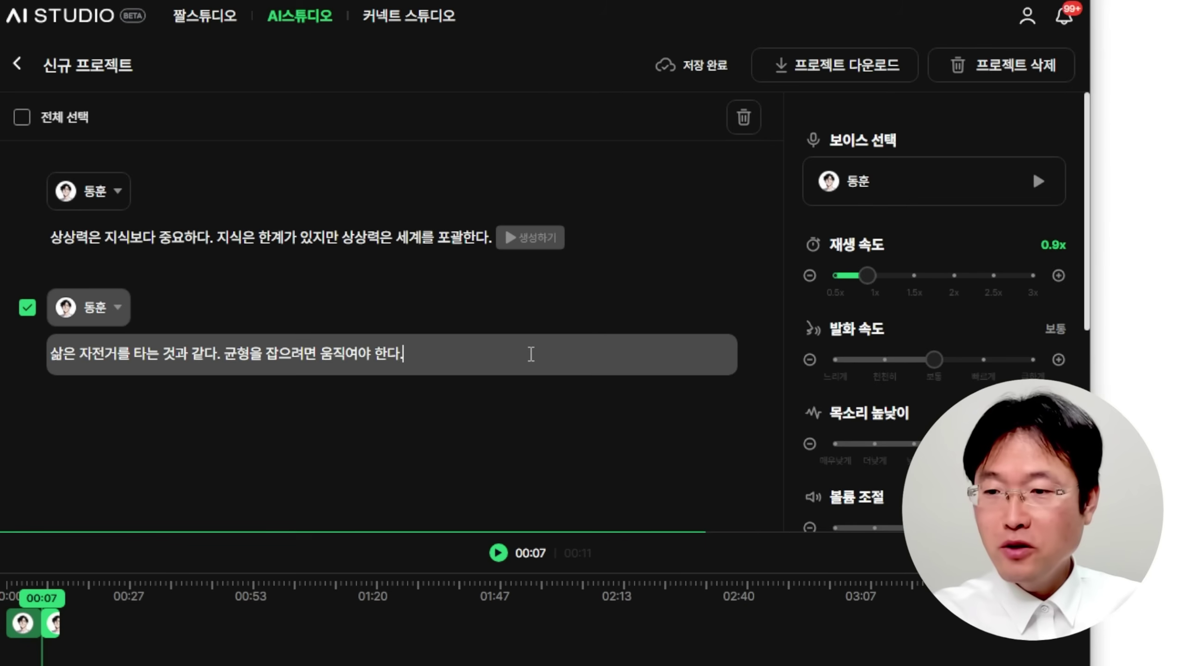
key(alt+Tab)
drag(252, 203, 646, 205)
key(ctrl+c)
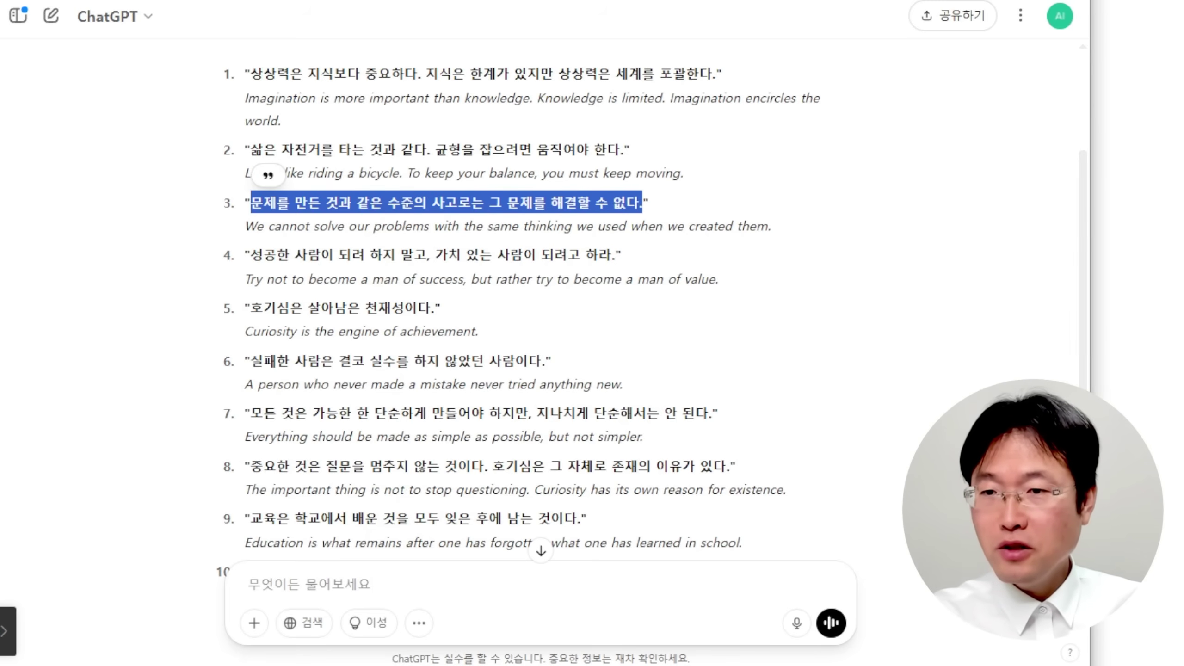
key(alt+Tab)
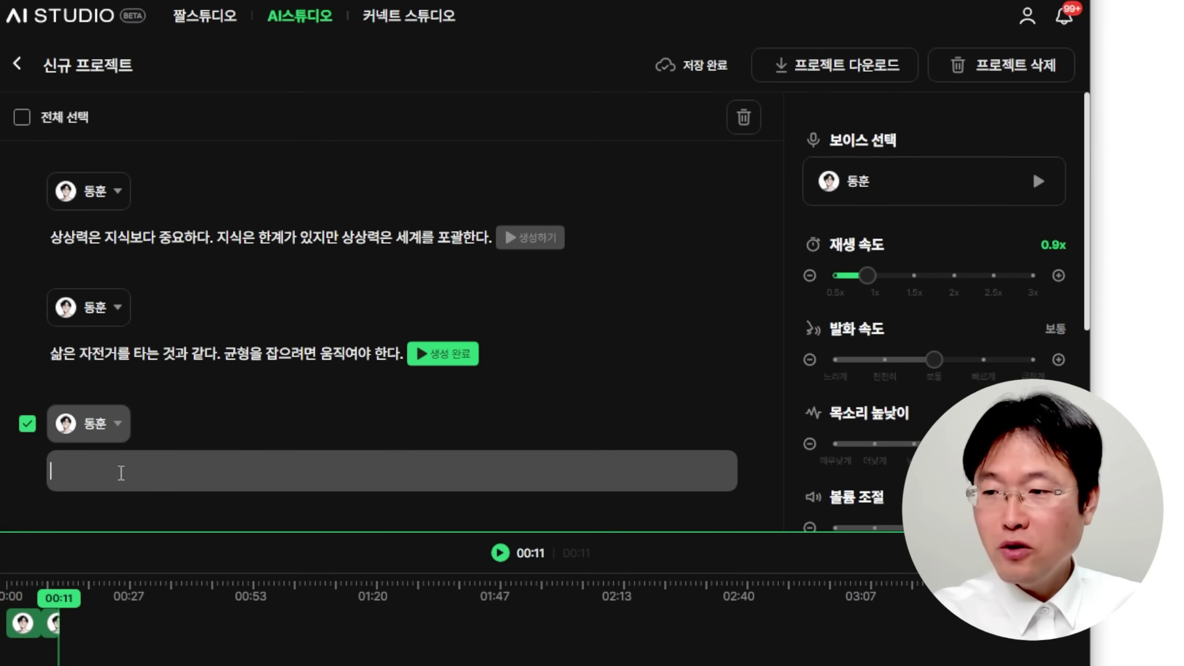
key(ctrl+v)
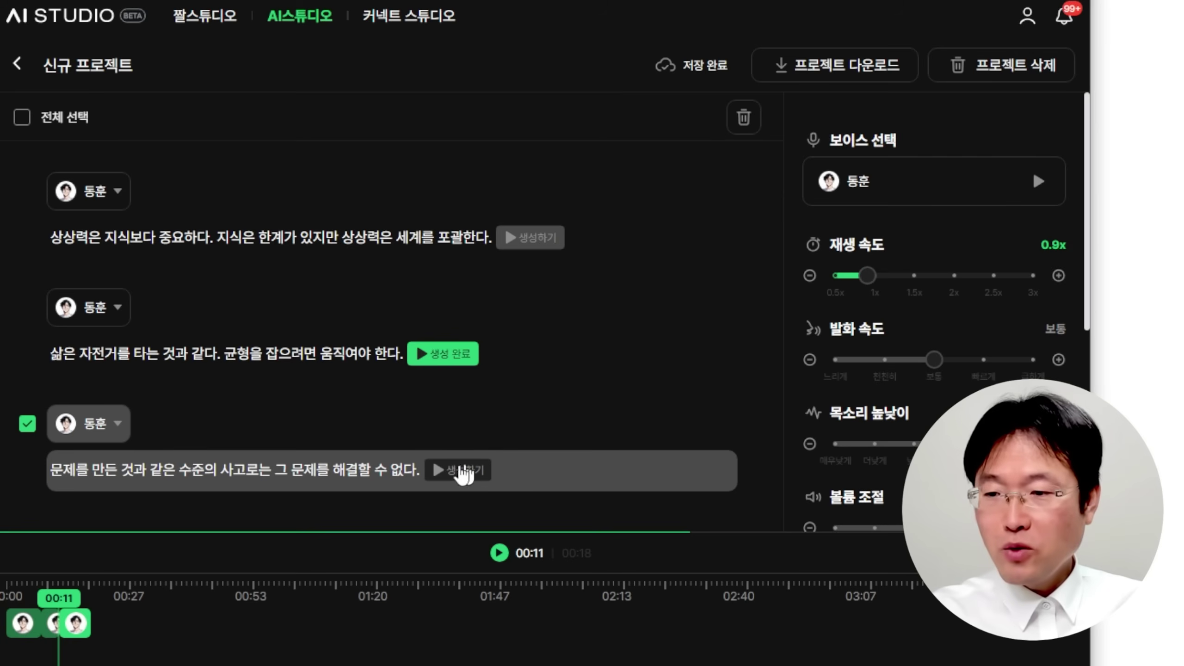
- Generate and play the audio of the 문제를 만든 line, then select the second quote line
click(476, 473)
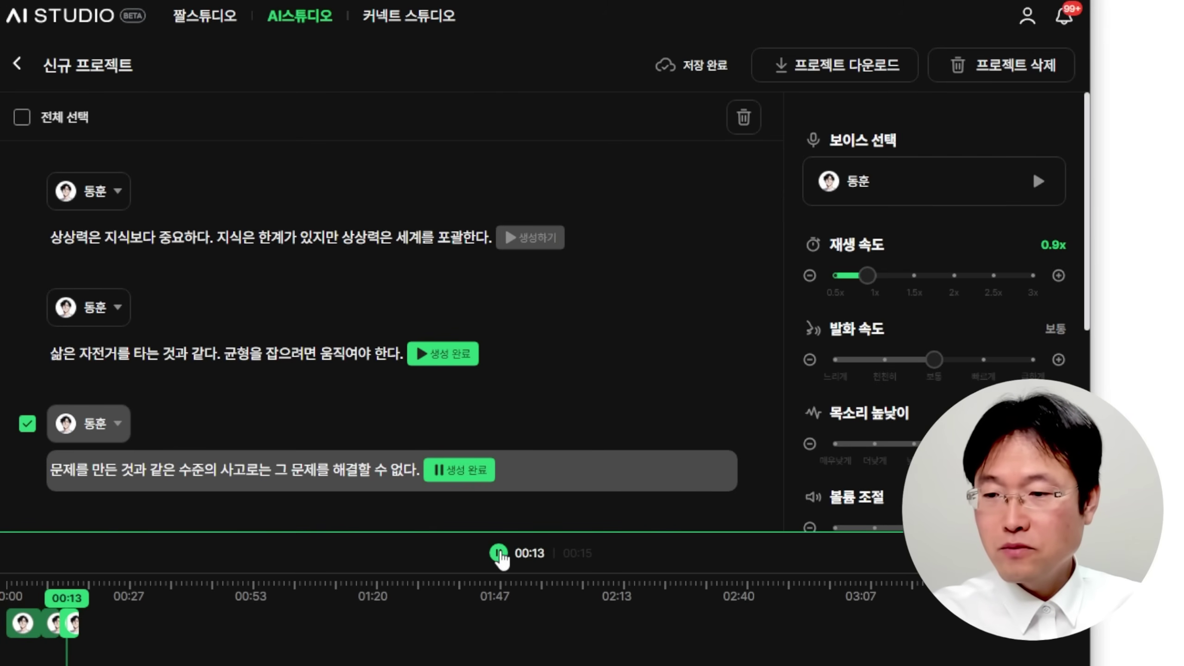
click(373, 354)
click(311, 246)
click(291, 353)
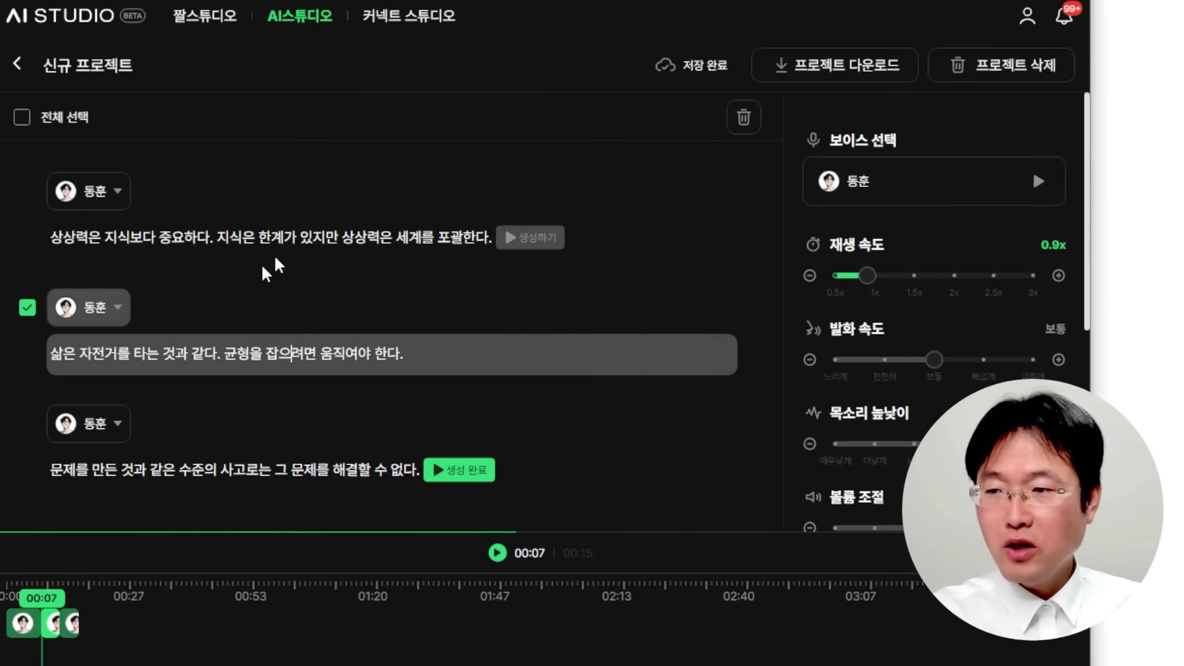
- Select all three quote lines and download the project's audio
click(21, 117)
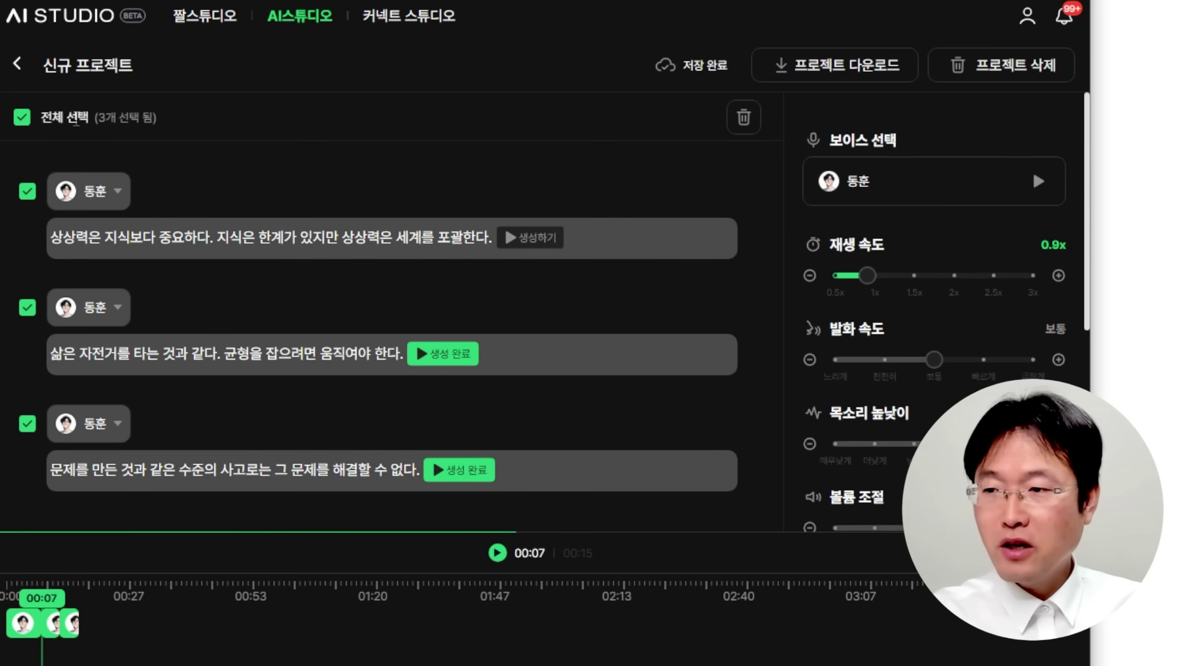
click(838, 67)
click(658, 432)
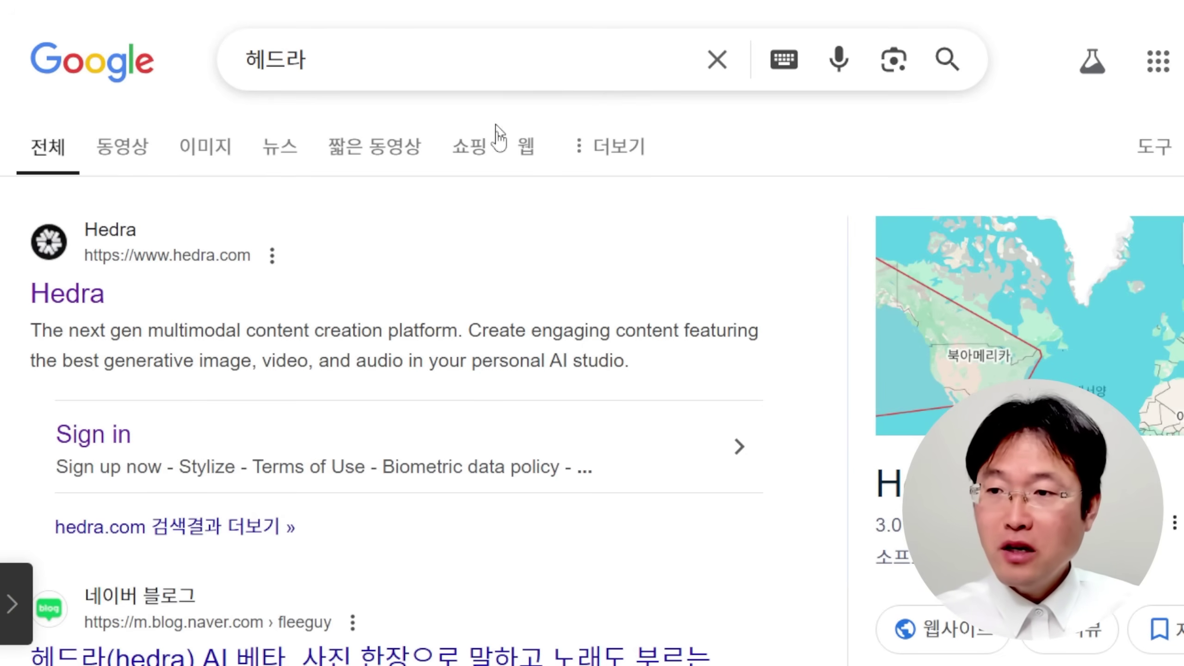
- Switch to the Hedra website from the Google results for 헤드라 and start signing up for an account
click(87, 305)
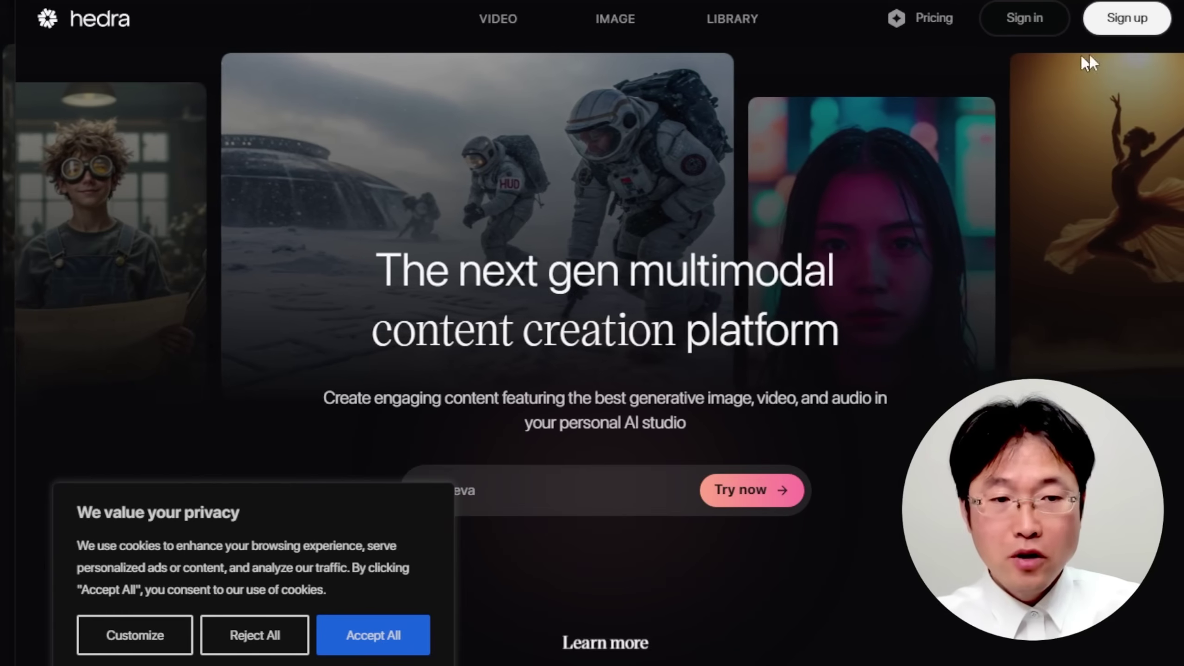
click(1124, 23)
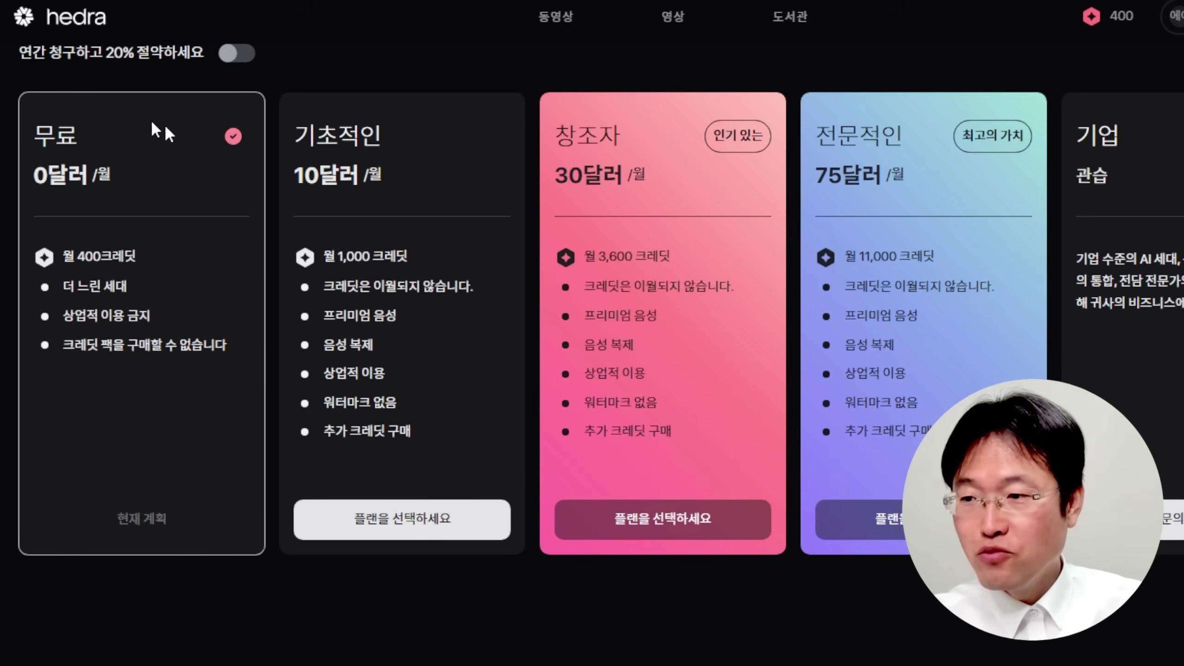
- Compare the commercial-use terms of the free and $10 Hedra plans and check the $10 plan's monthly credits
drag(62, 318, 152, 315)
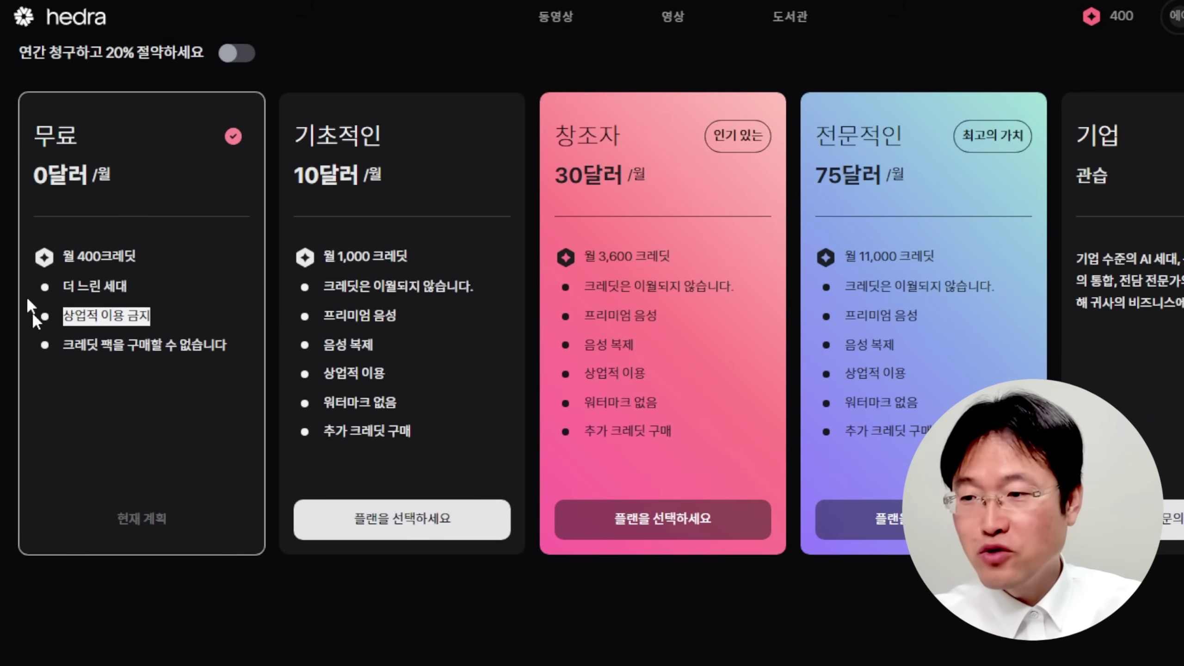
click(307, 204)
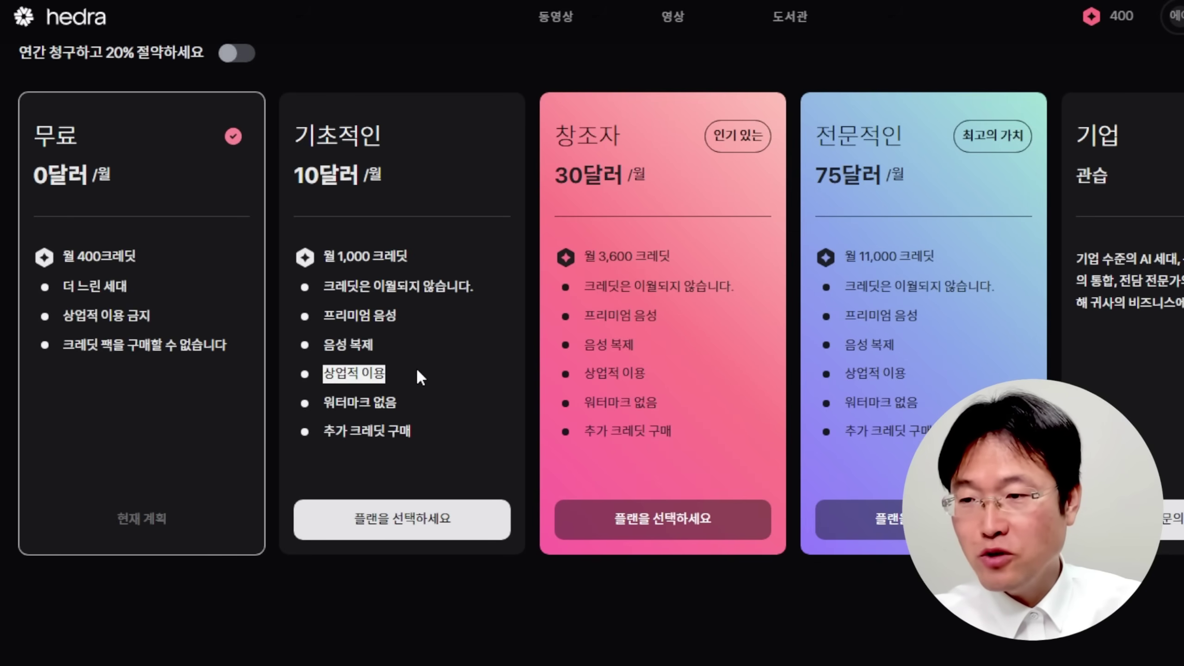
triple_click(405, 257)
drag(315, 258, 429, 265)
click(494, 336)
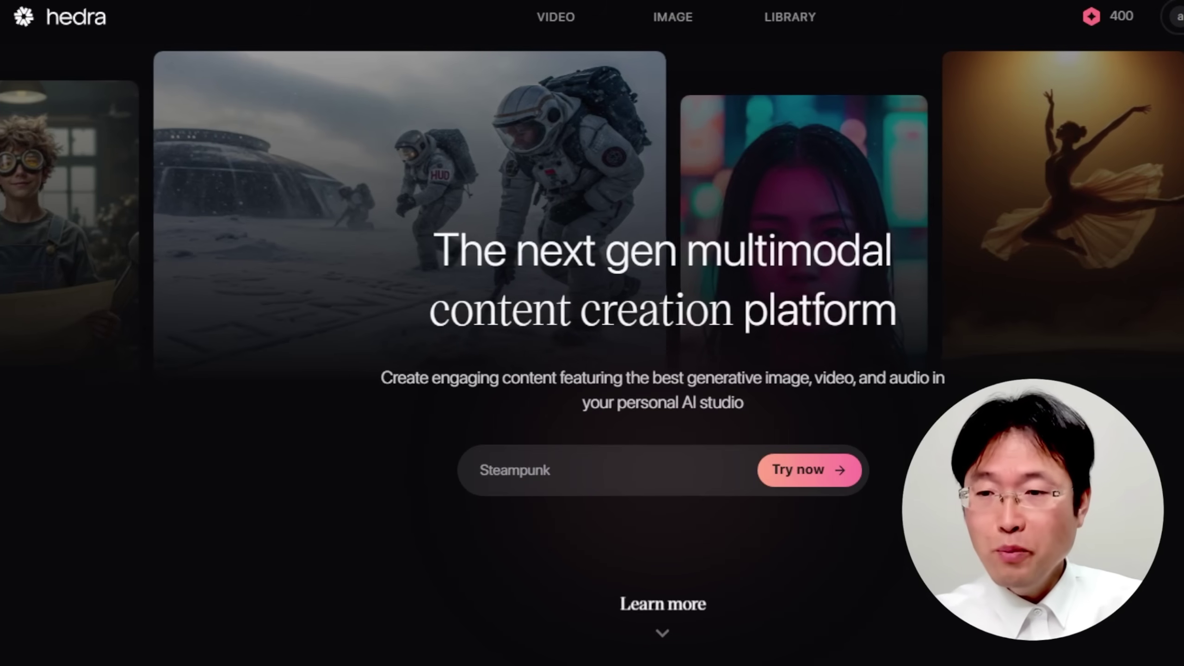
- Look through the Hedra home page and open its video creation workspace
scroll(592, 326, down, 10)
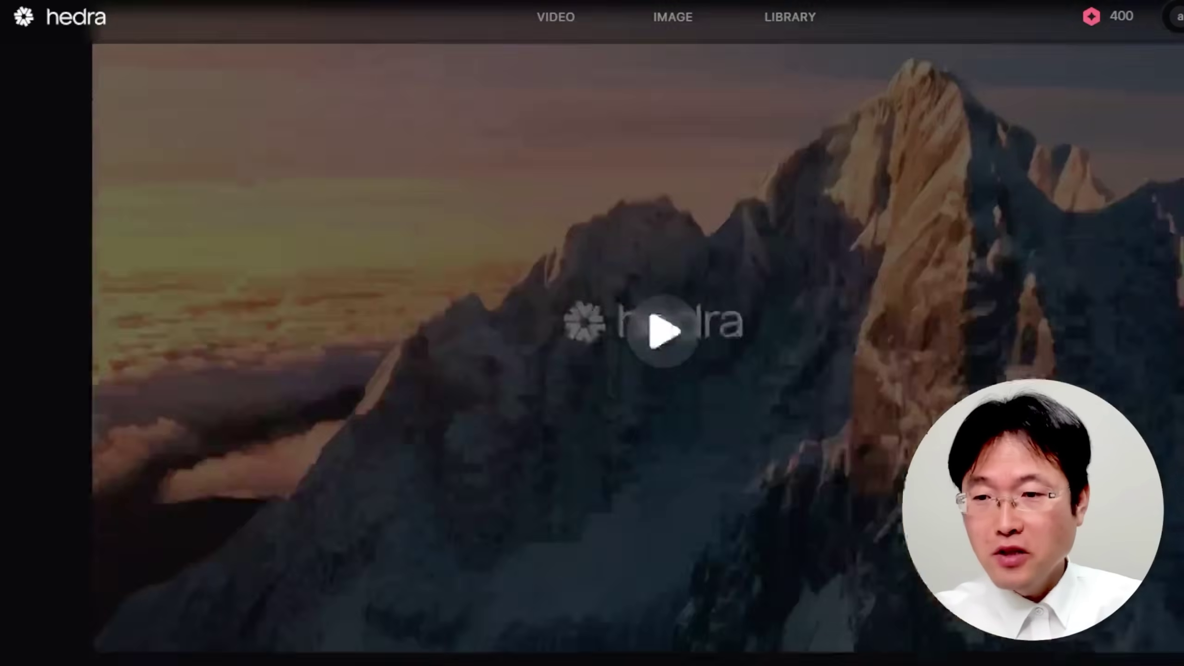
scroll(592, 326, down, 15)
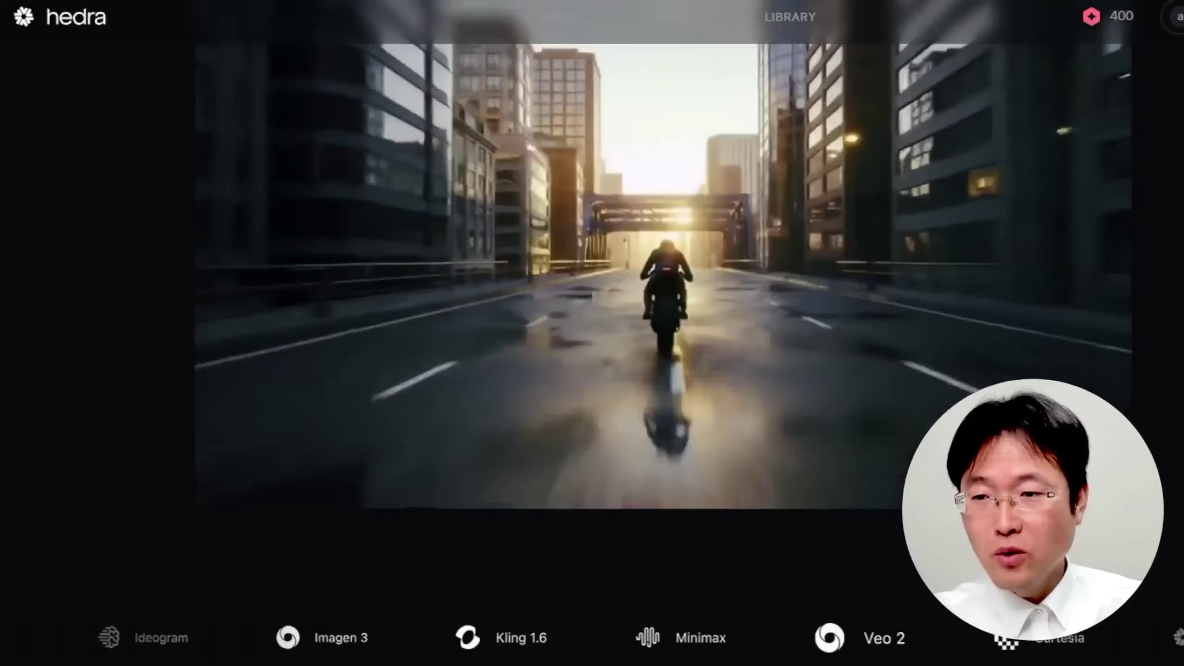
scroll(592, 327, down, 20)
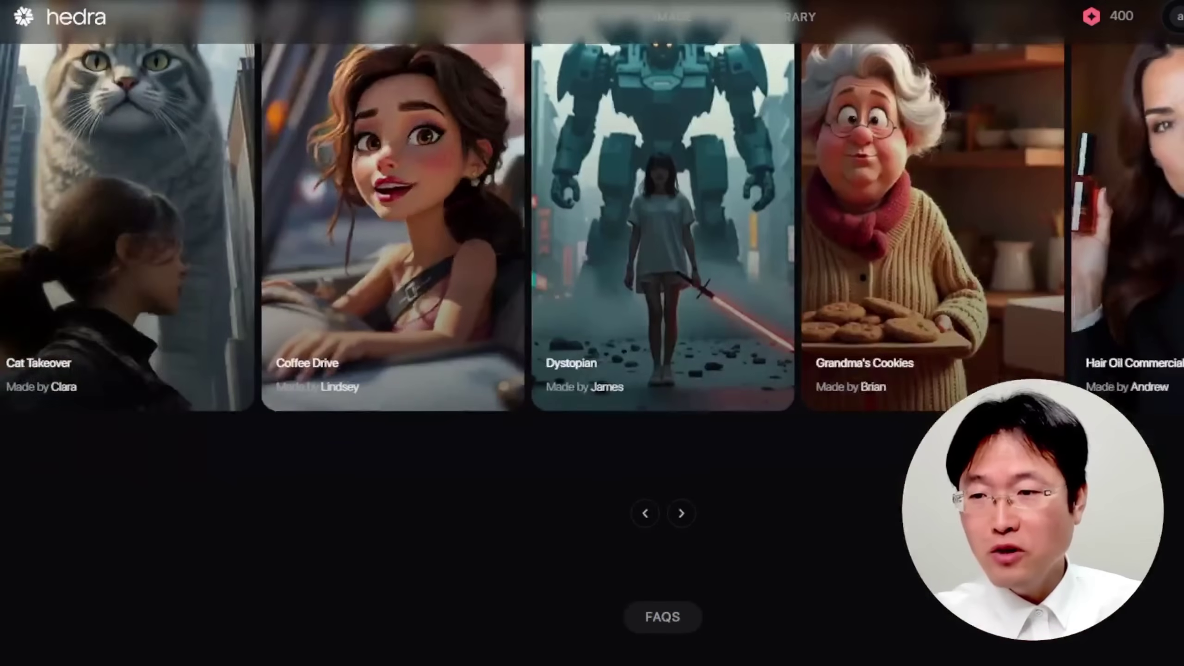
scroll(592, 326, down, 20)
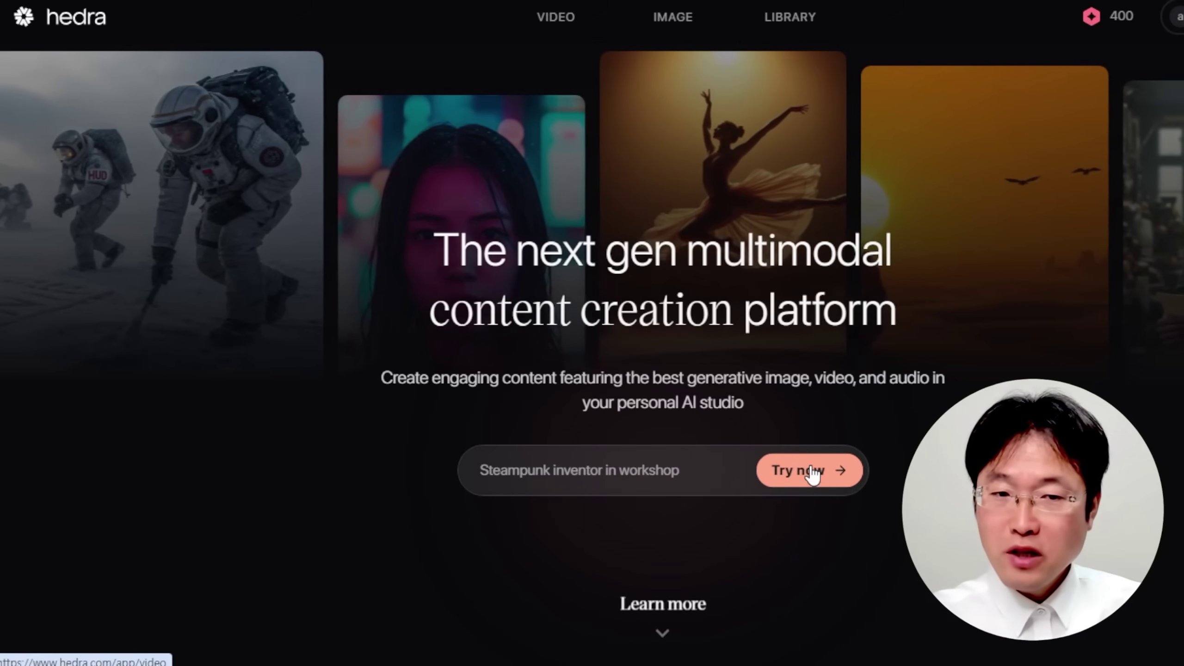
click(812, 472)
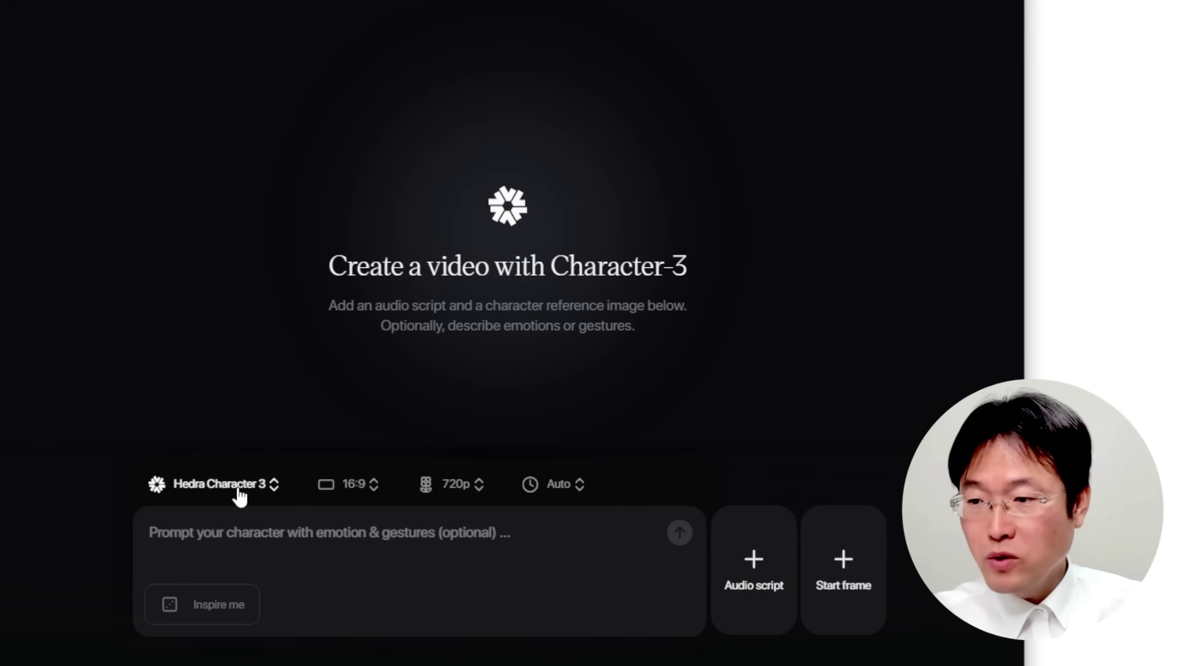
- Configure the video with the Hedra Character 3 model, 9:16 aspect ratio and 720p resolution
click(229, 492)
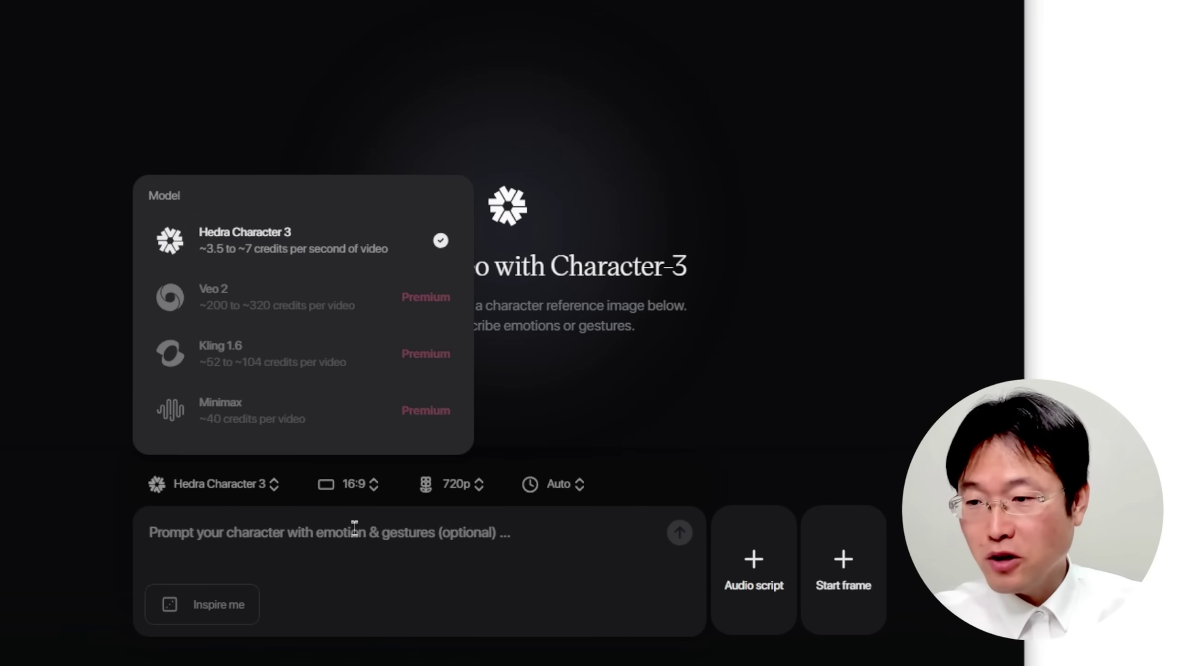
click(350, 489)
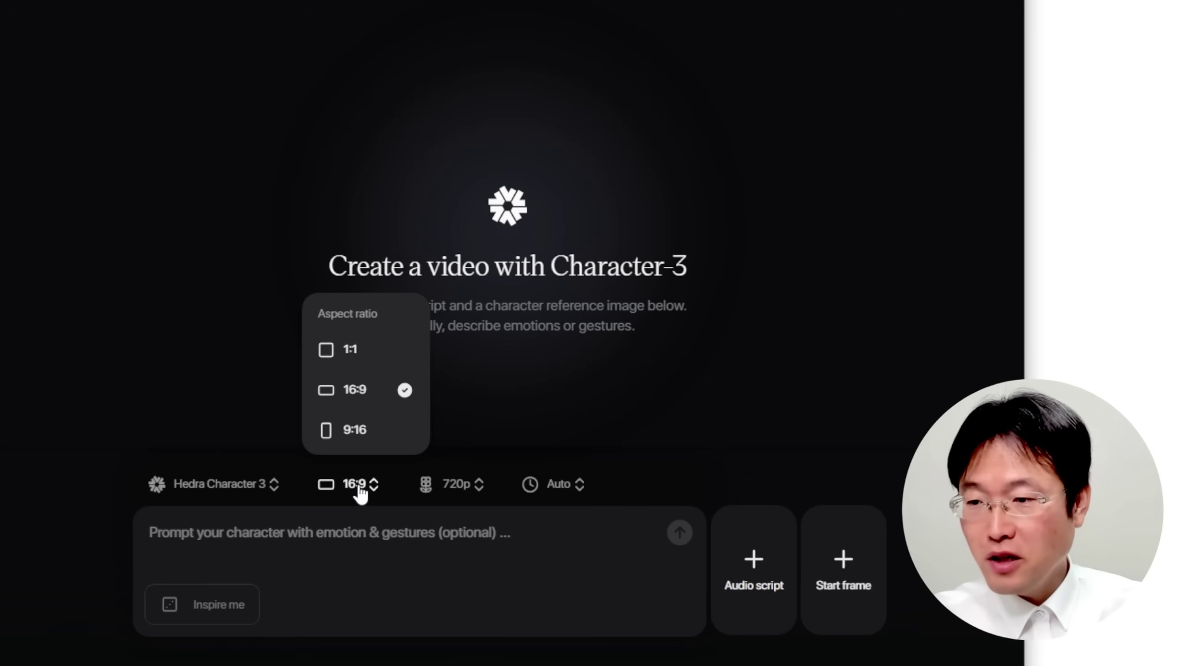
click(376, 433)
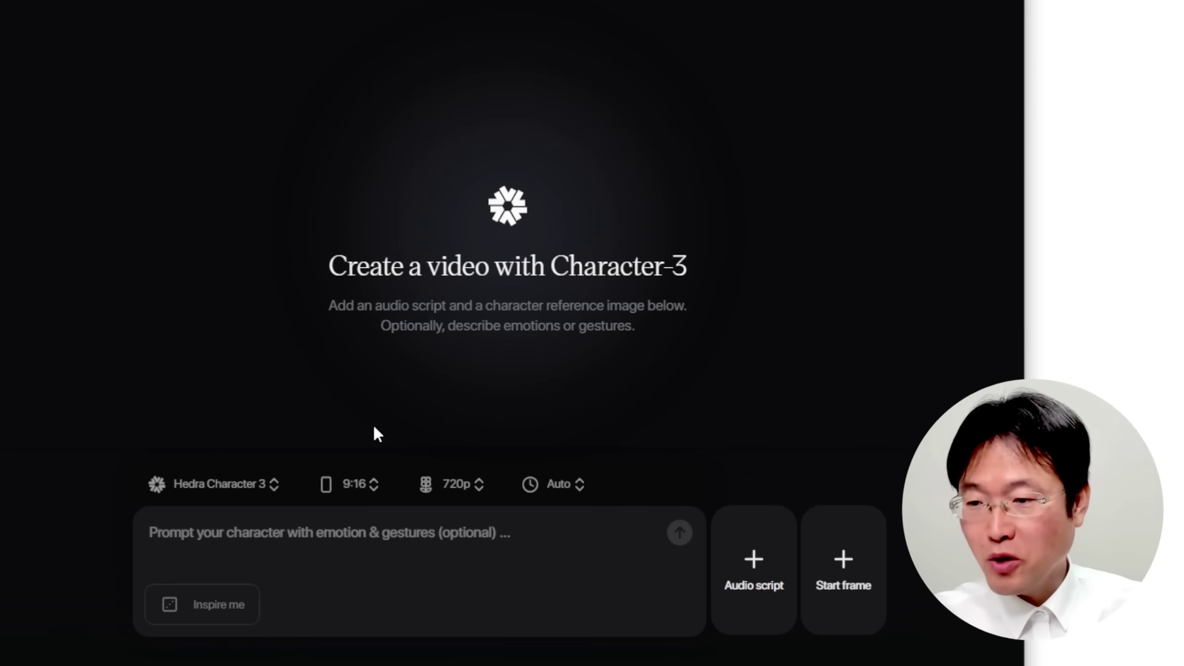
click(461, 485)
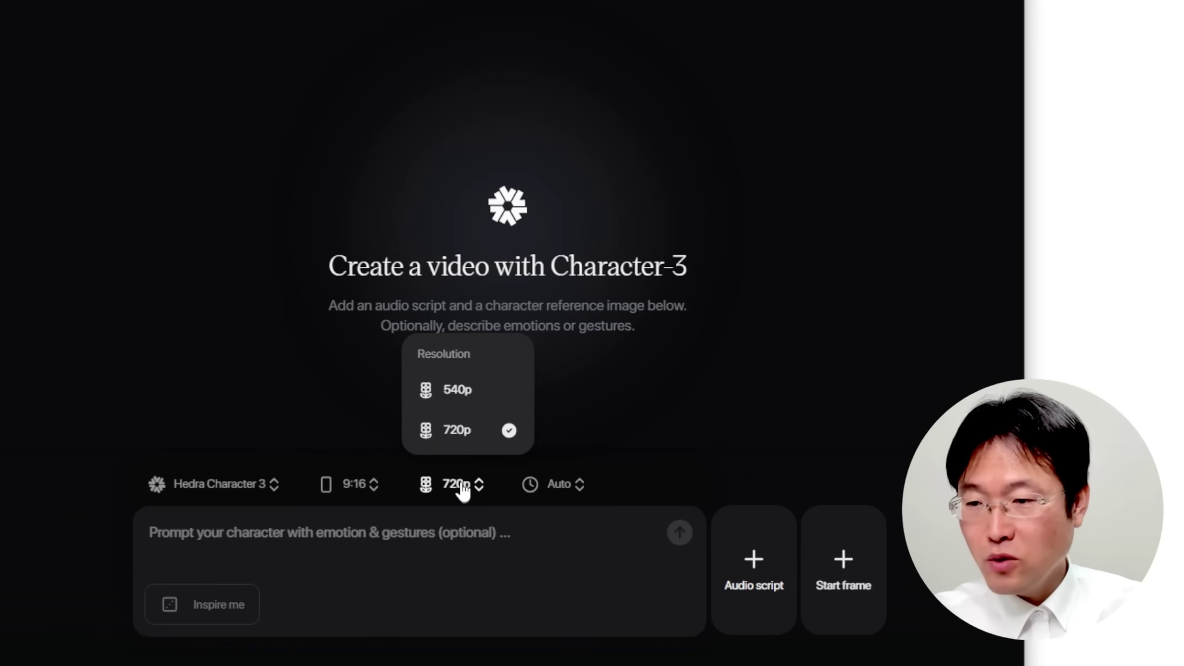
click(522, 434)
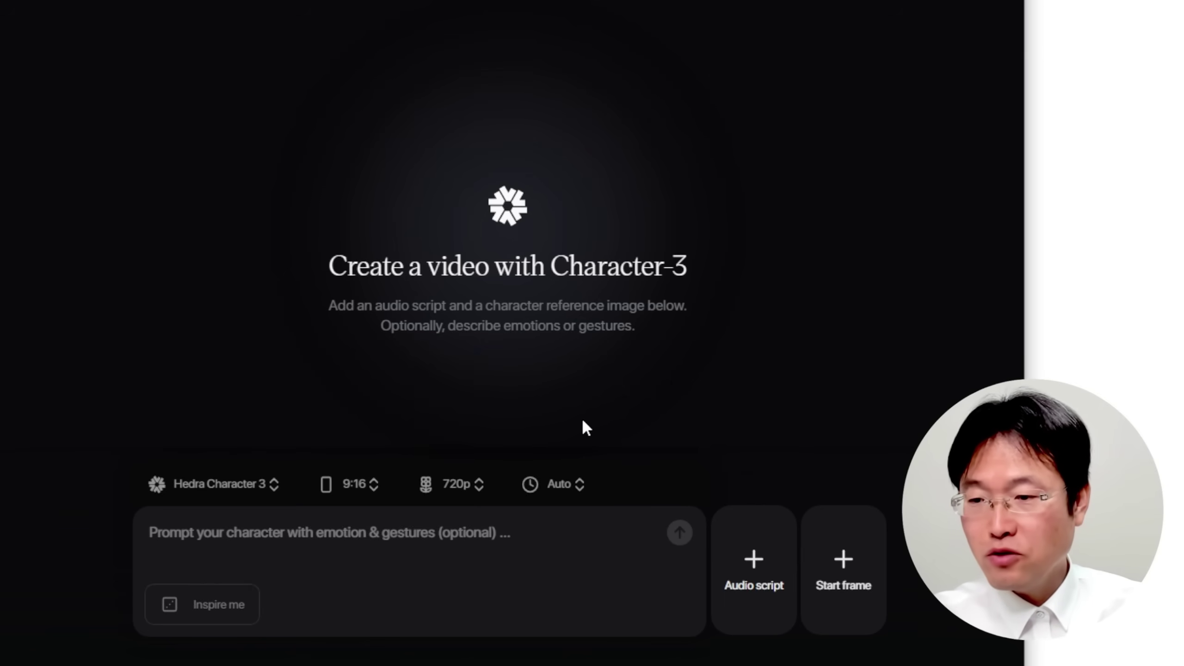
- Search the speech generator's voices for "korea" and close the speech dialog without adding audio
click(756, 581)
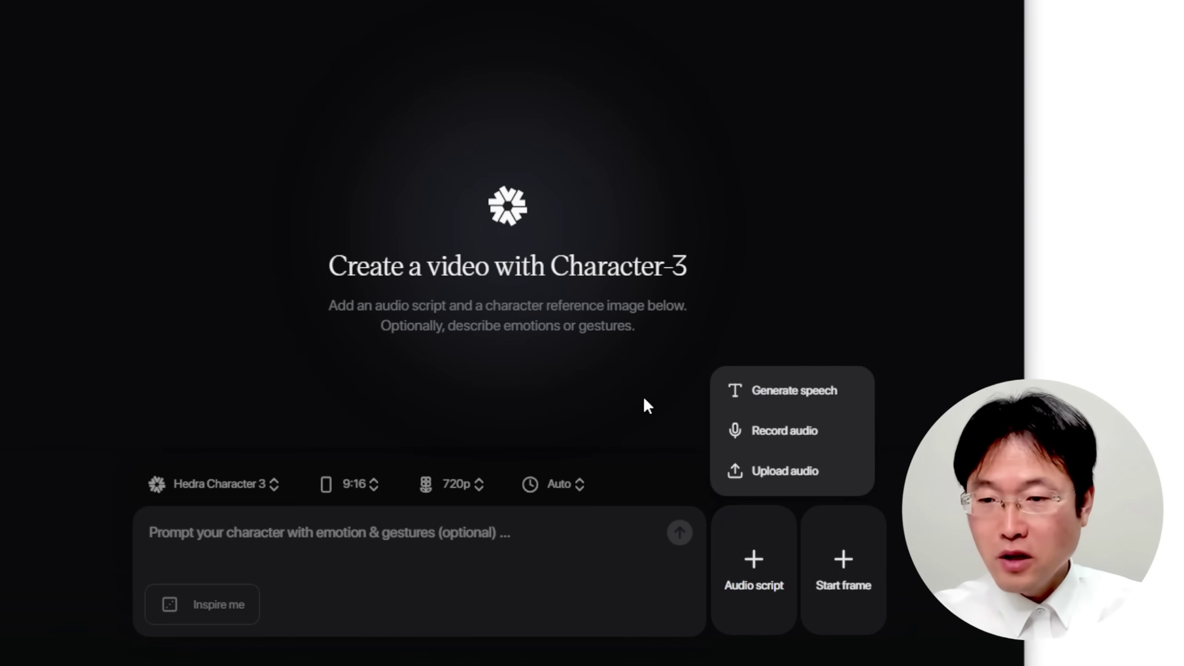
click(779, 393)
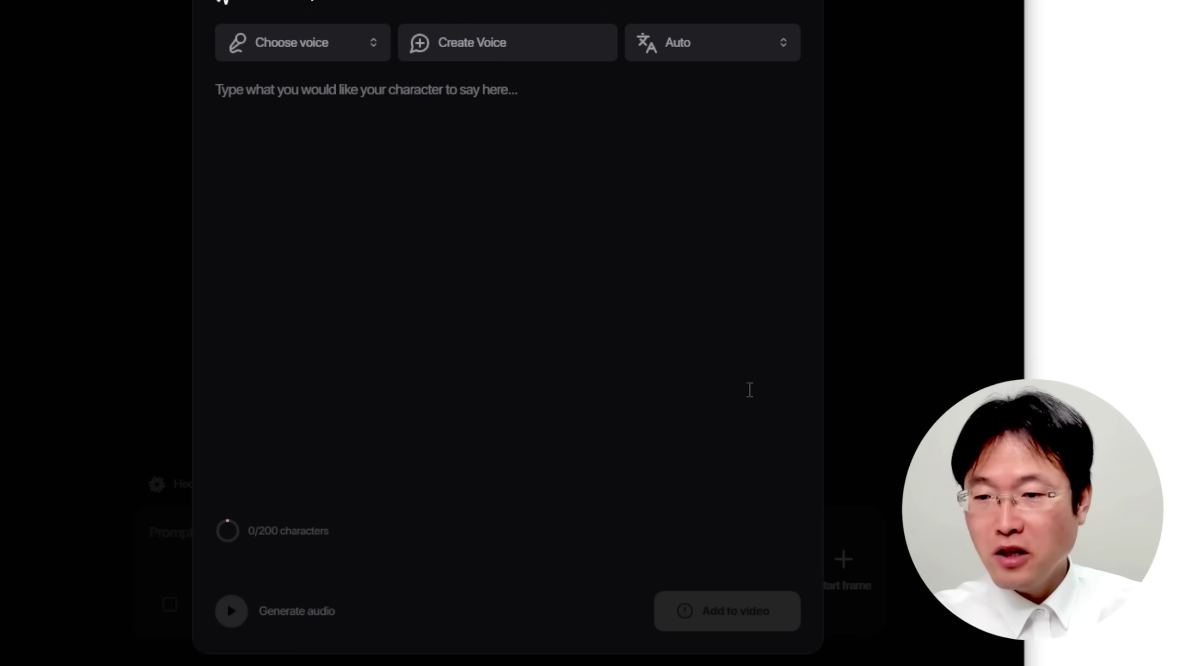
click(340, 56)
text(ㅏㅐ)
key(BackSpace)
key(BackSpace)
text(korea)
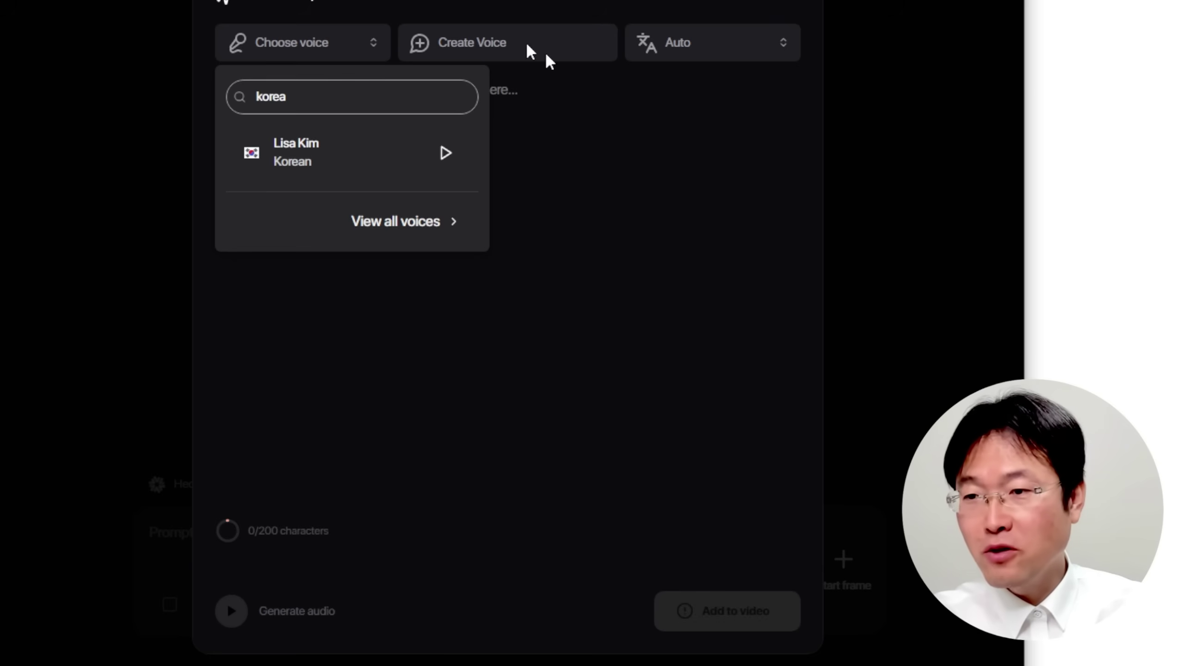
click(585, 168)
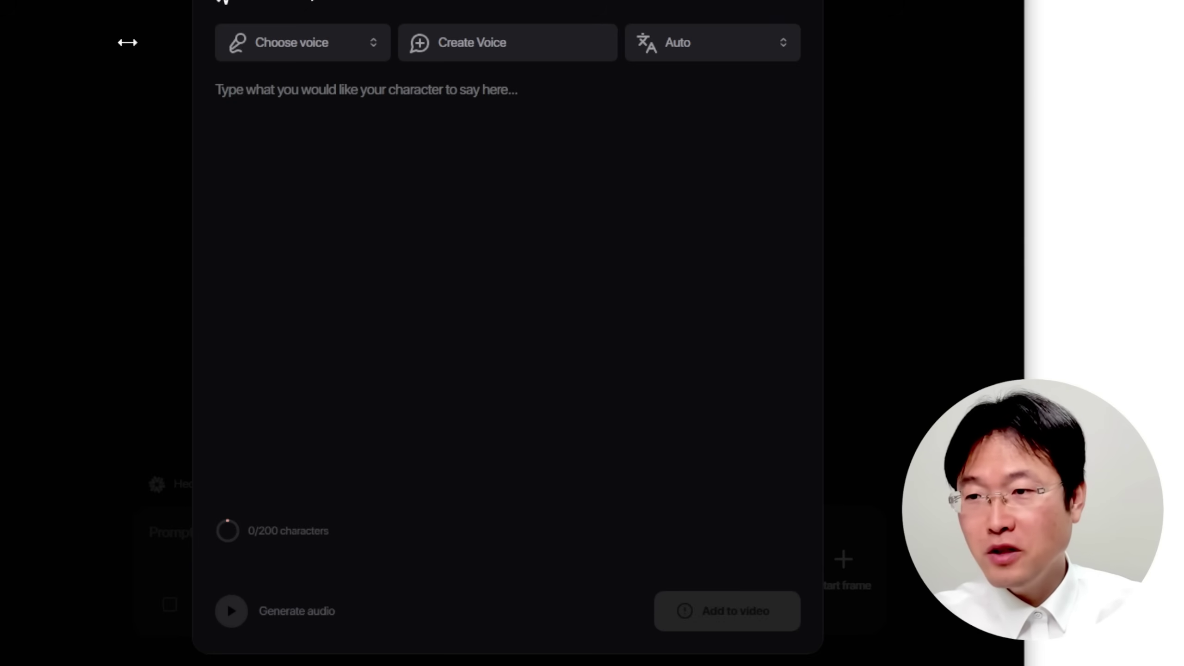
click(796, 3)
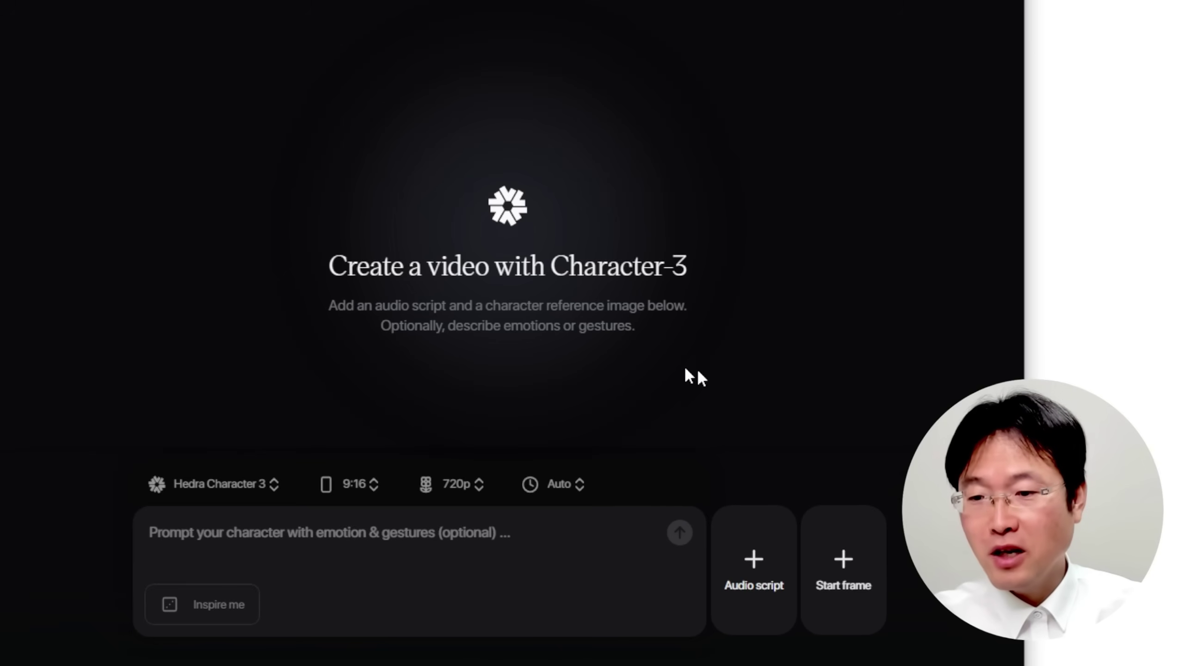
- Upload 신규_프로젝트 (6).mp3 as the video's audio script
click(757, 564)
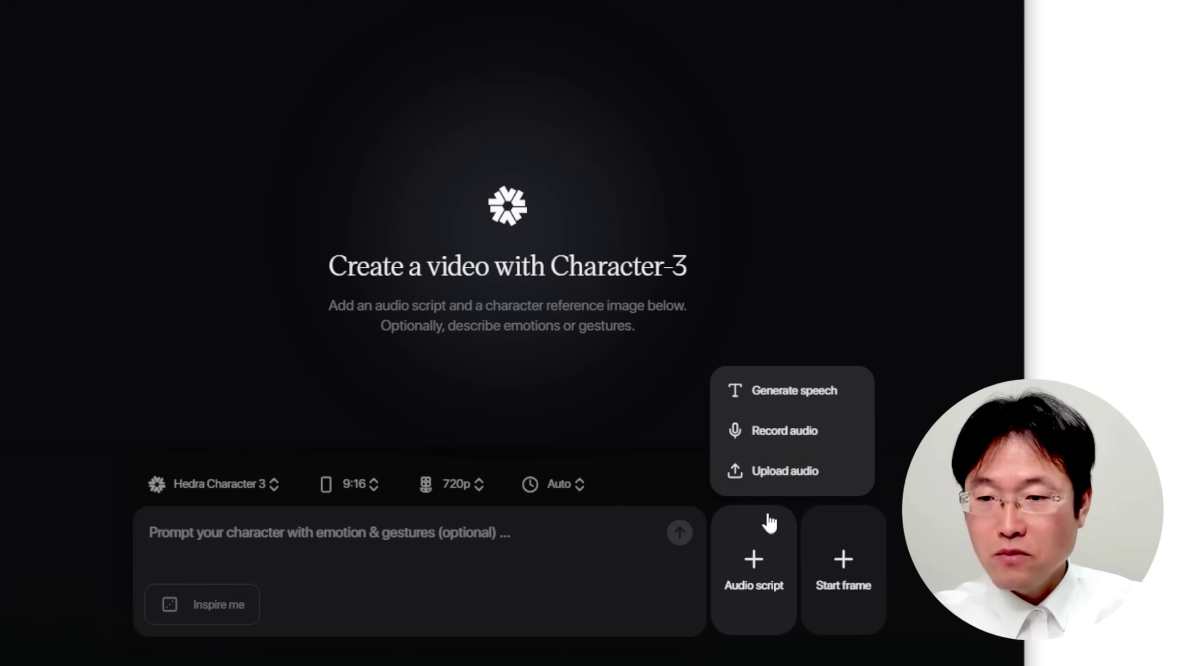
click(808, 472)
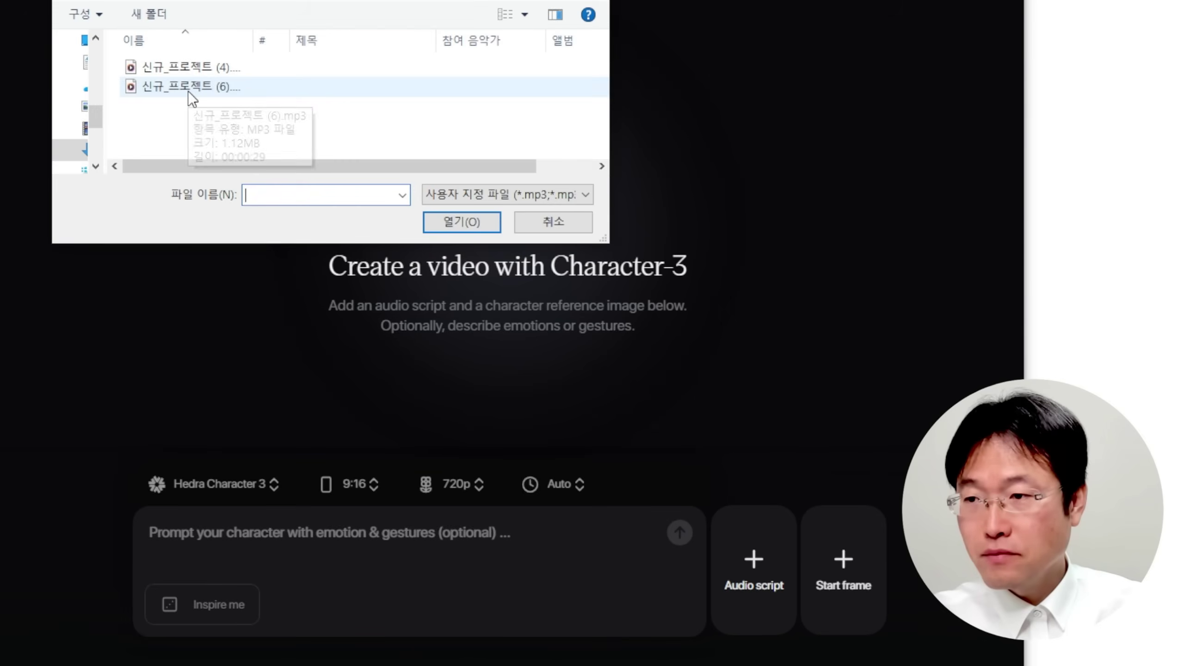
click(187, 89)
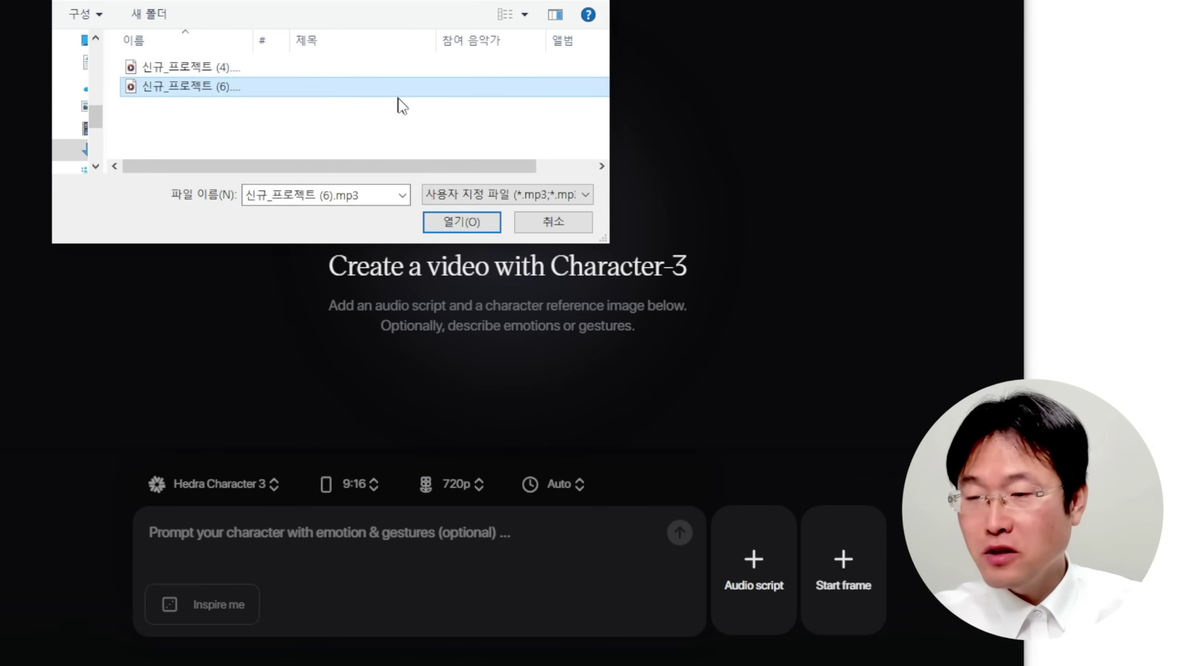
click(447, 220)
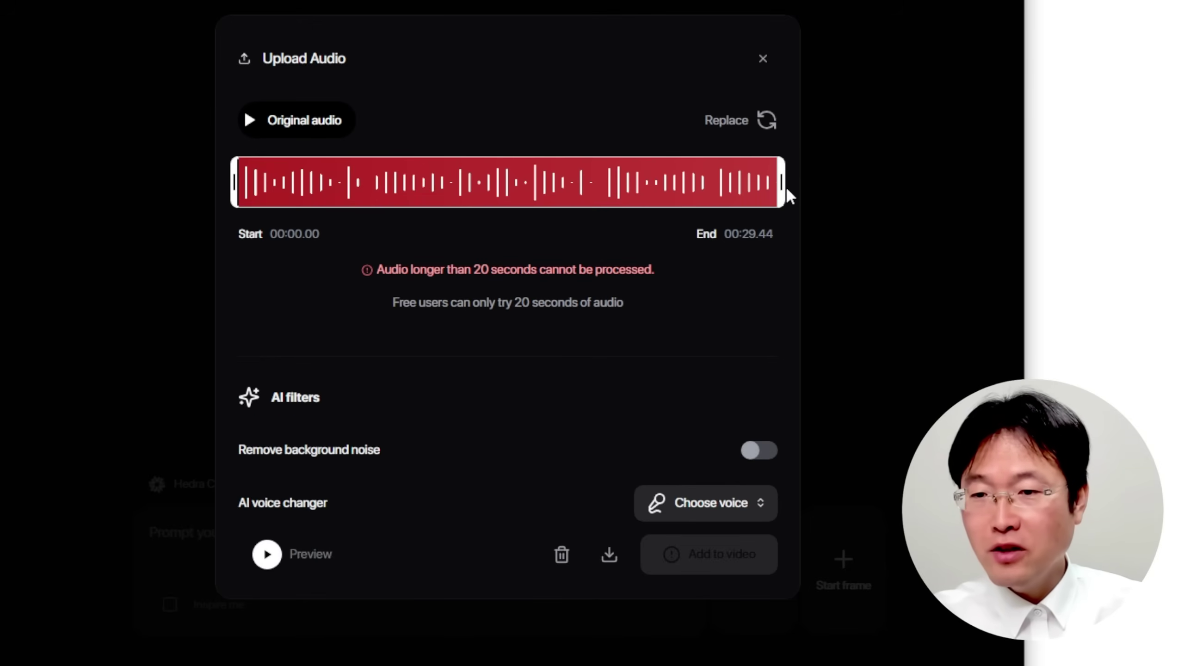
- Trim the uploaded audio to end at 00:19.85, preview it and add it to the video
drag(779, 187, 601, 176)
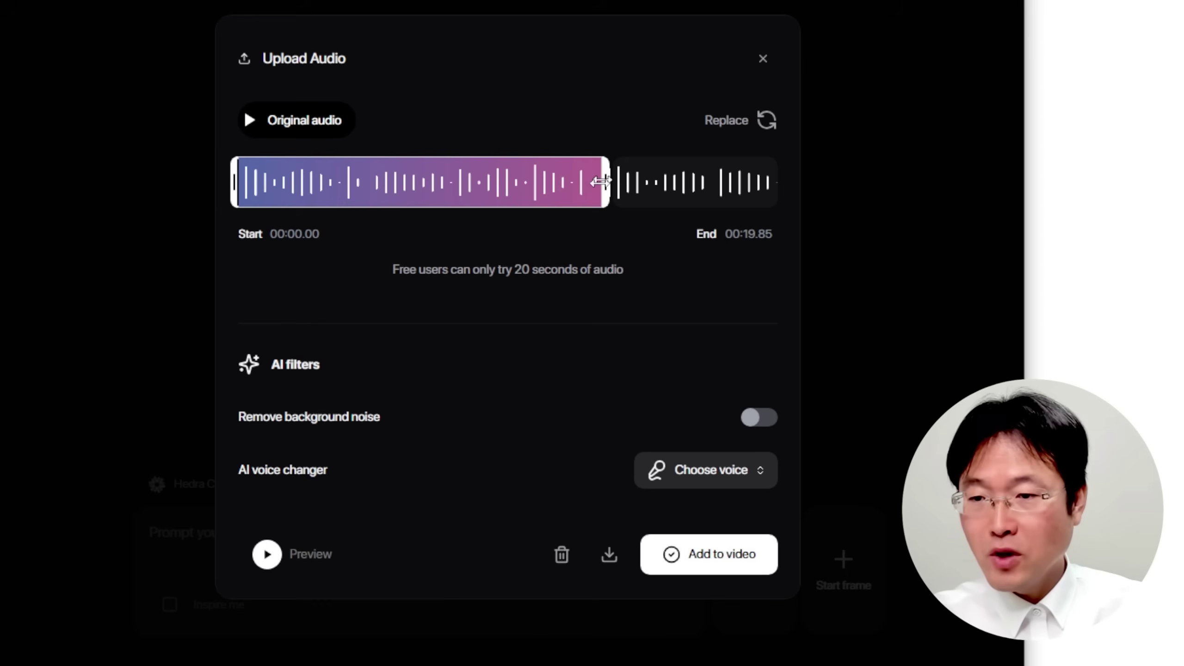
click(252, 122)
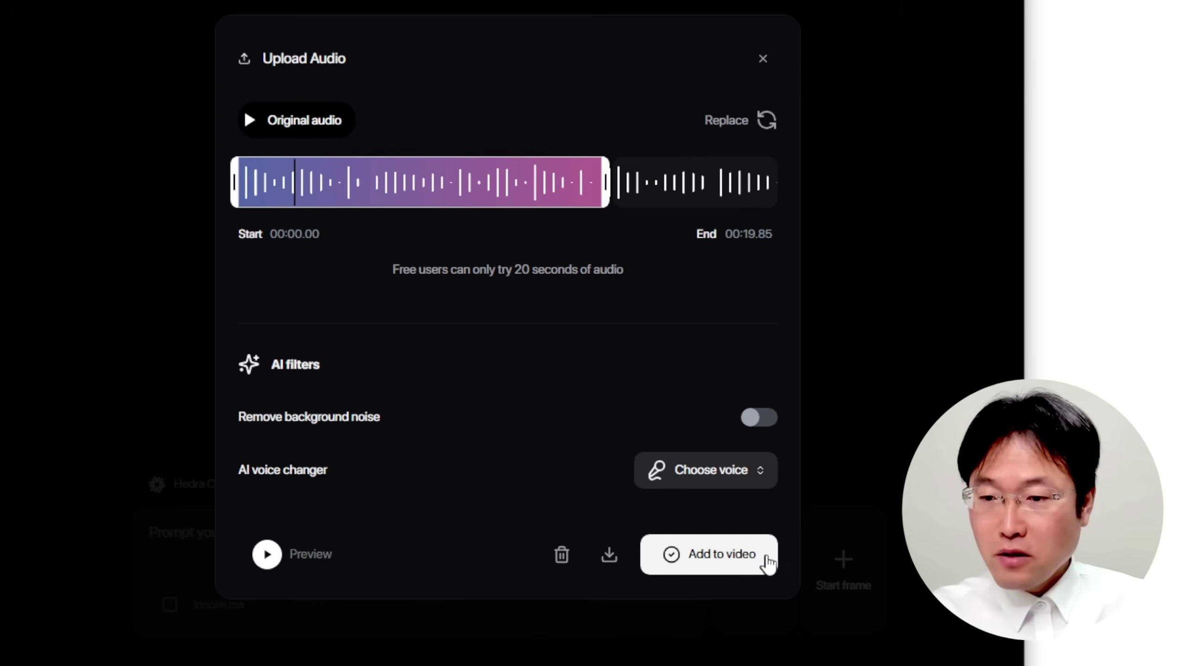
click(741, 560)
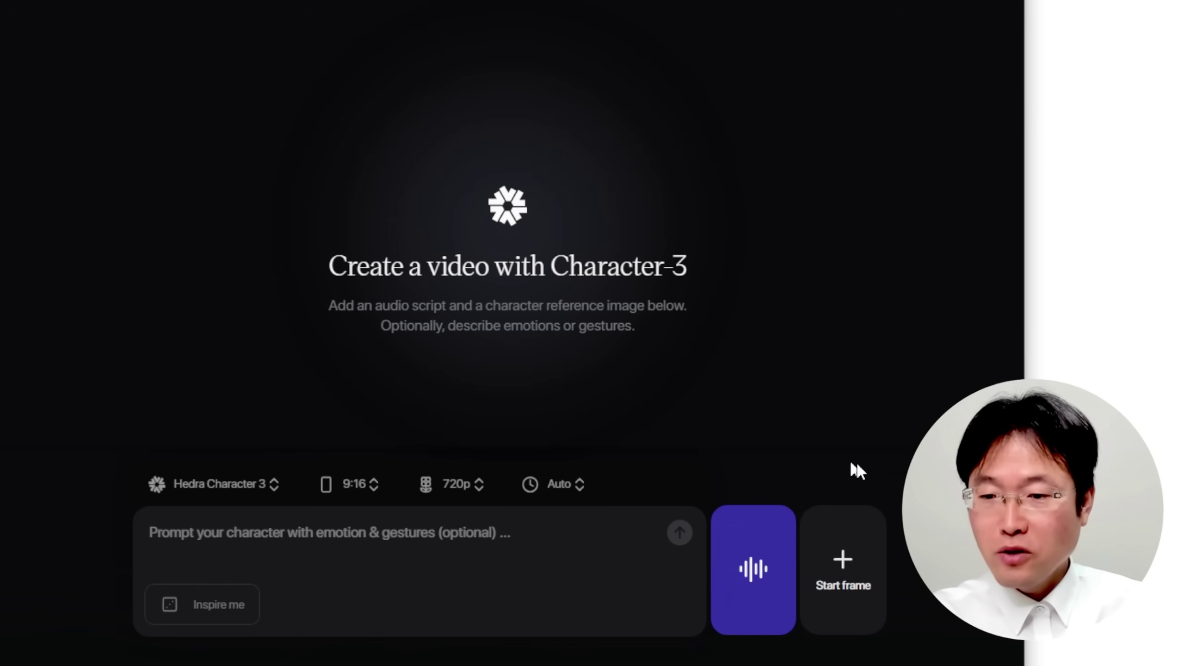
- Upload the elderly woman's portrait piclumen-1745285955548.png as the start frame
click(851, 569)
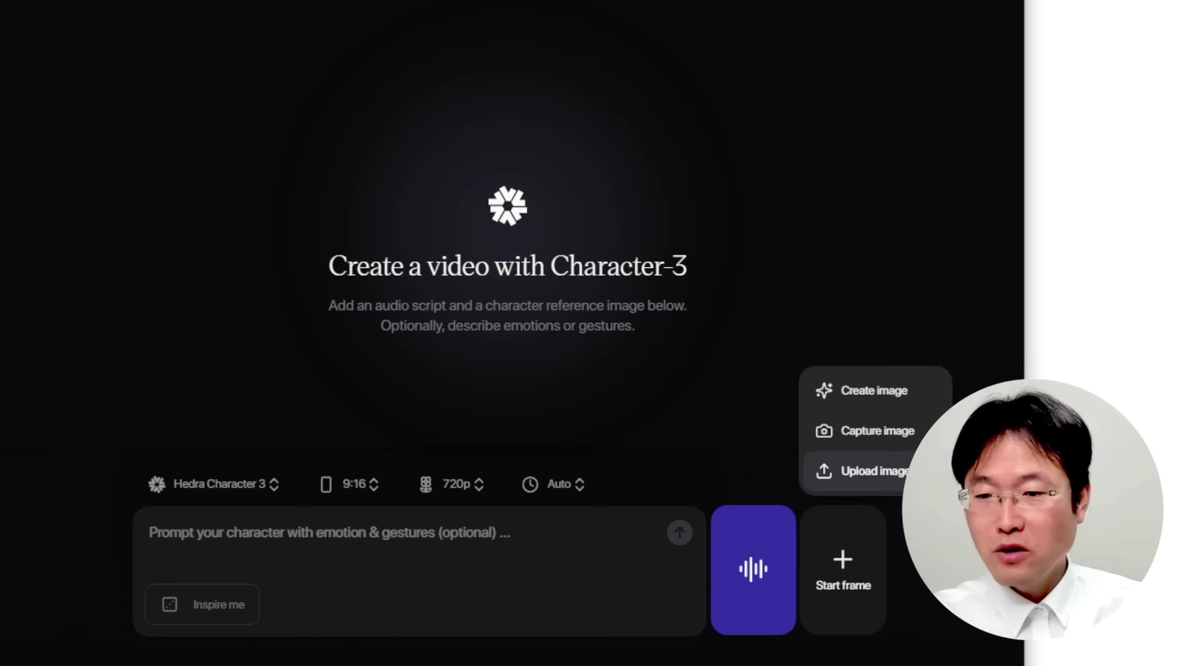
click(872, 471)
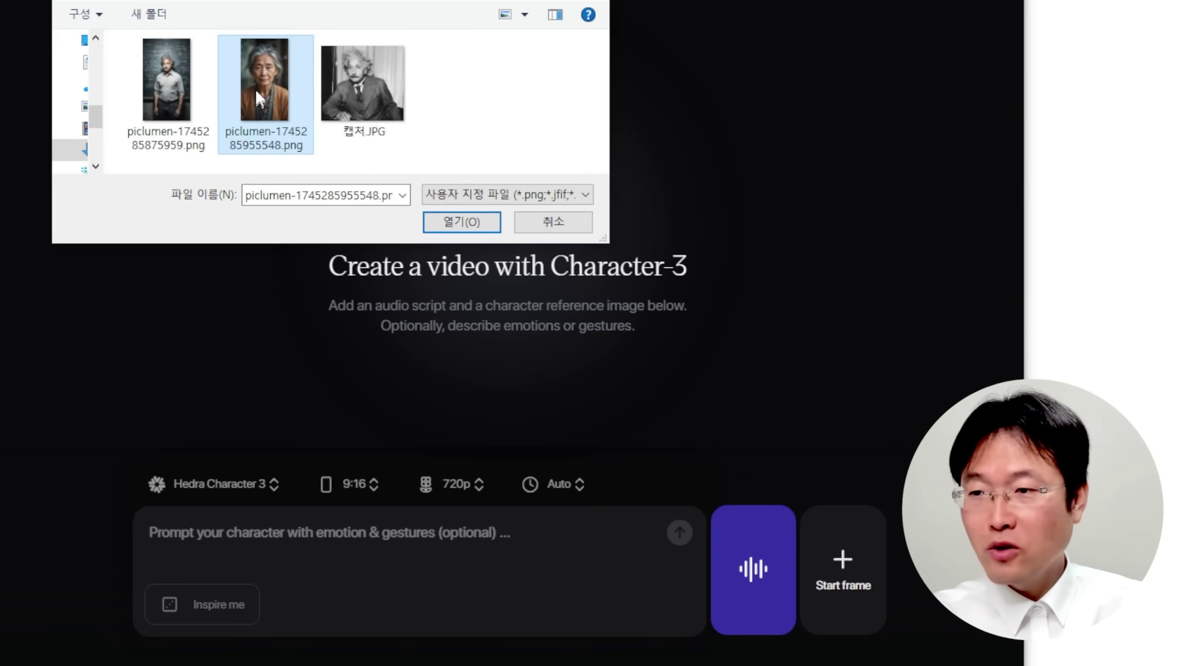
click(471, 220)
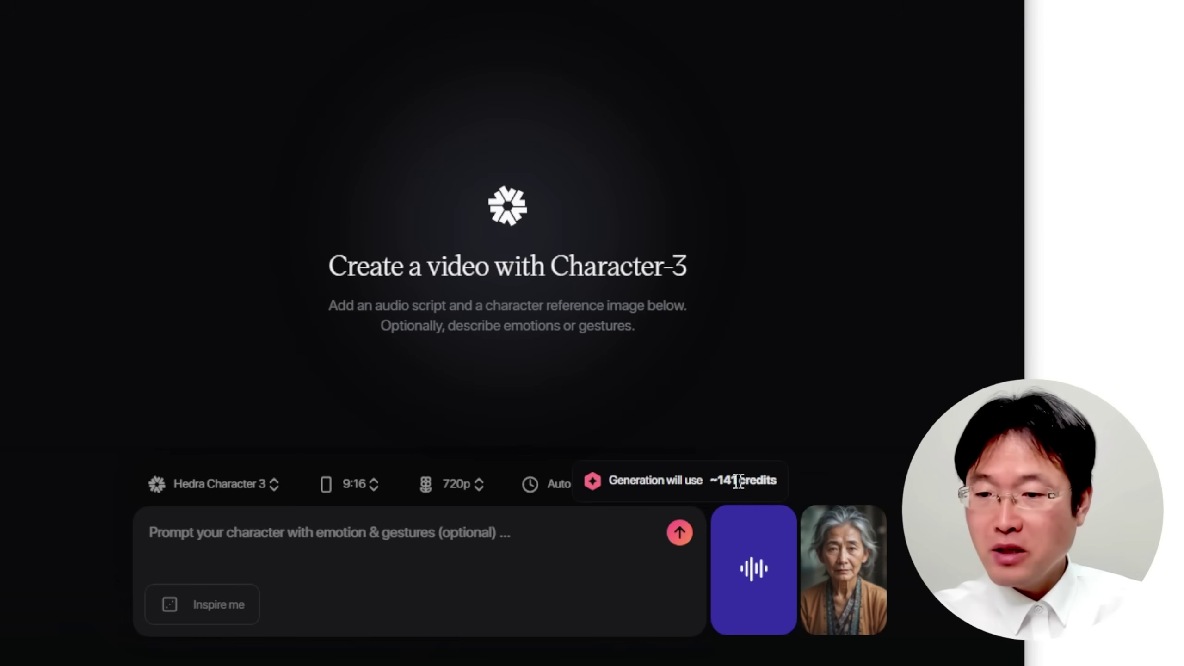
- Generate the talking-character video through the free queue and play the finished clip
click(679, 534)
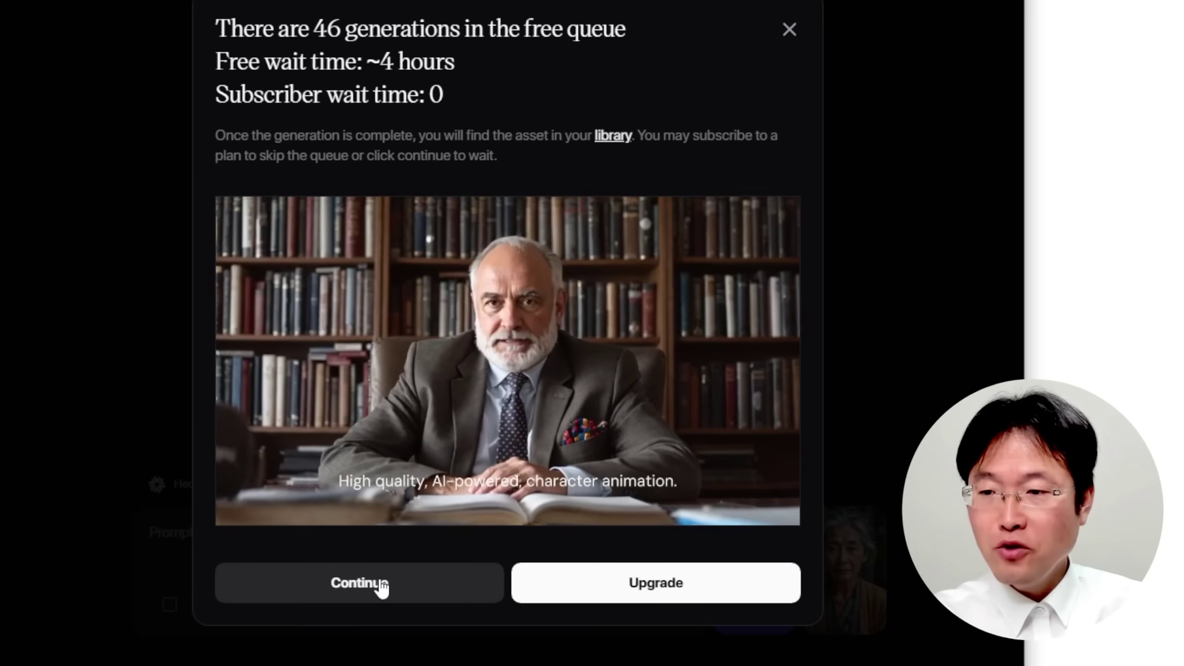
click(378, 586)
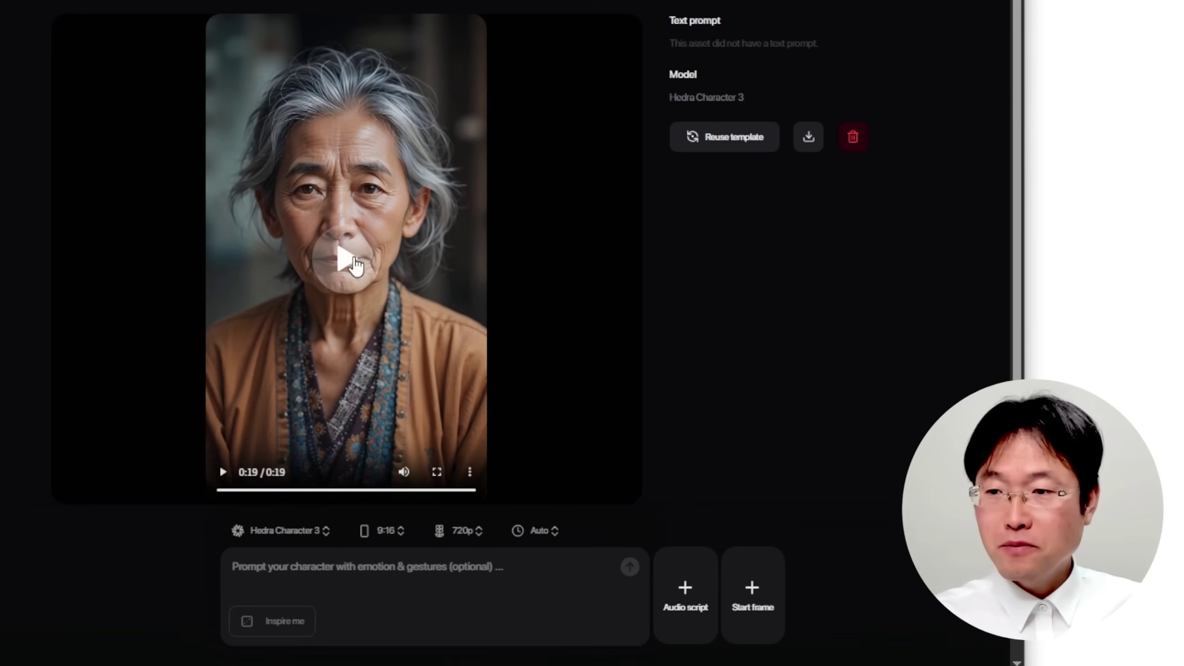
click(361, 267)
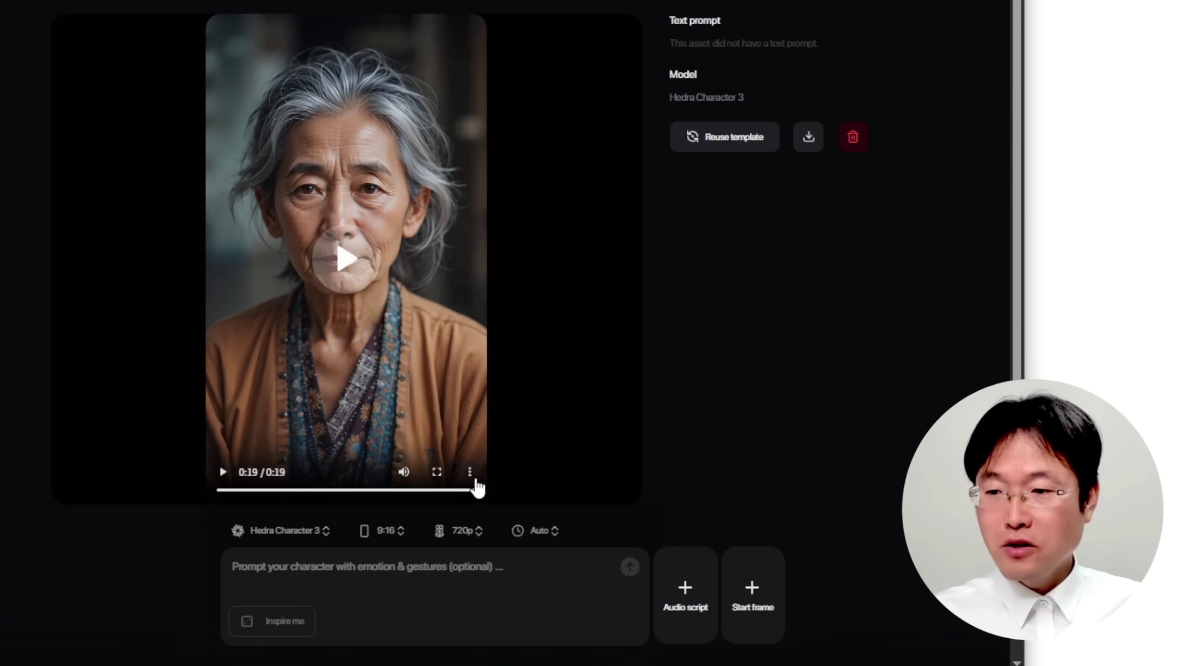
- Download the elderly woman's finished video, continuing with the download instead of upgrading for a watermark-free version
click(469, 474)
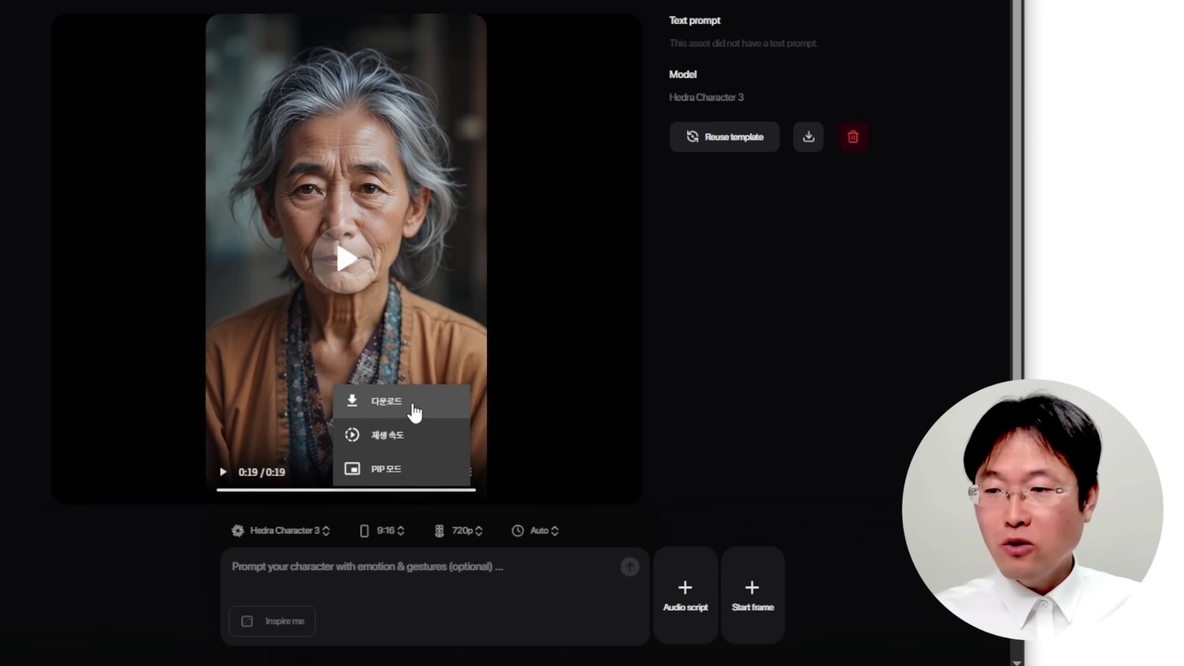
click(412, 413)
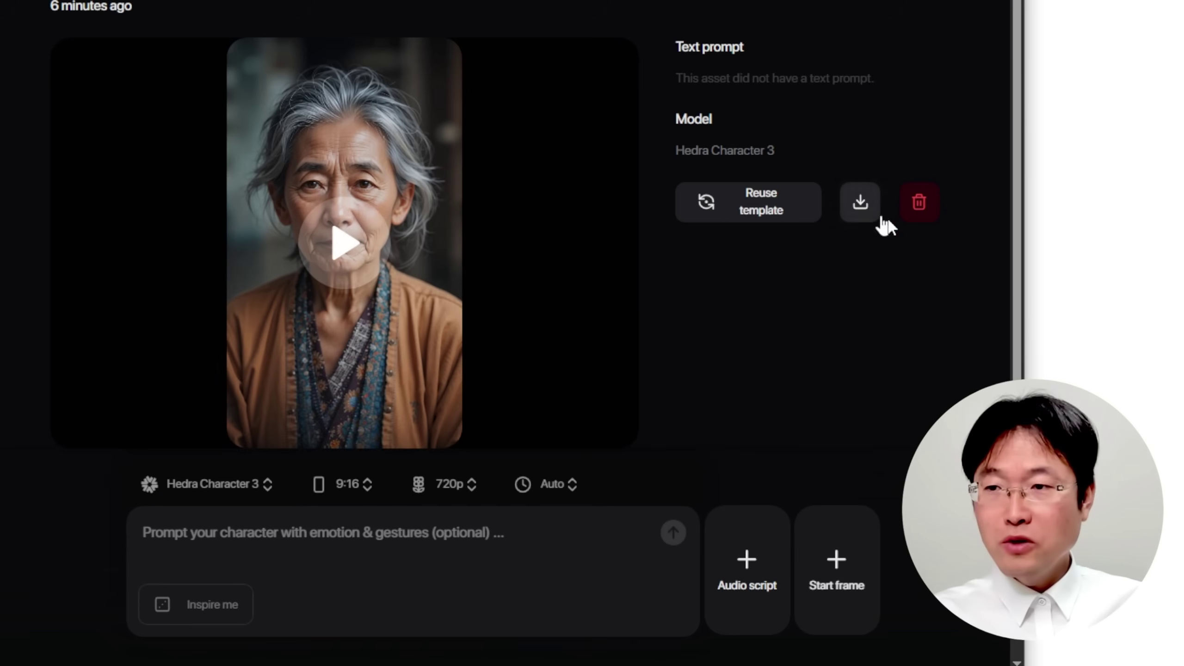
click(861, 204)
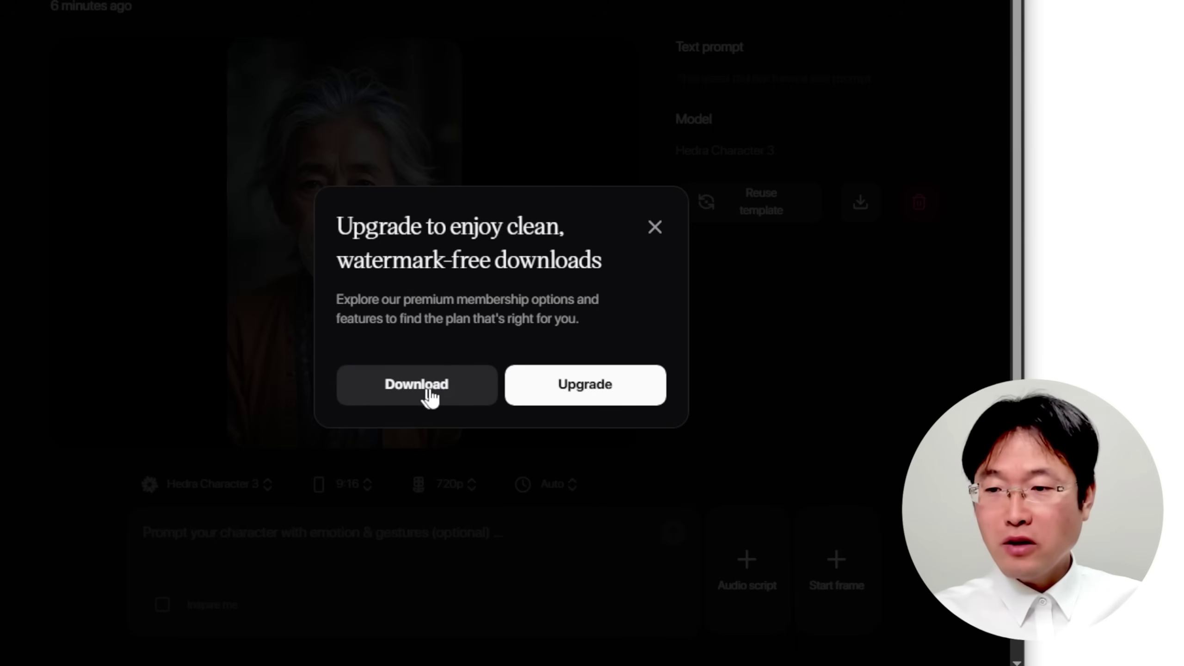
click(465, 393)
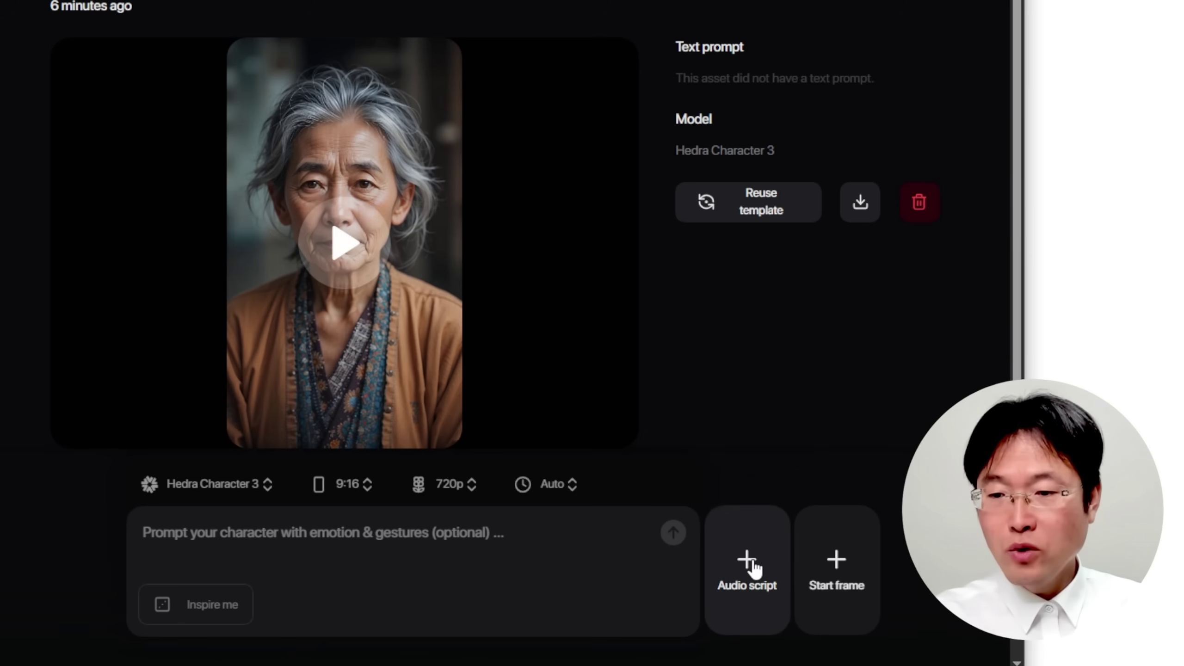
- Upload 신규_프로젝트 (5).mp3 as the audio script for a new video
click(749, 559)
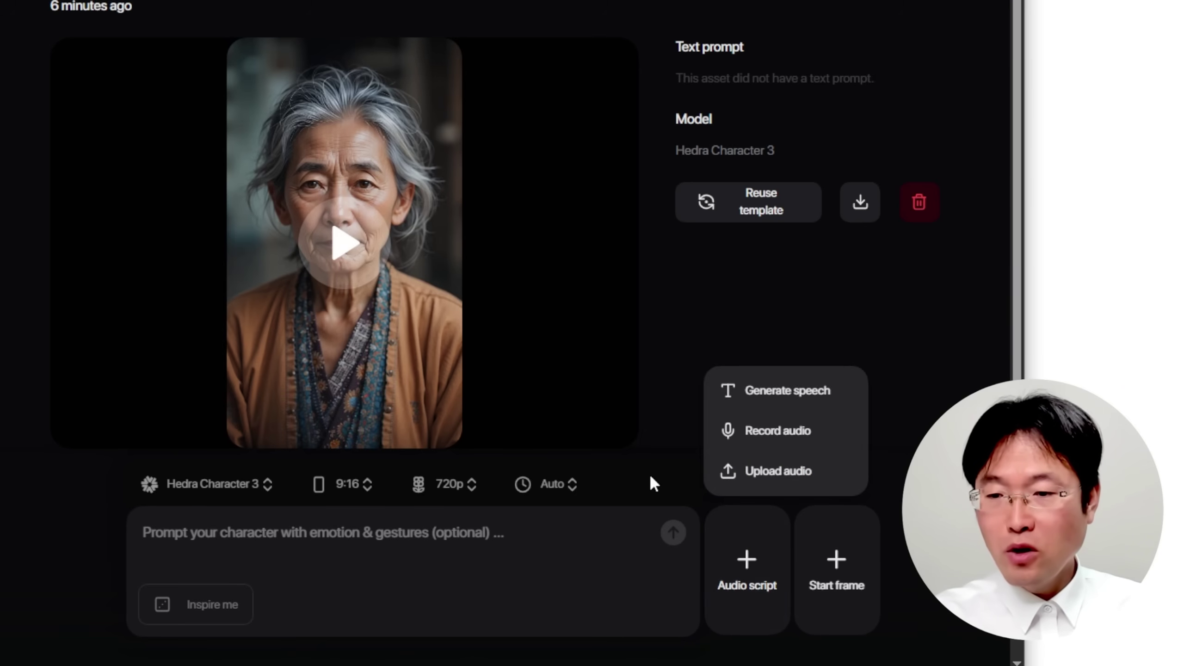
click(837, 480)
click(212, 164)
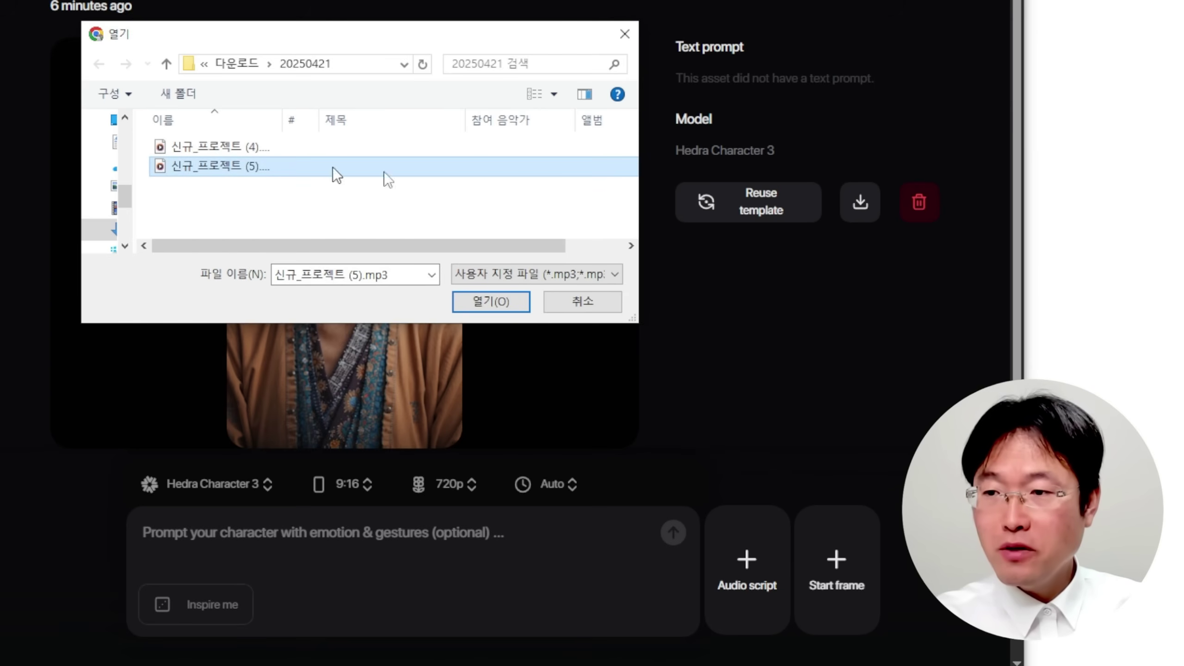
click(505, 304)
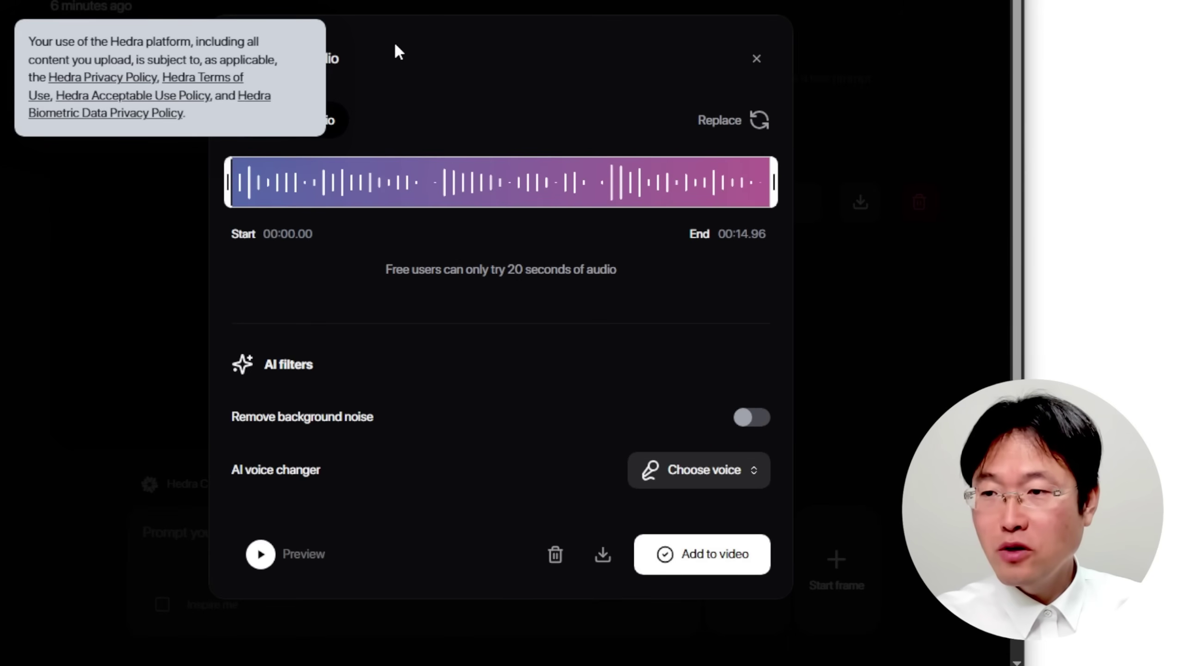
- Preview the beginning of the uploaded audio, pause it and add the full clip to the video
click(306, 133)
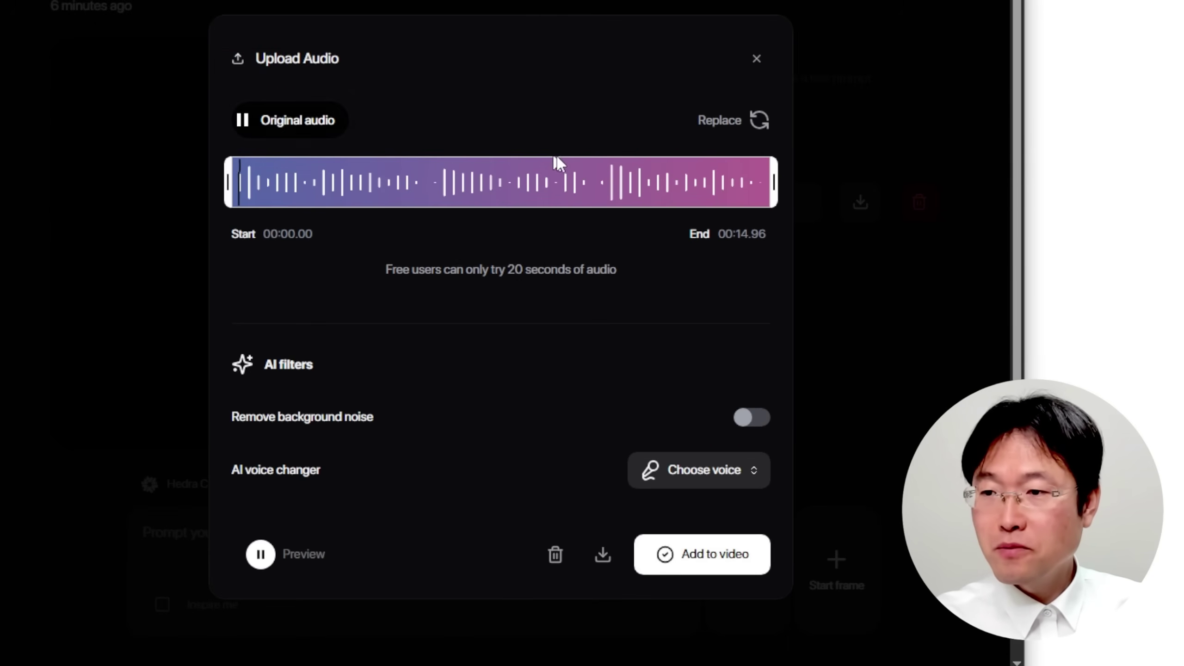
click(243, 125)
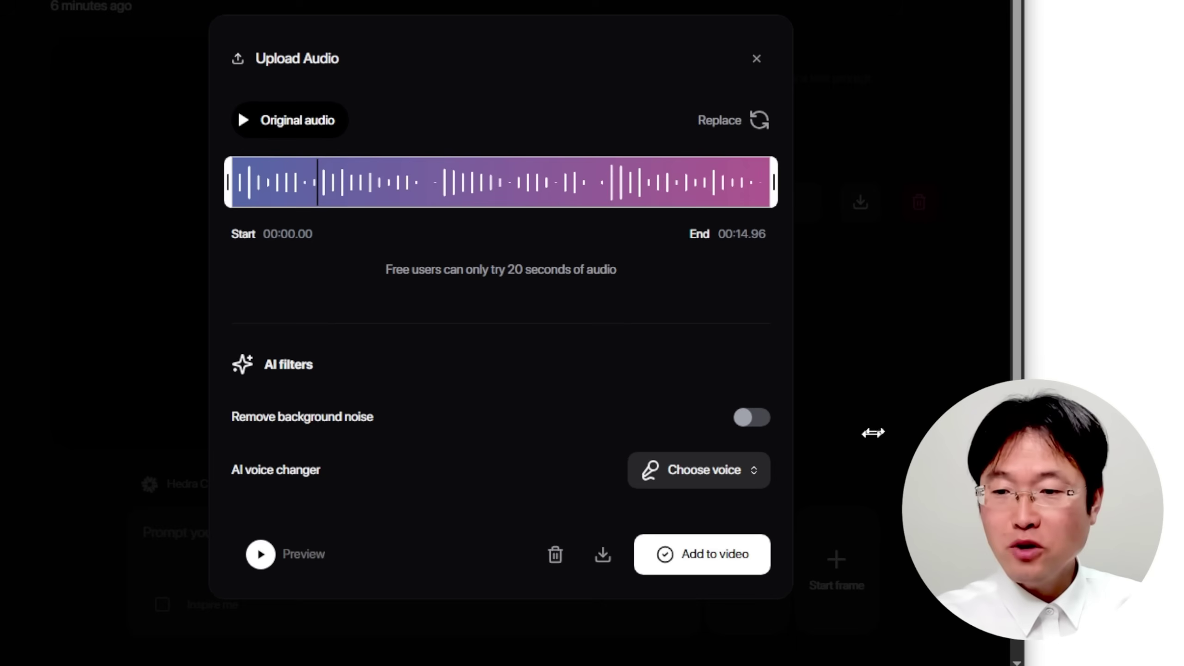
click(753, 556)
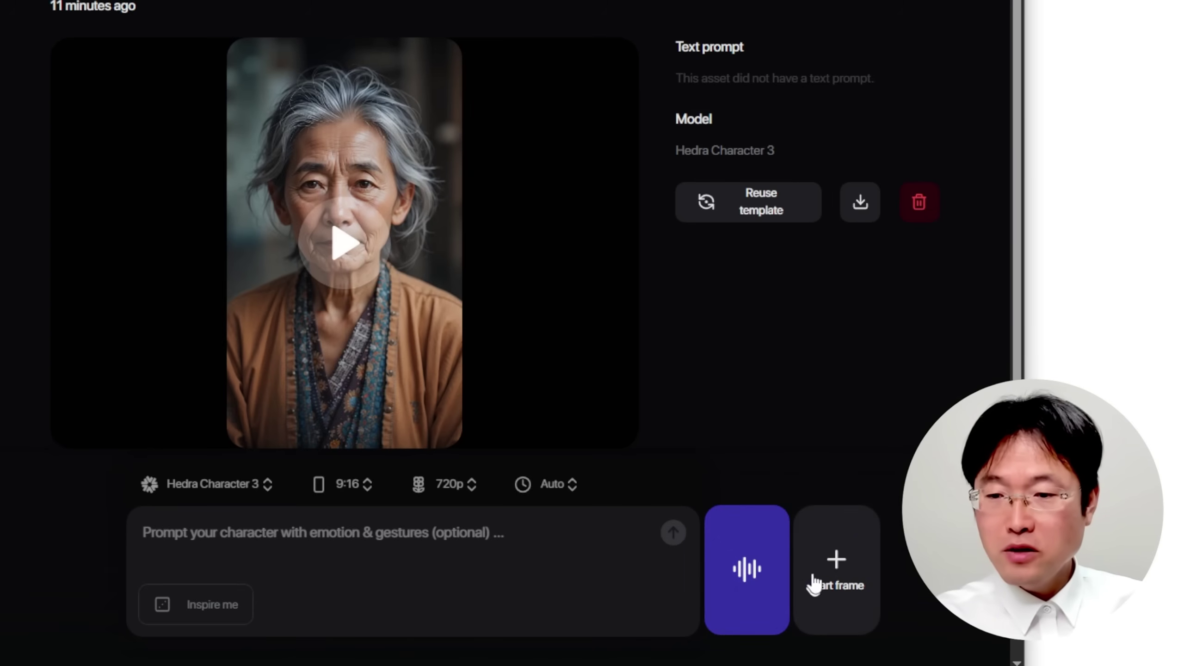
- Upload piclumen-1745285875959.png, the man in front of the blackboard, as the start frame
click(841, 570)
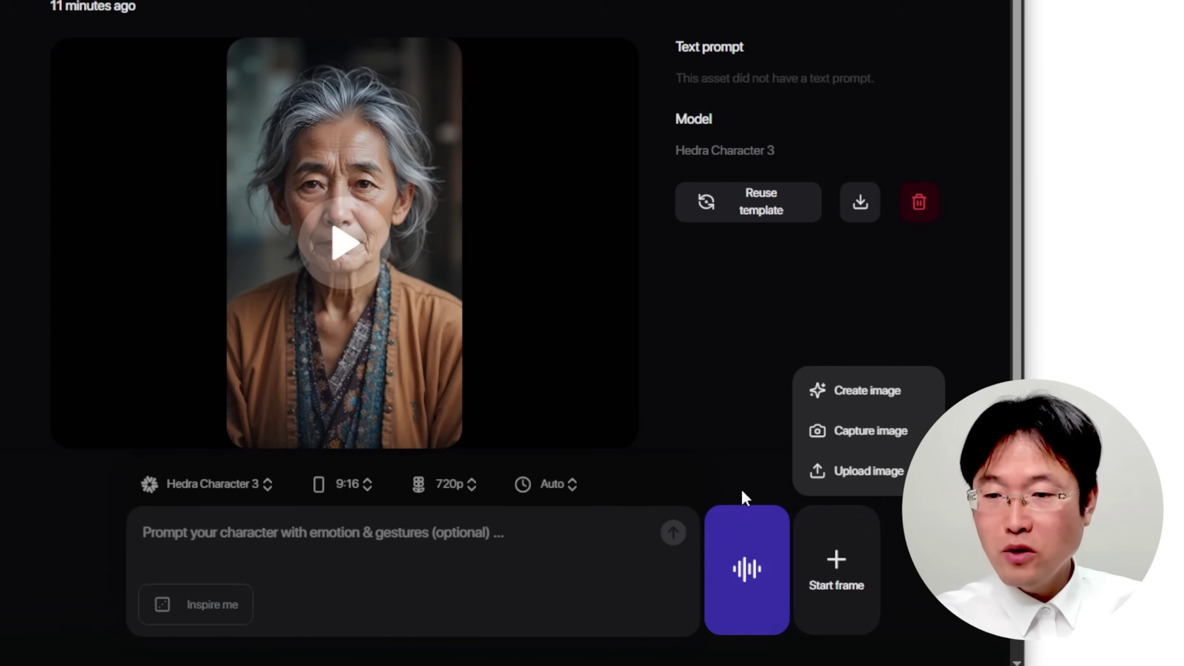
click(877, 471)
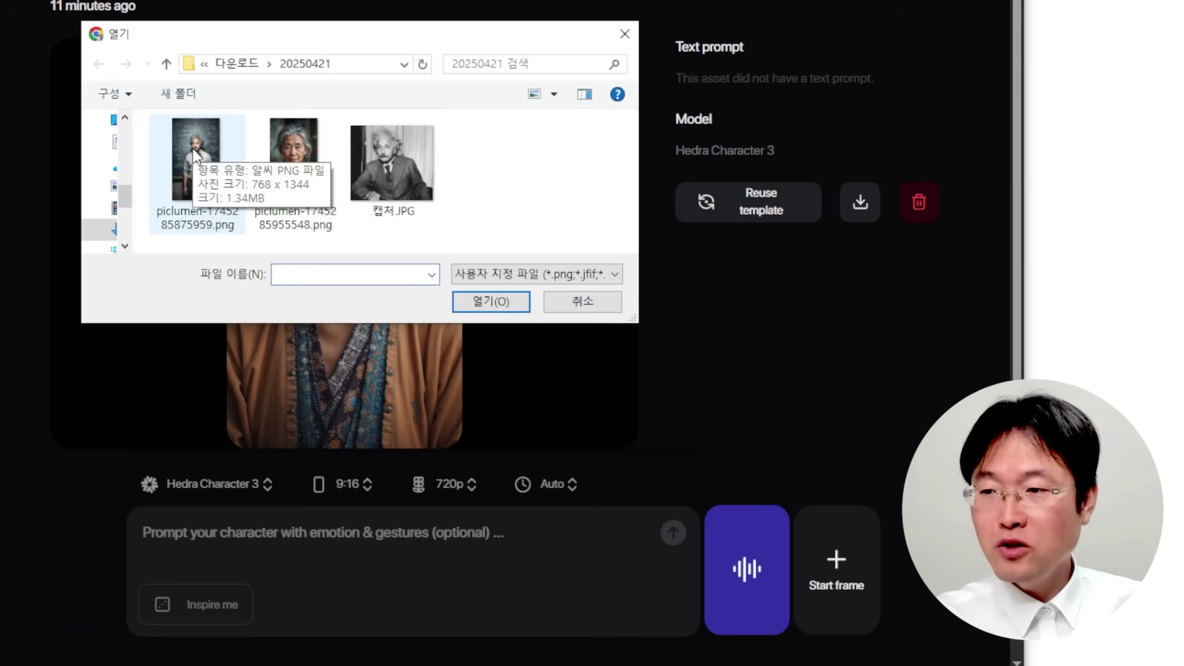
click(195, 155)
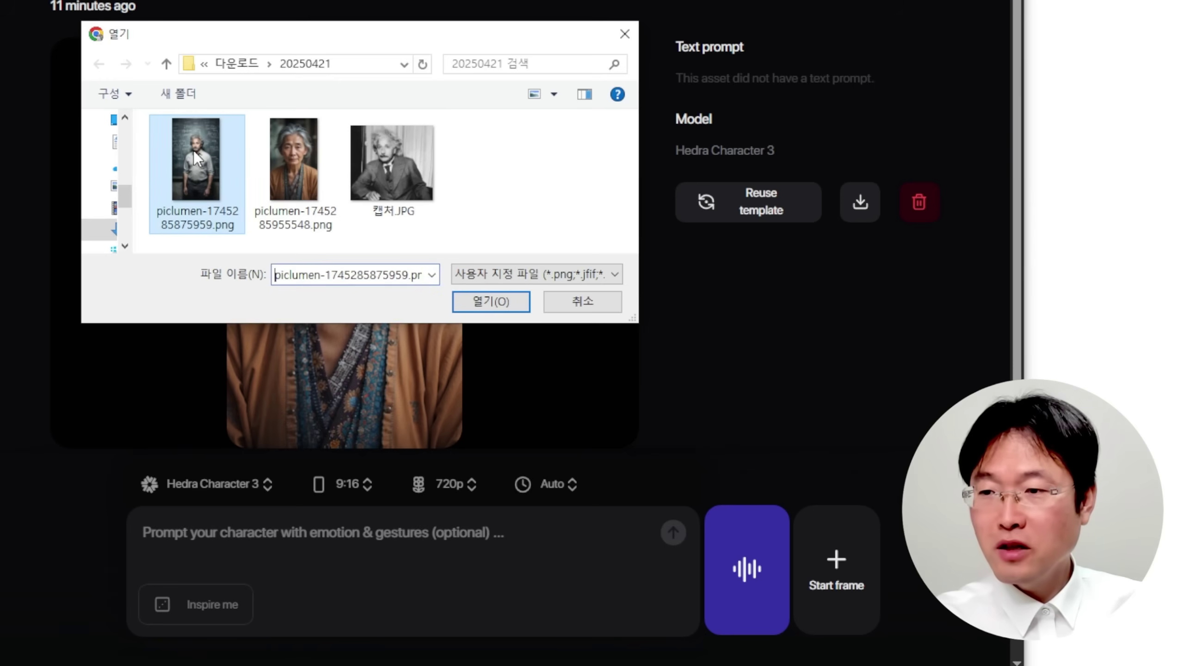
click(491, 301)
mouse_move(839, 541)
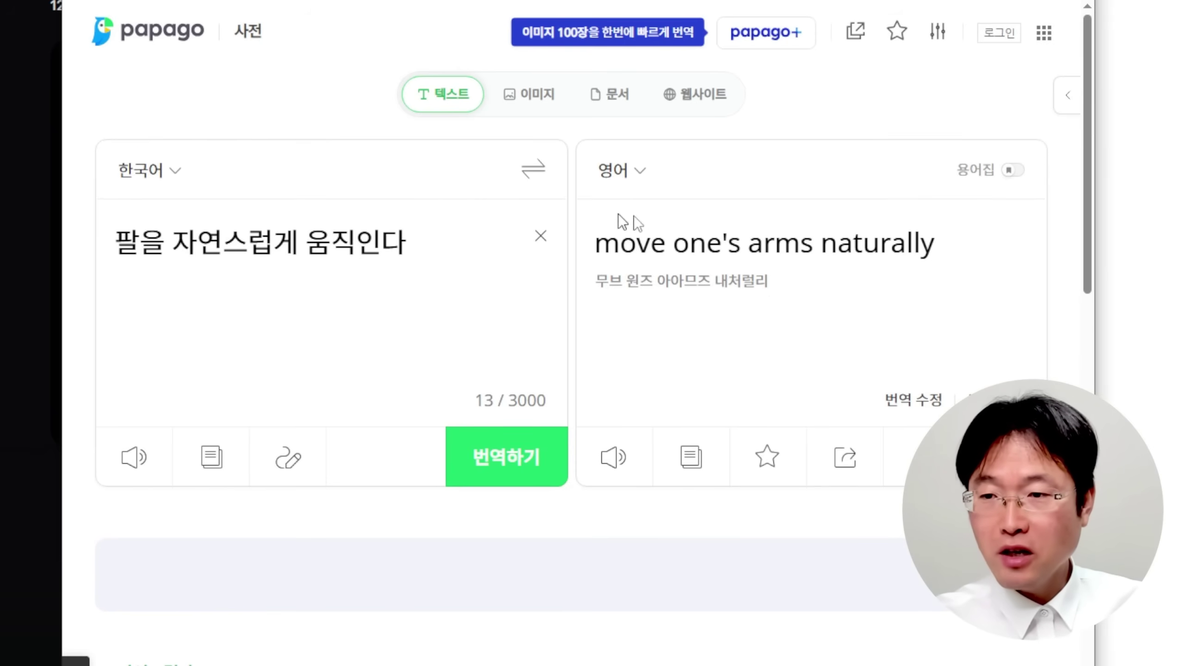
- Copy the English translation "move one's arms naturally" from Papago and enter it as the character prompt in Hedra
click(533, 172)
click(534, 172)
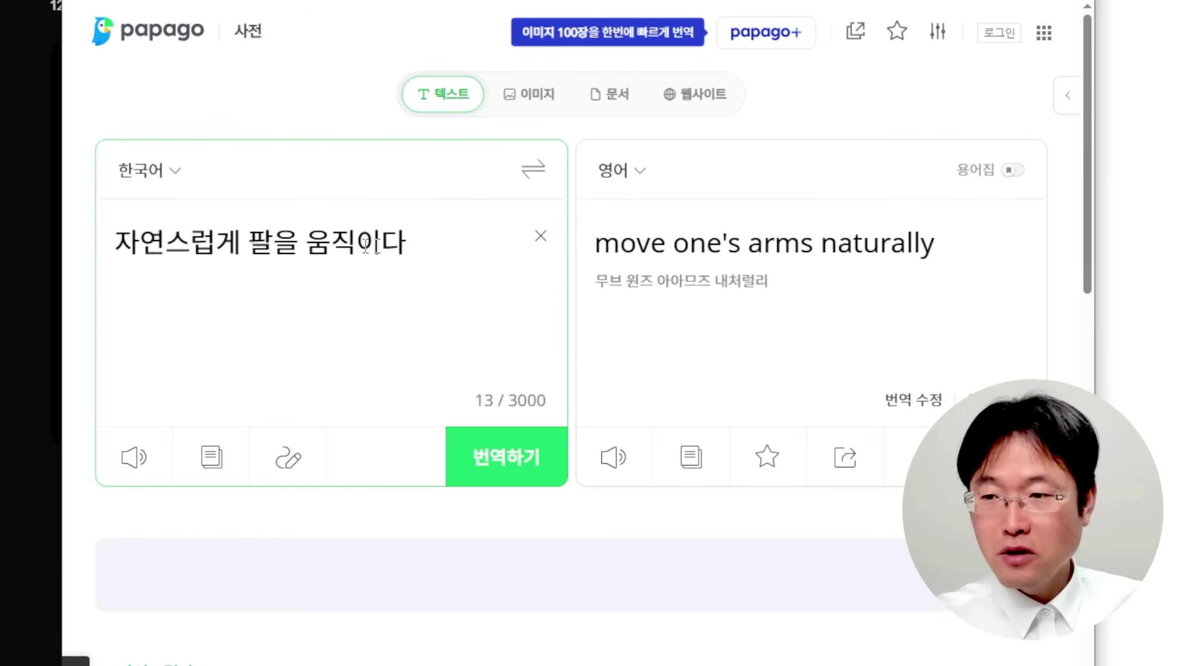
click(693, 456)
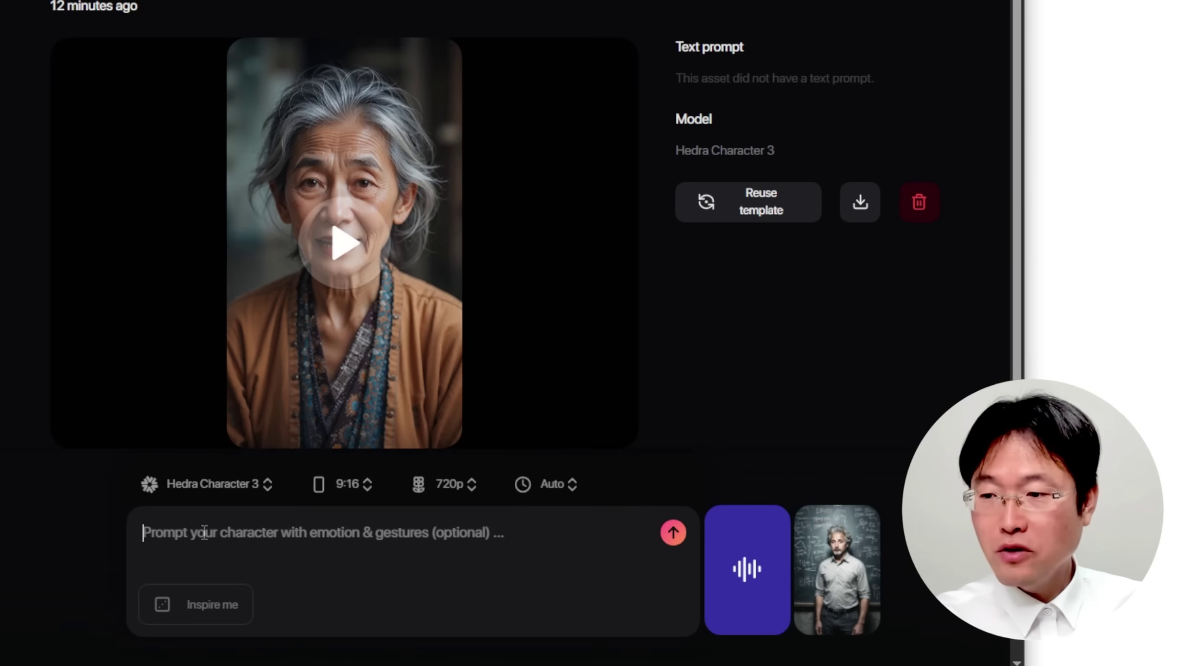
click(204, 533)
key(ctrl+v)
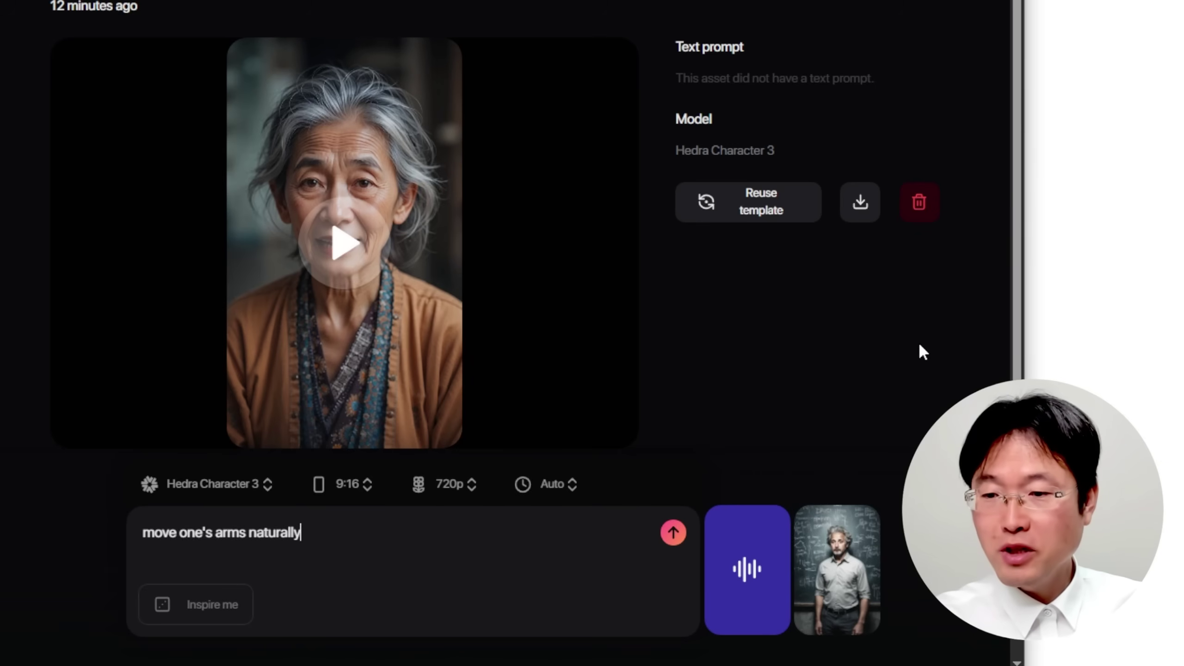
- Generate the video of the man at the blackboard and play the finished clip
click(672, 534)
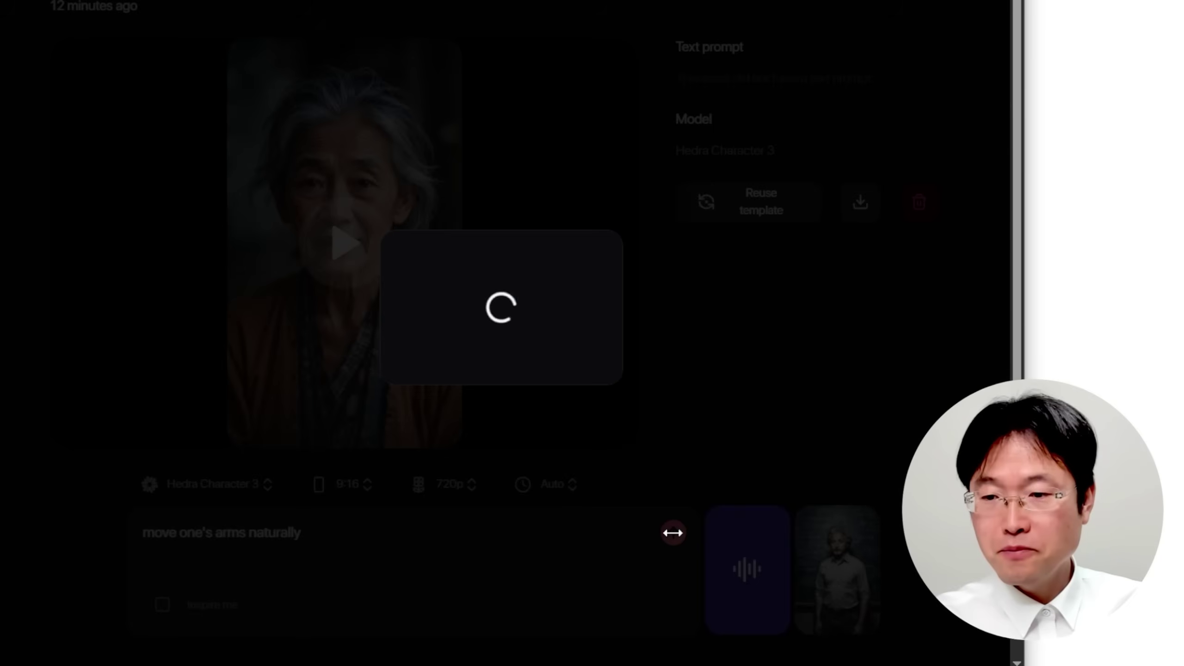
click(435, 577)
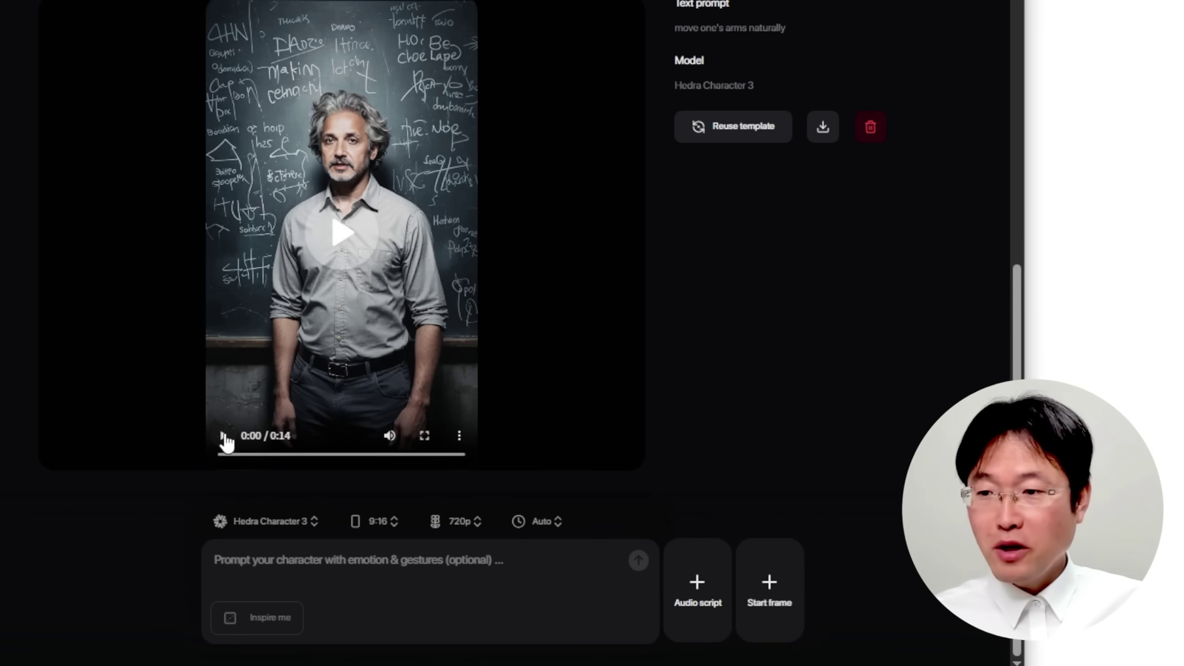
click(224, 436)
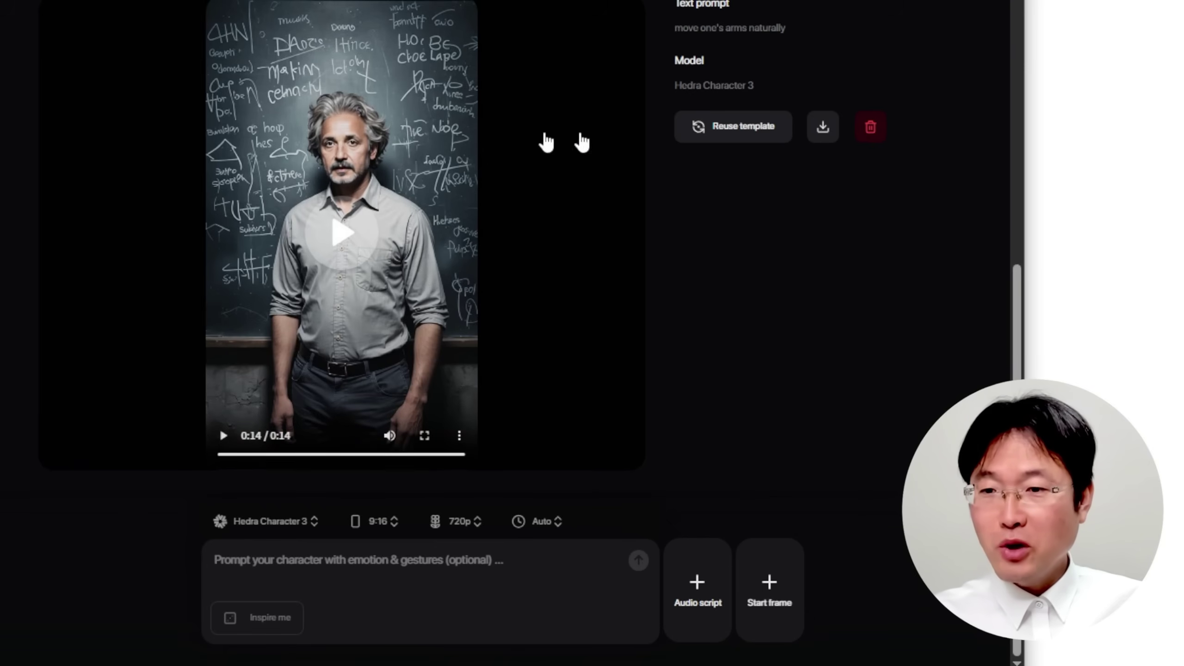
- Download the finished video of the man at the blackboard without upgrading to a premium plan
key(ctrl+plus)
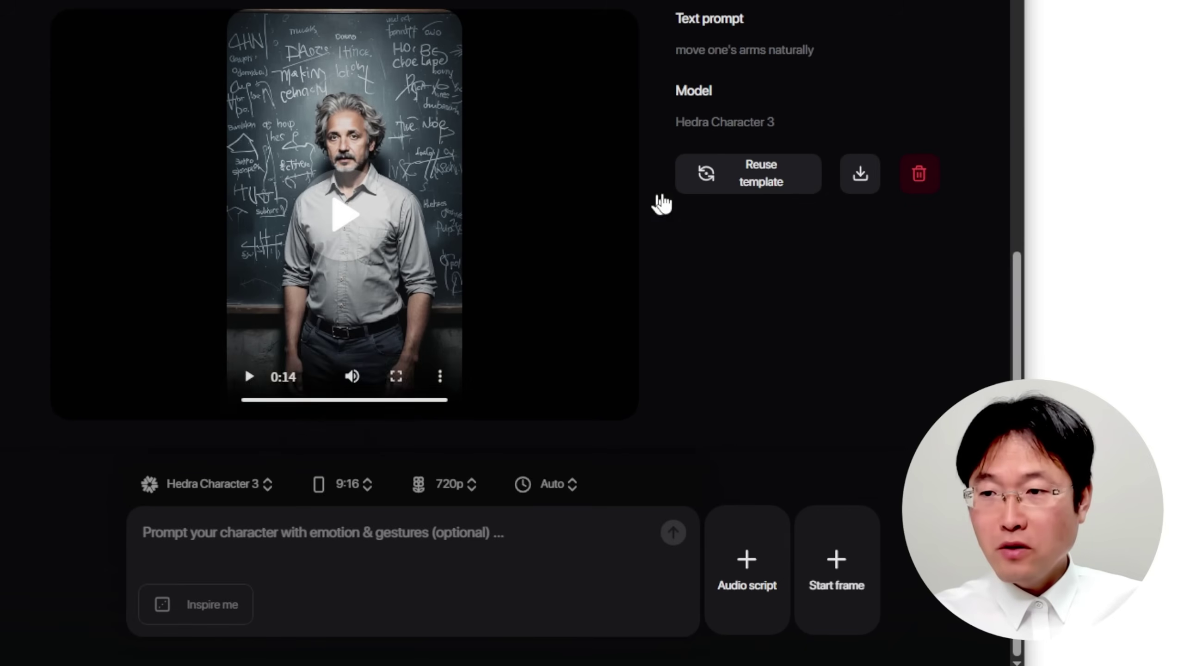
click(860, 176)
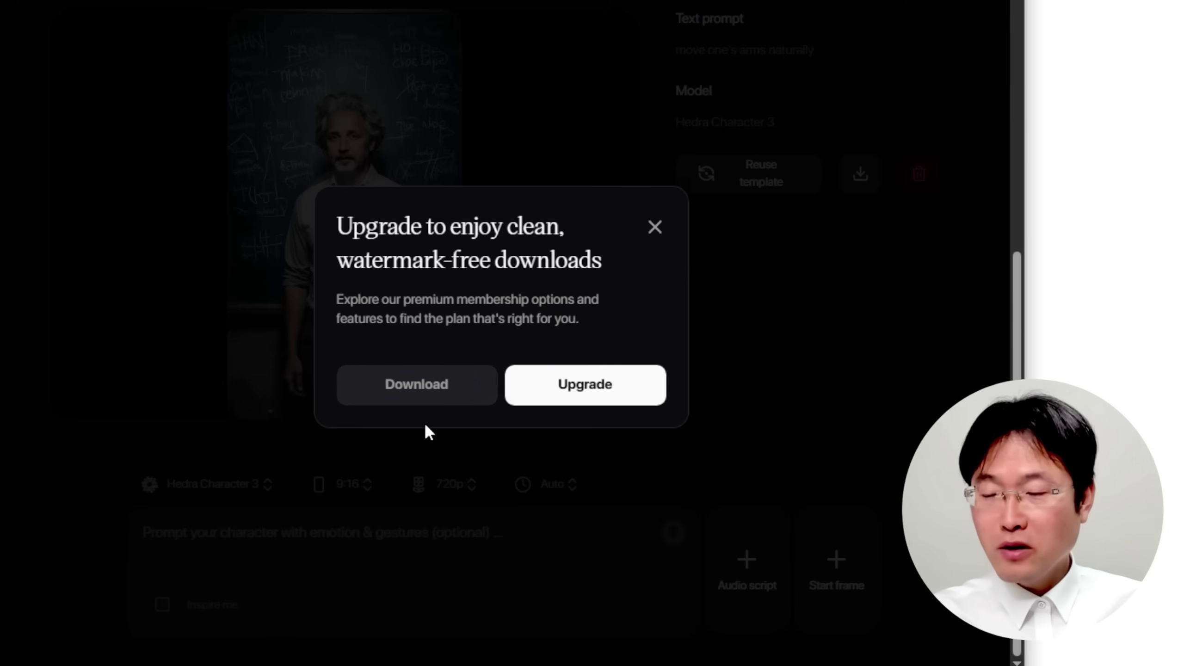
click(466, 391)
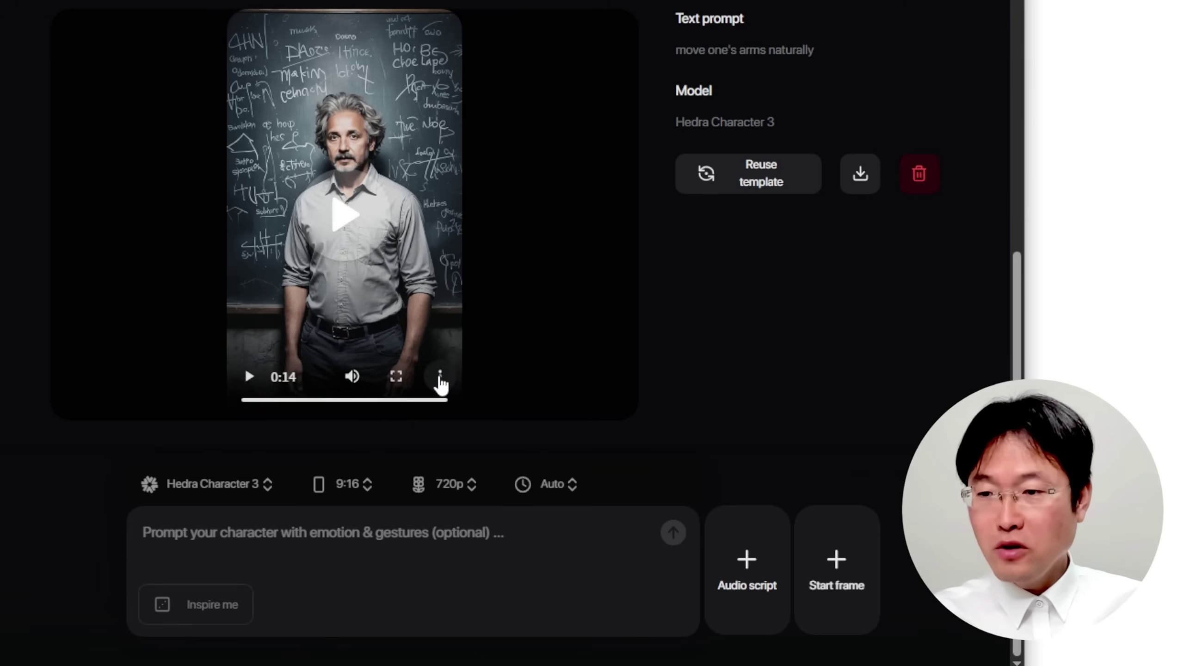
click(440, 383)
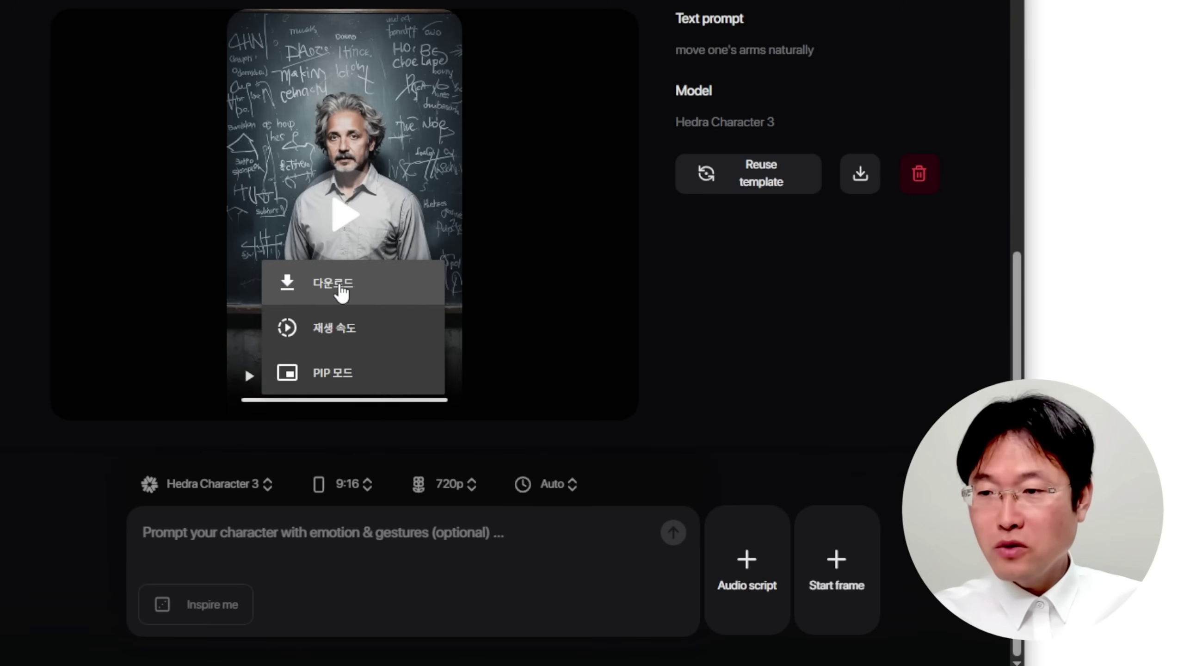
click(375, 293)
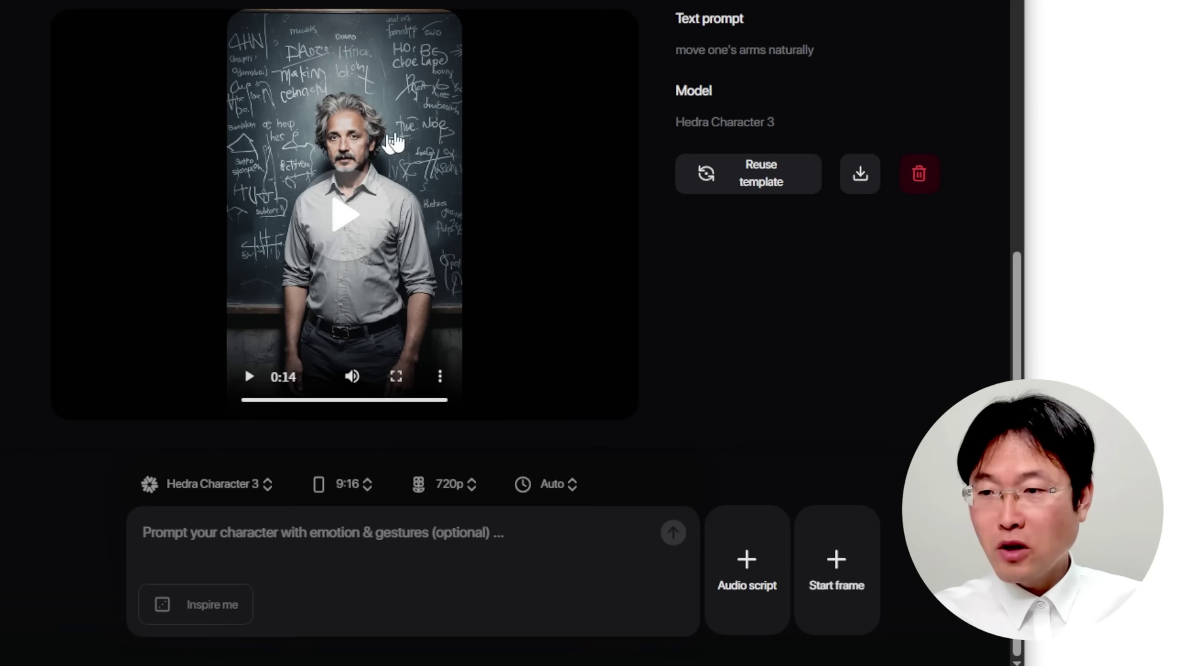
- Open the library of created assets
click(541, 423)
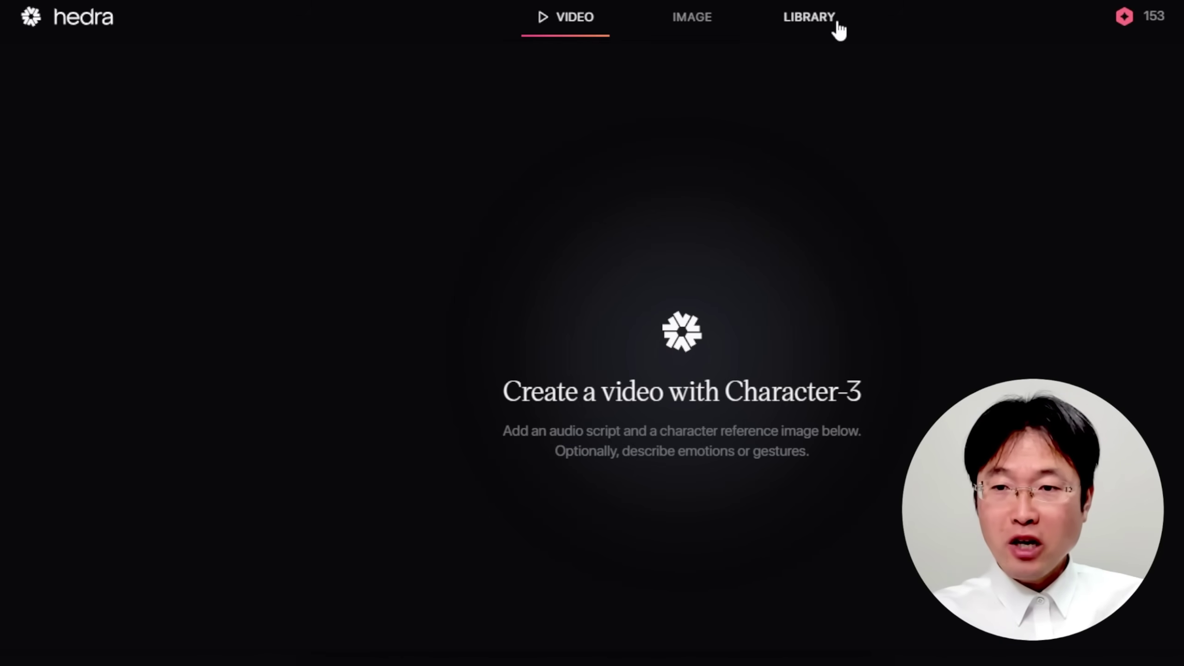
click(826, 29)
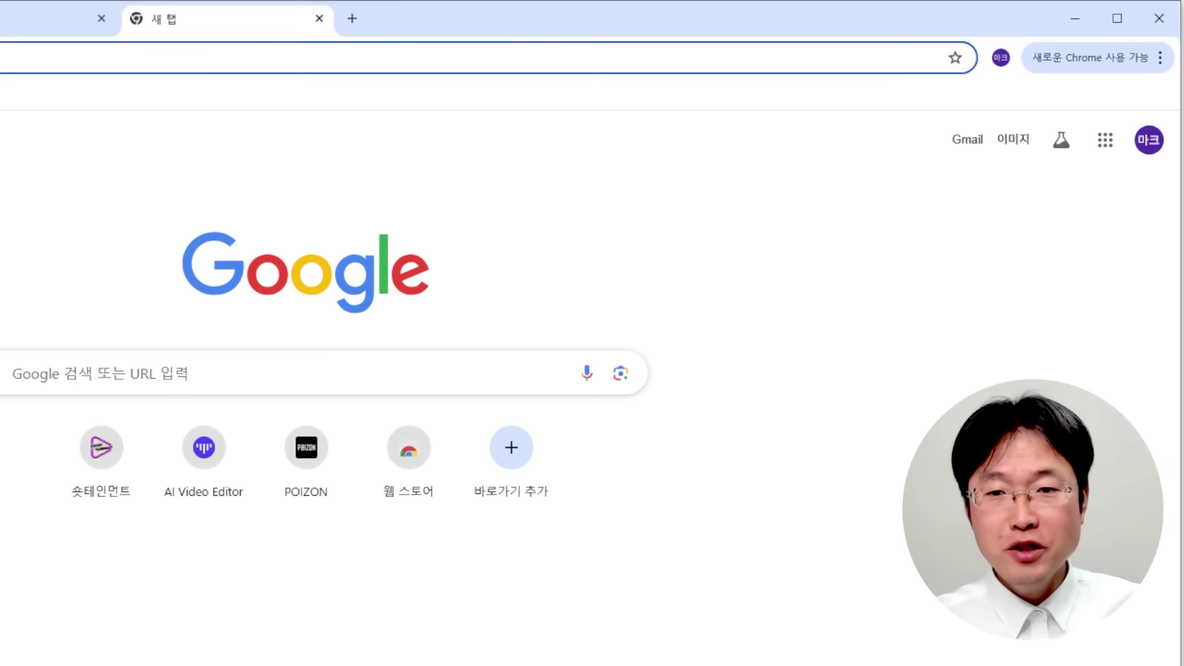
- Open a new incognito window in Chrome and go to YouTube by searching for 유튜브
click(1101, 89)
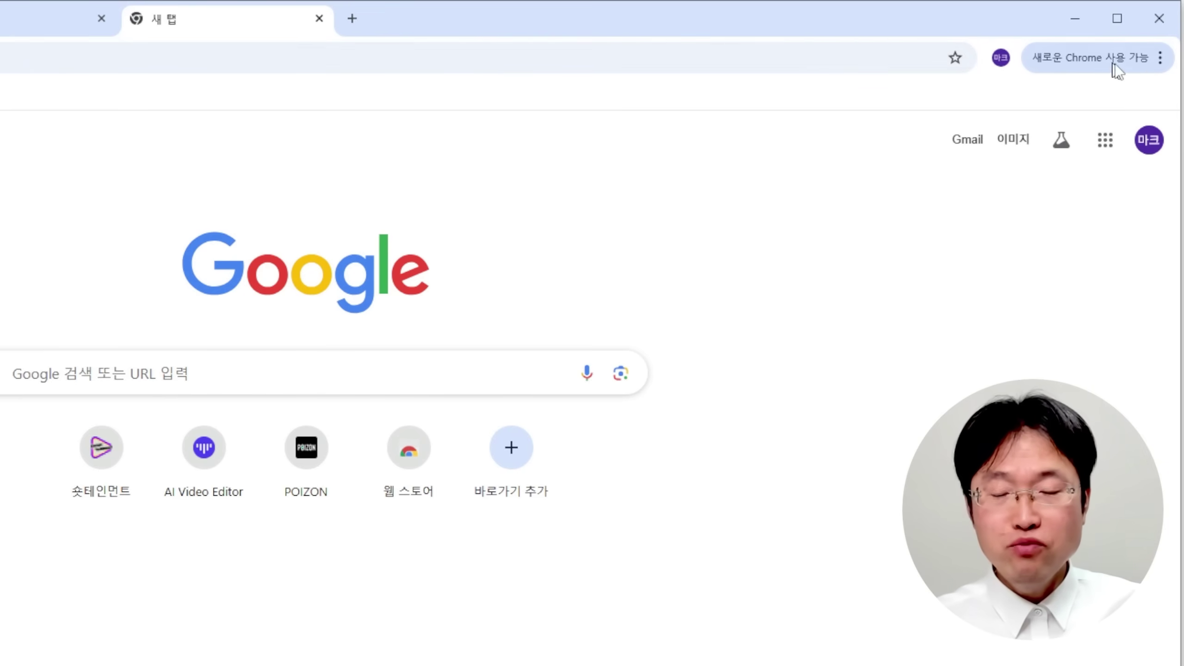
click(1161, 63)
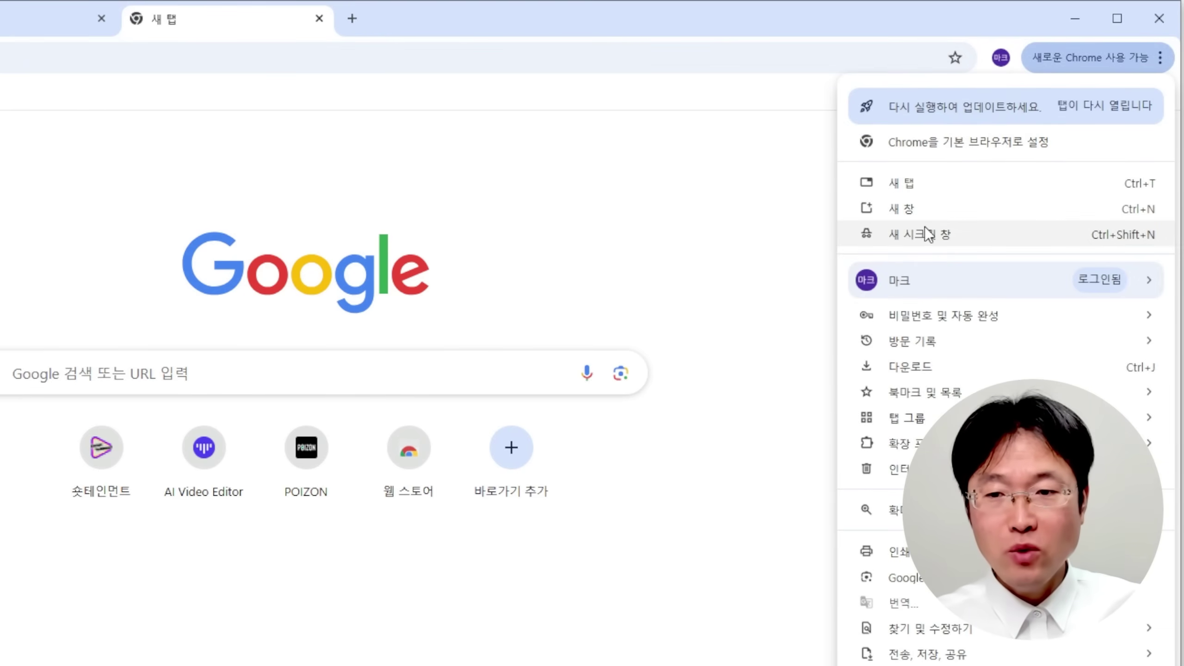
click(963, 235)
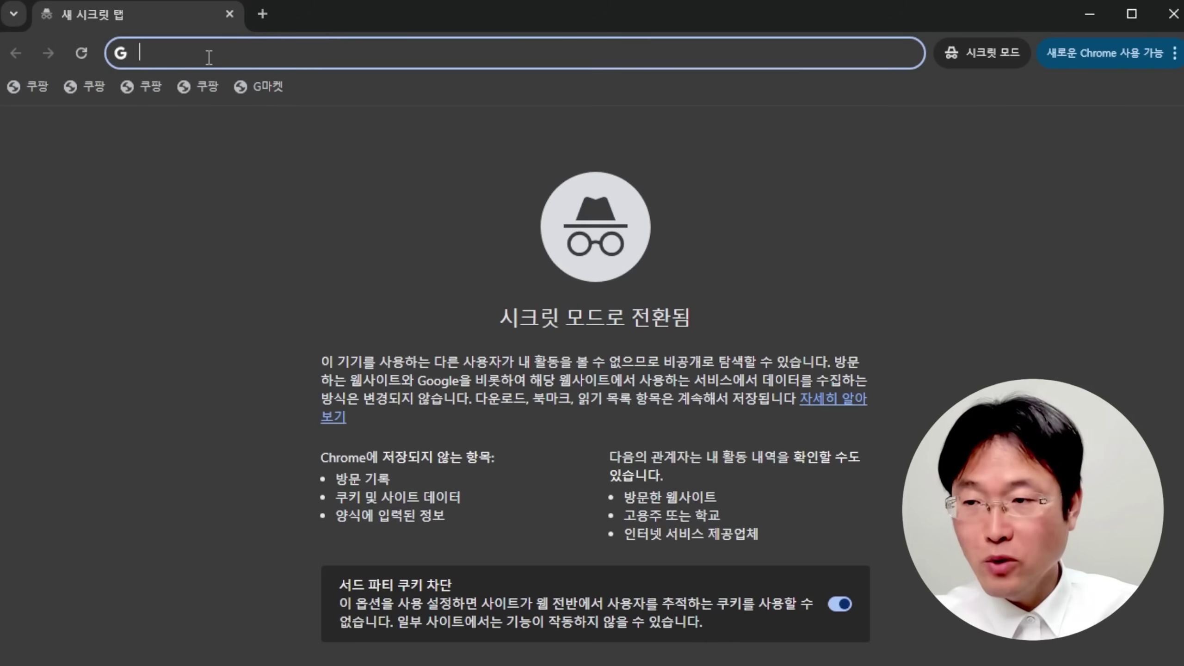
text(유튜브)
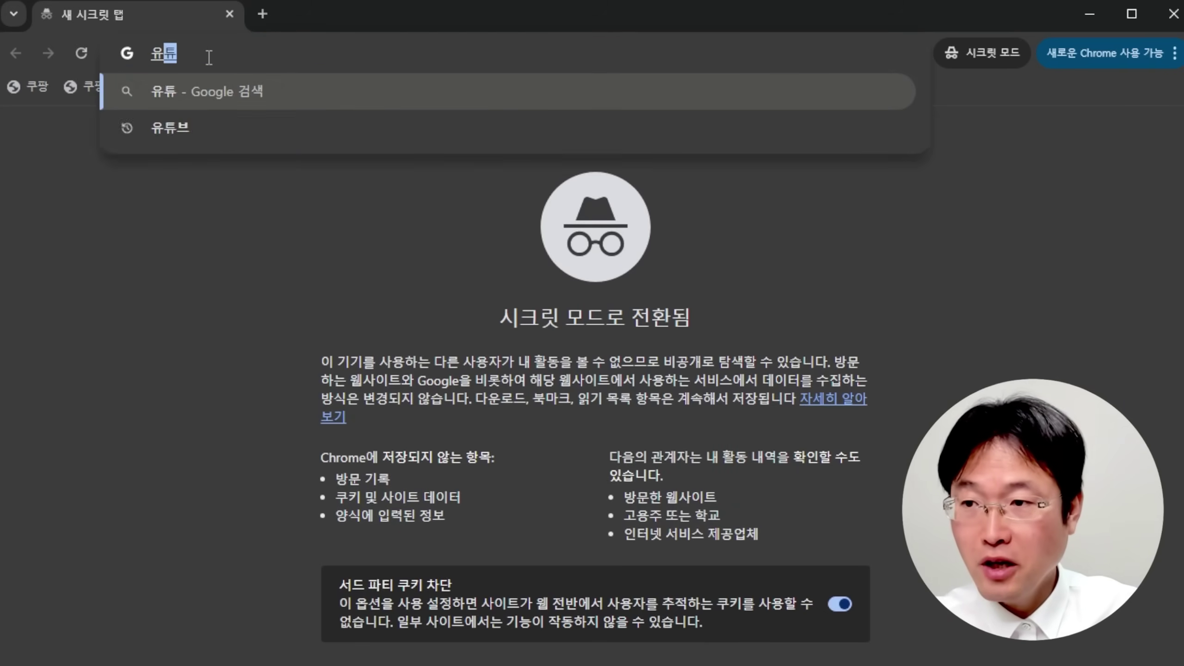
key(Return)
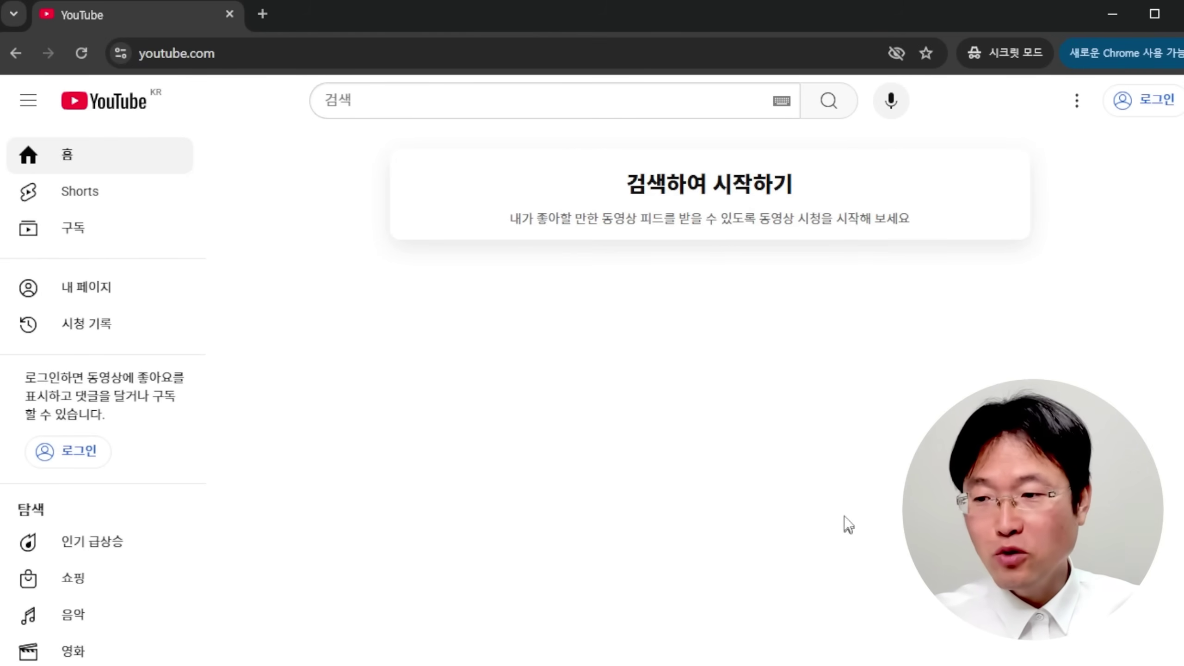
- Search YouTube for 명언
click(420, 100)
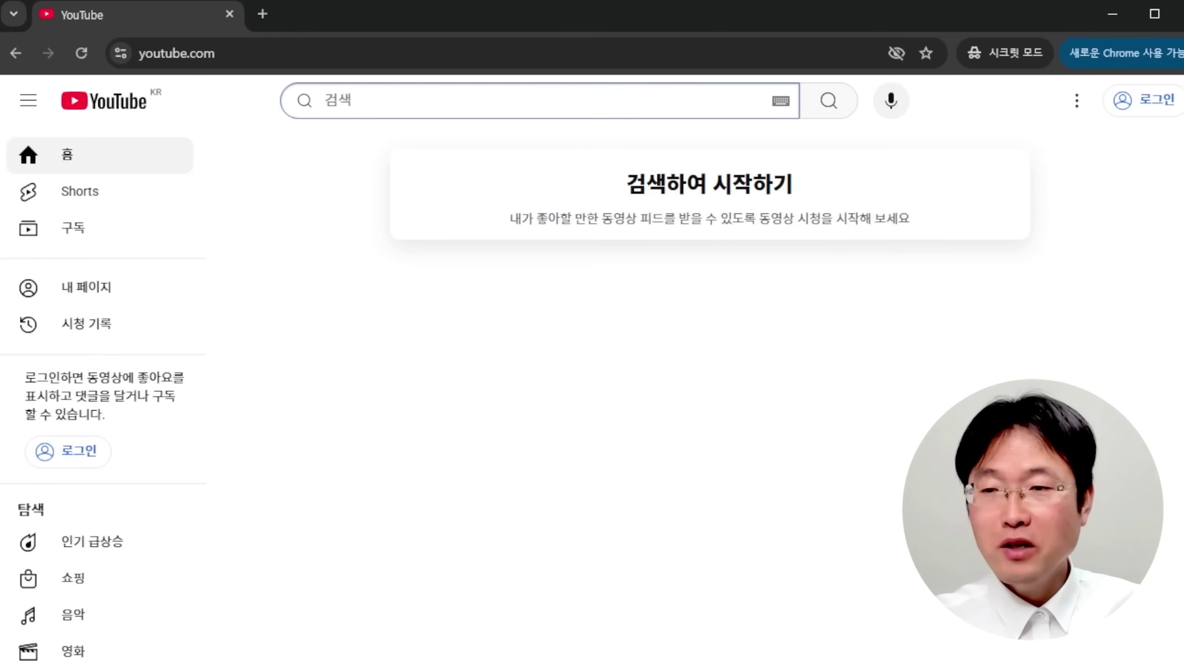
text(명언)
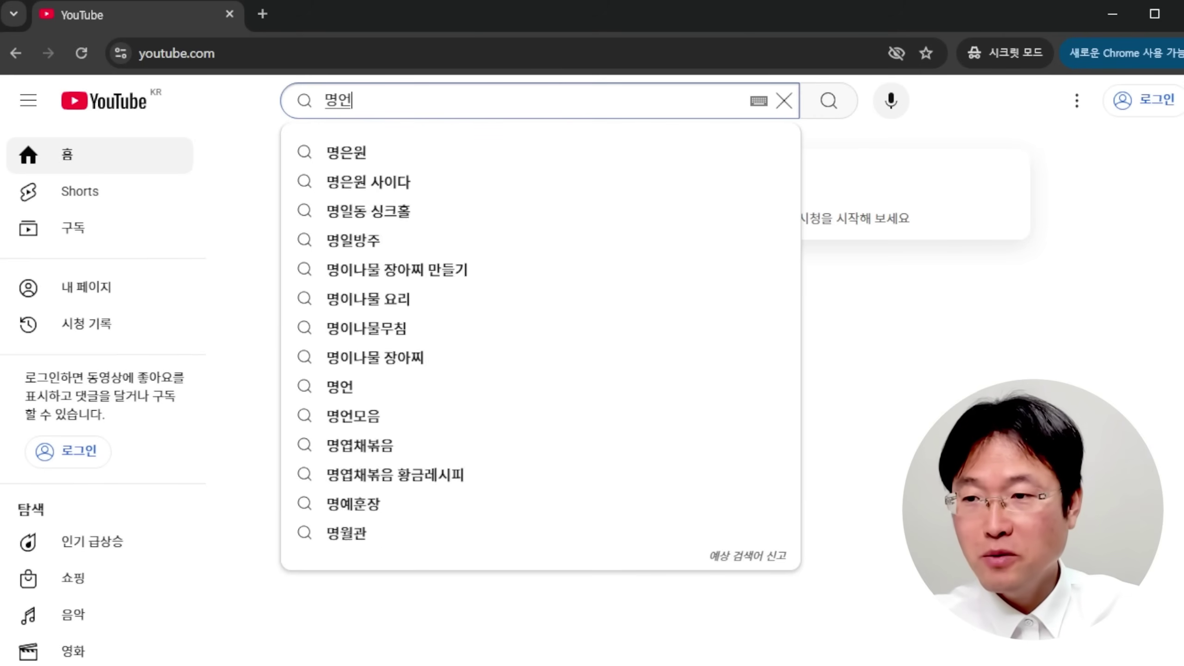
key(Return)
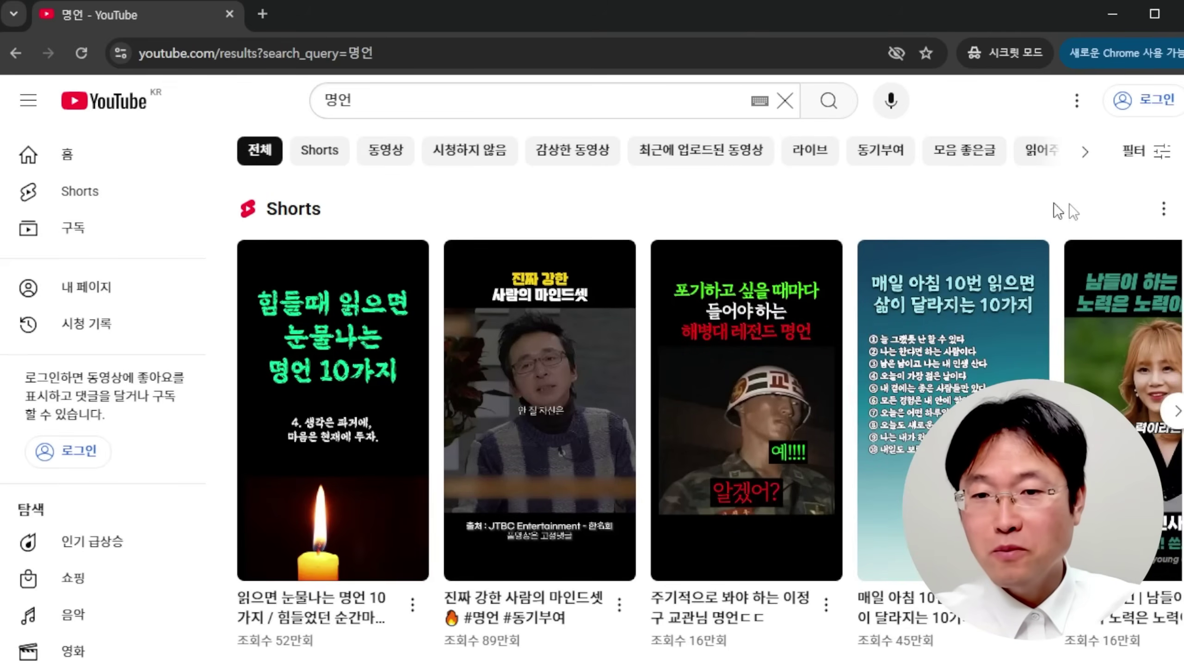
- Filter the 명언 results to videos under 4 minutes uploaded this month, sort them by view count, and browse the resulting Shorts
click(1156, 154)
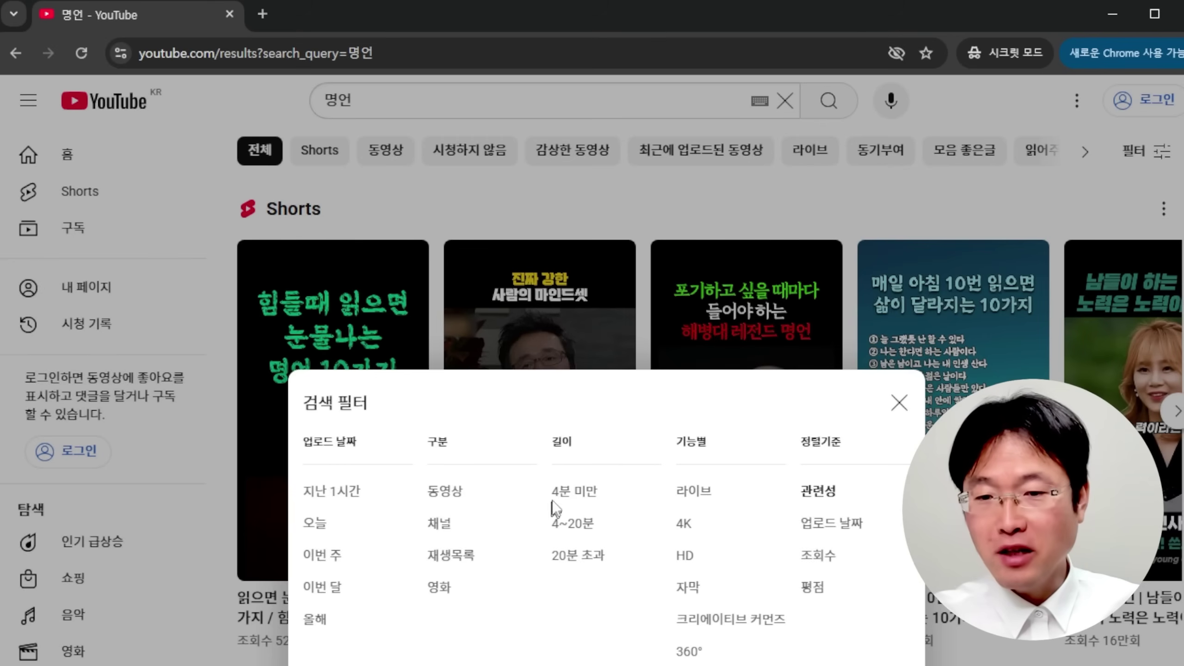
click(310, 619)
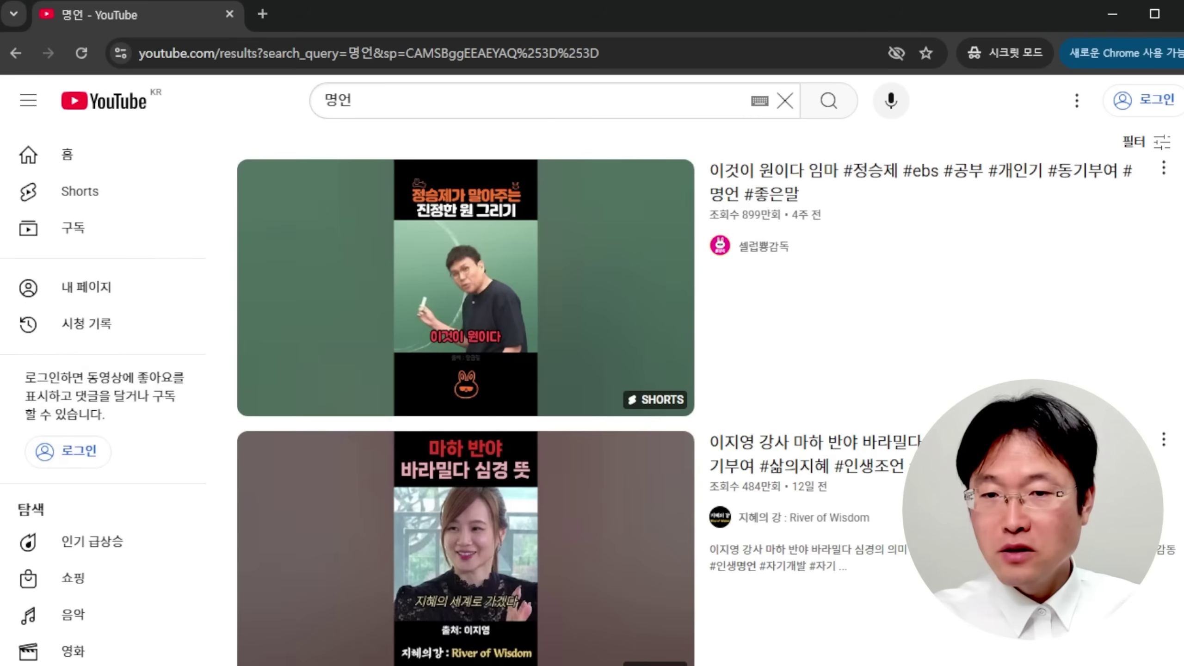
scroll(466, 373, down, 3)
scroll(466, 396, down, 10)
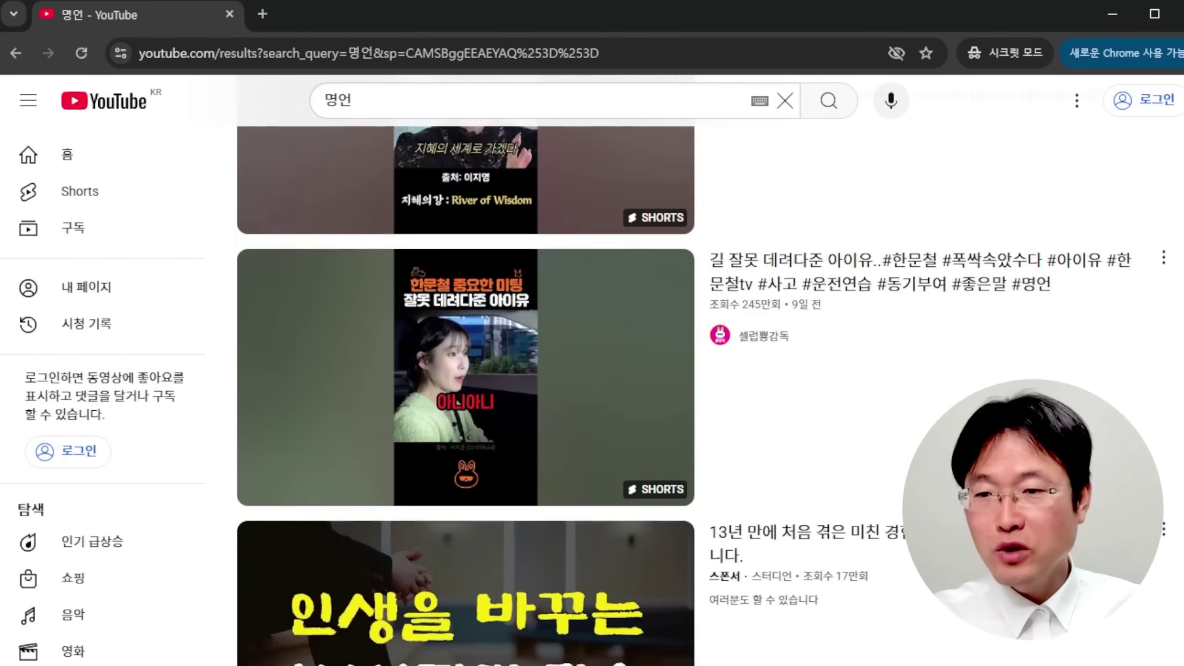
scroll(458, 179, down, 20)
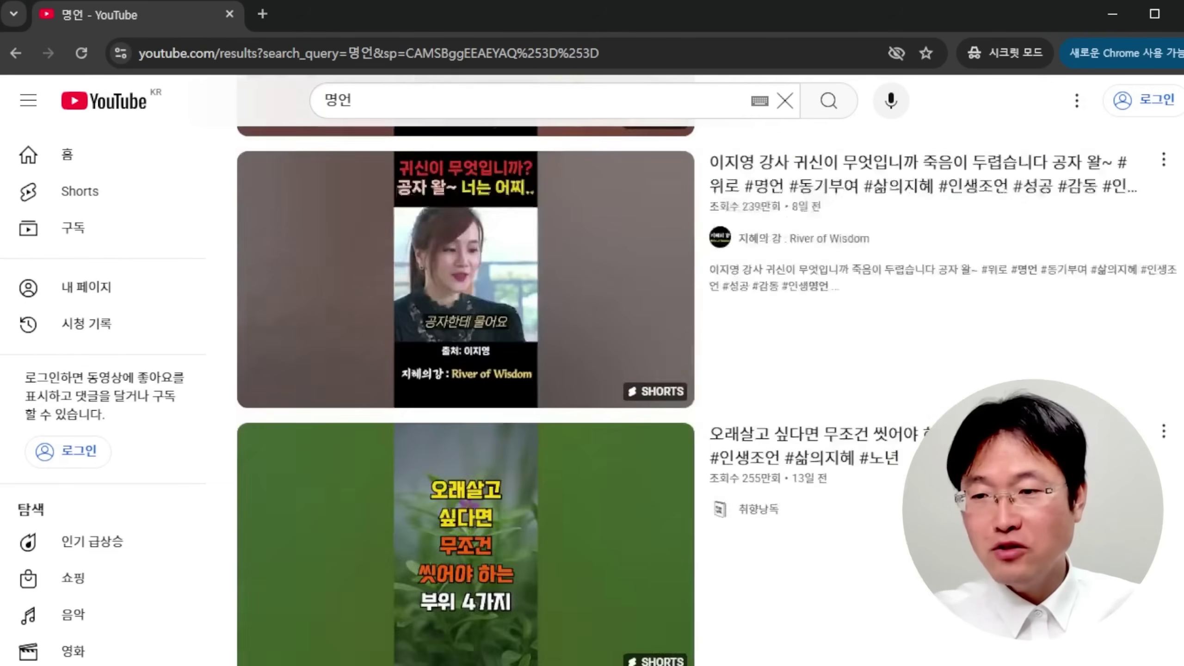
scroll(466, 374, down, 5)
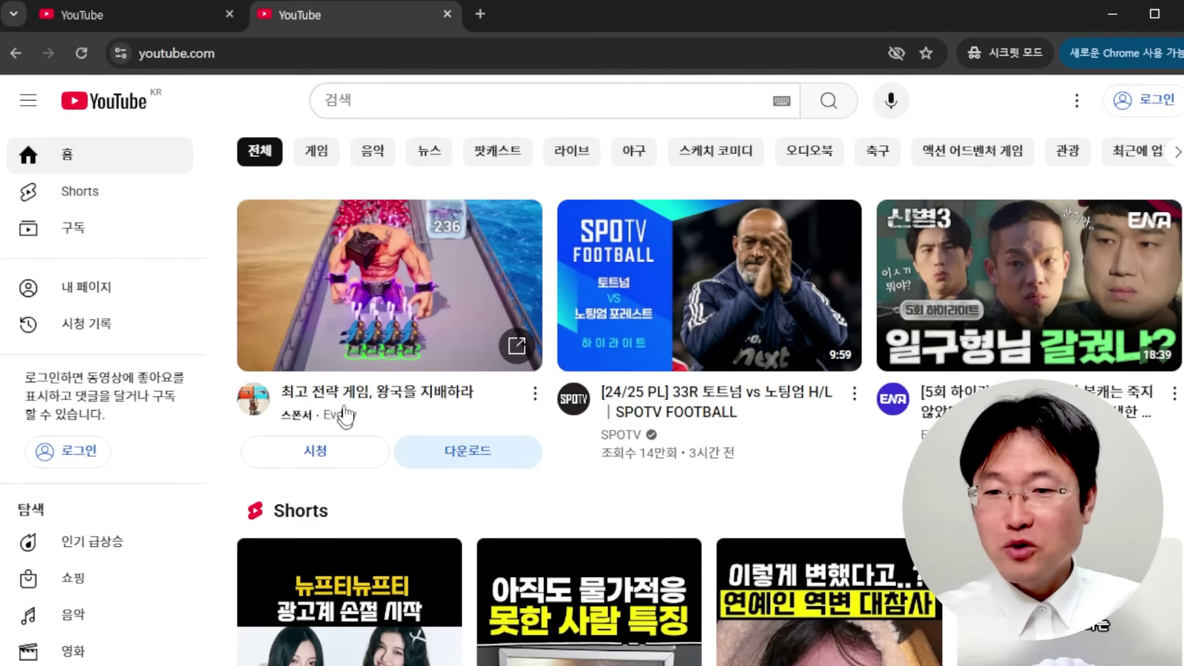
mouse_move(744, 263)
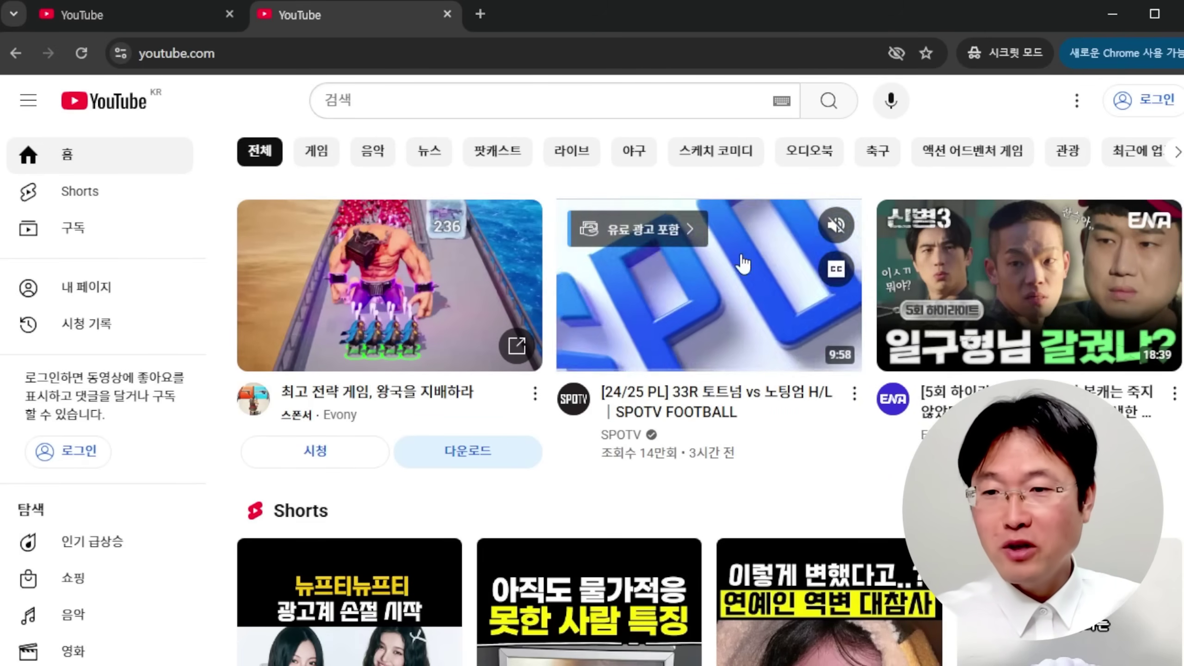